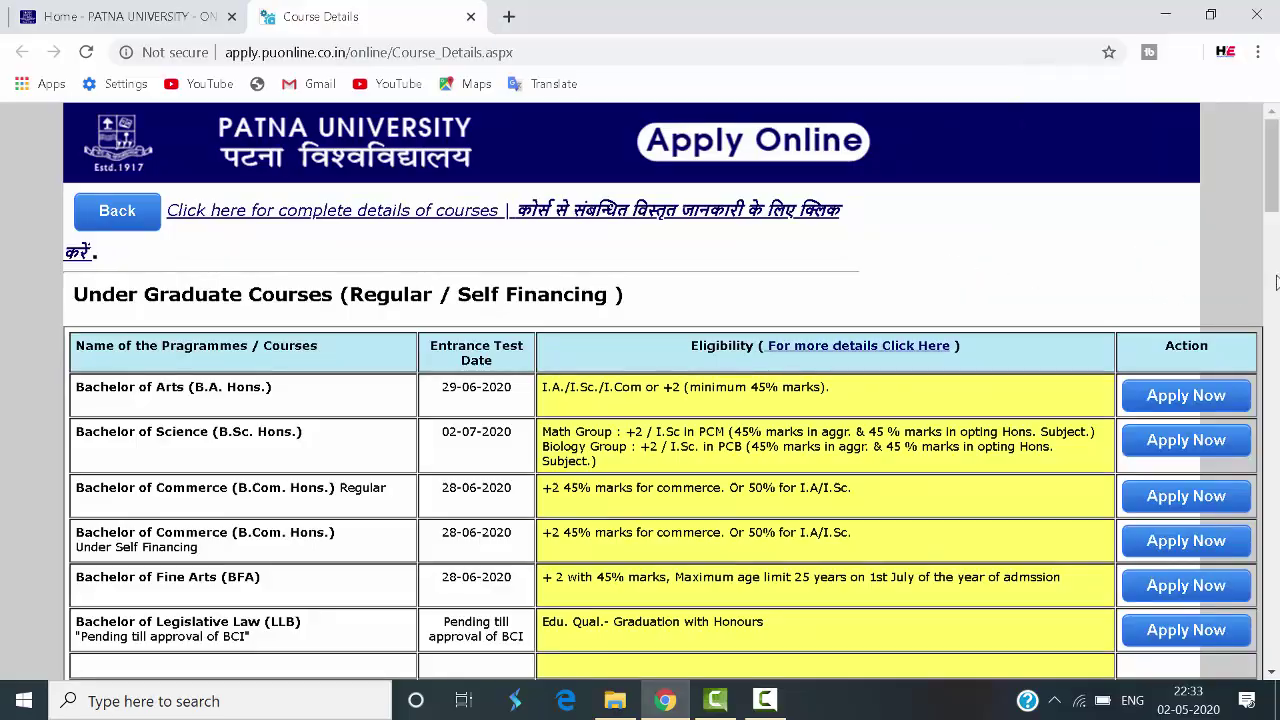
Step: Start a new application for Bachelor of Science (B.Sc. Hons.) from the undergraduate course list
scroll(1274, 228, "down", 1)
left_click_drag(1274, 228, 1160, 194)
left_click_drag(60, 417, 326, 460)
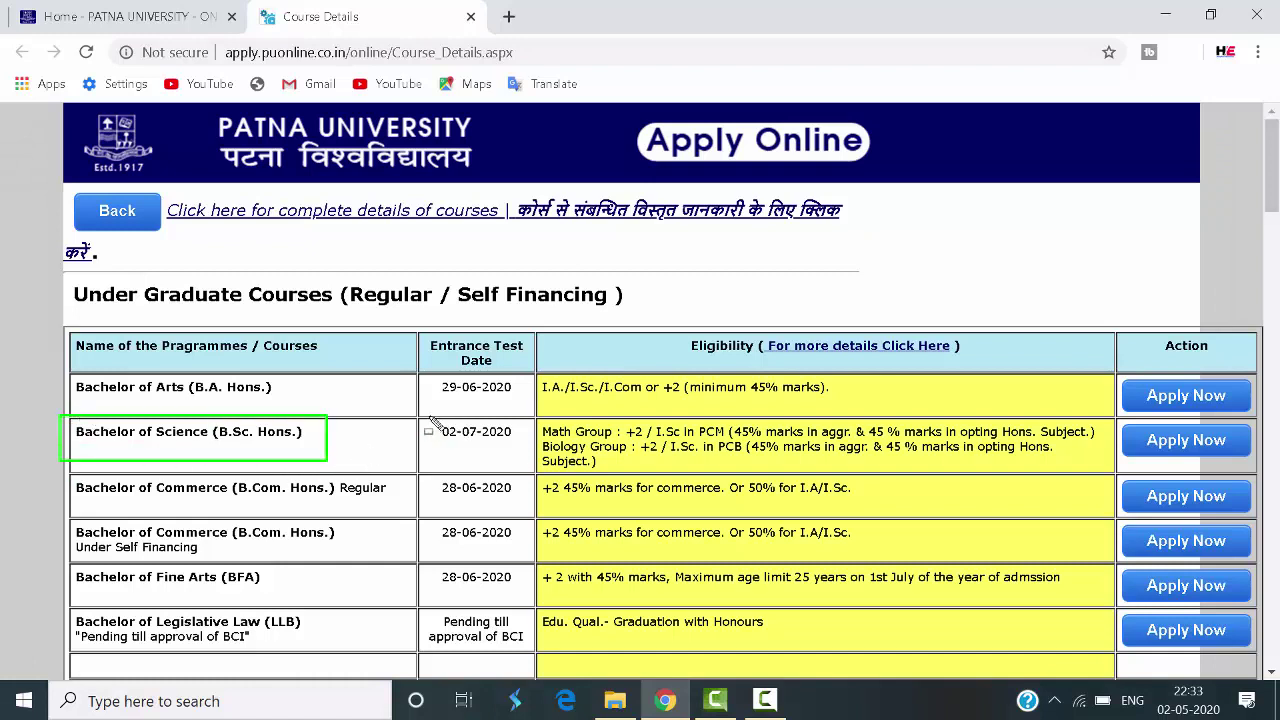
left_click_drag(430, 419, 521, 451)
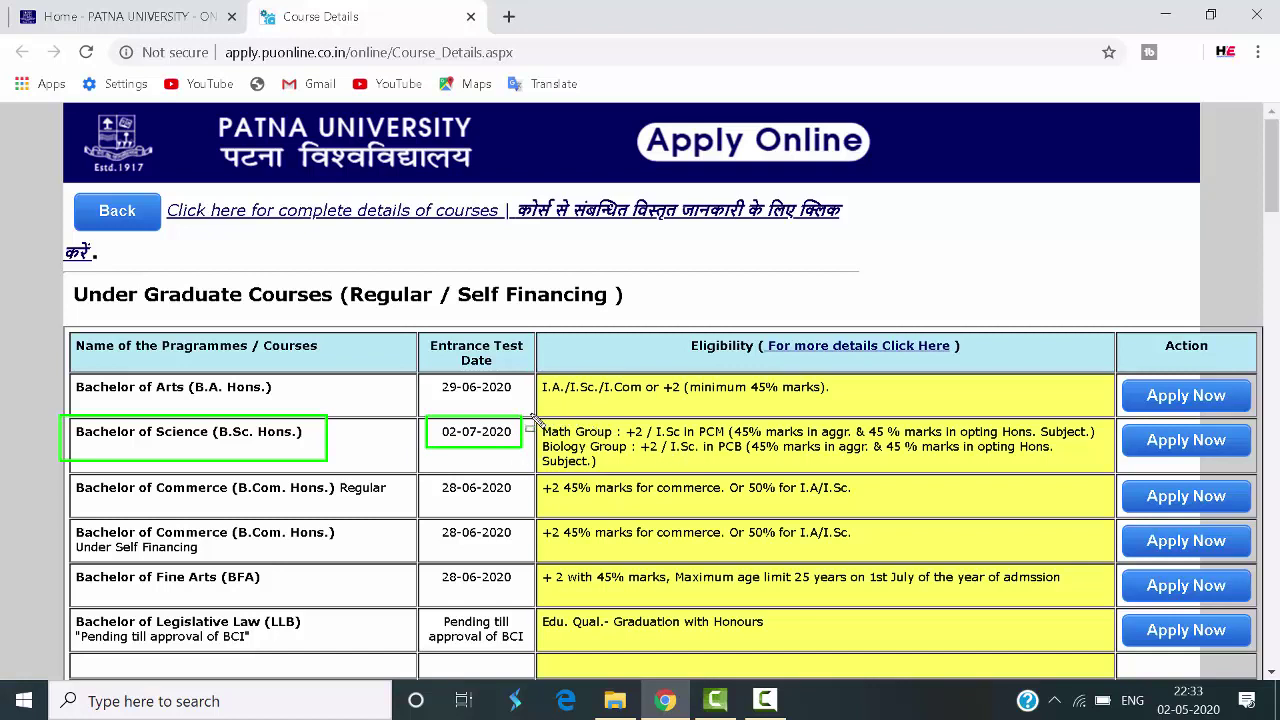
mouse_move(531, 418)
left_mouse_down()
mouse_move(740, 470)
mouse_move(930, 490)
mouse_move(1098, 482)
left_mouse_up()
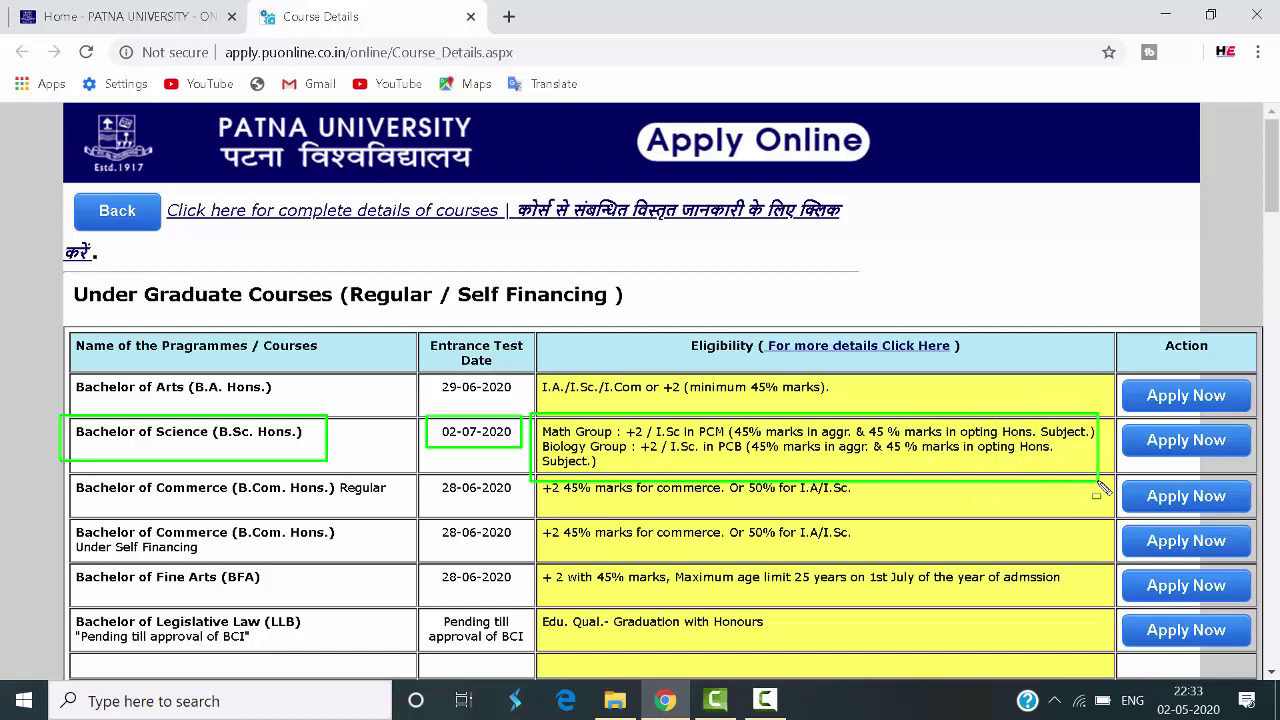
key("Escape")
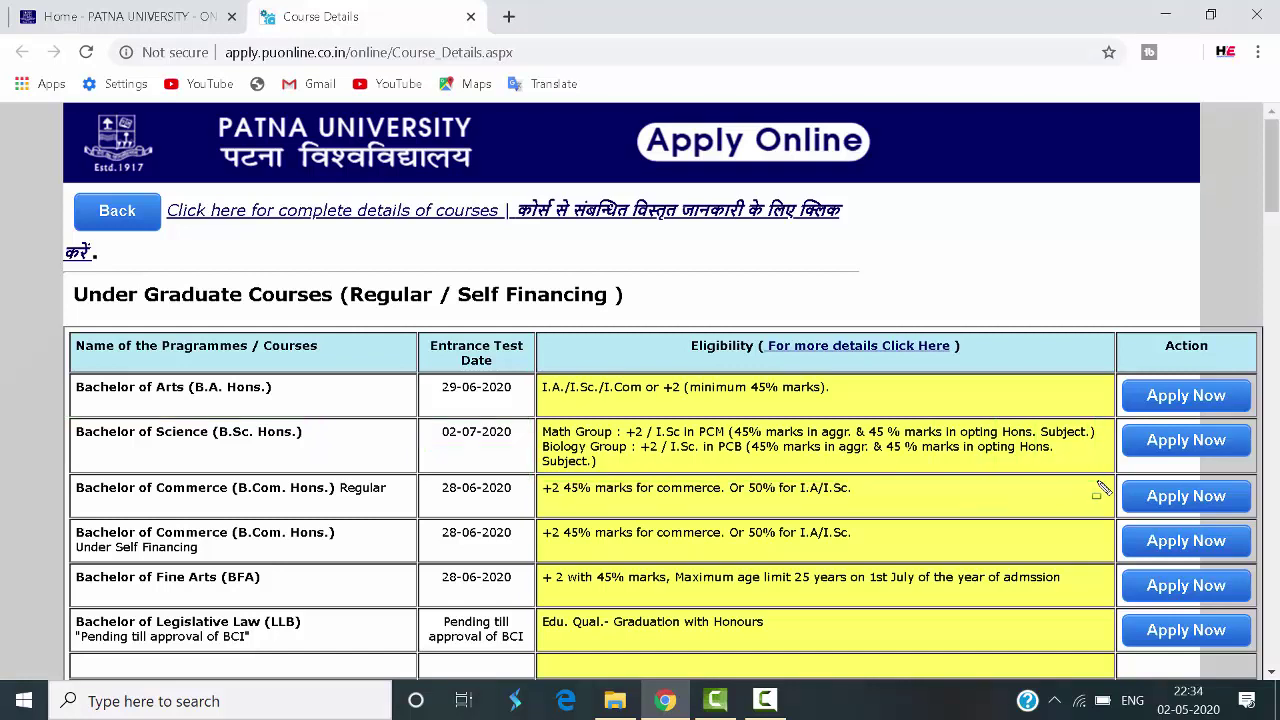
left_click(1186, 441)
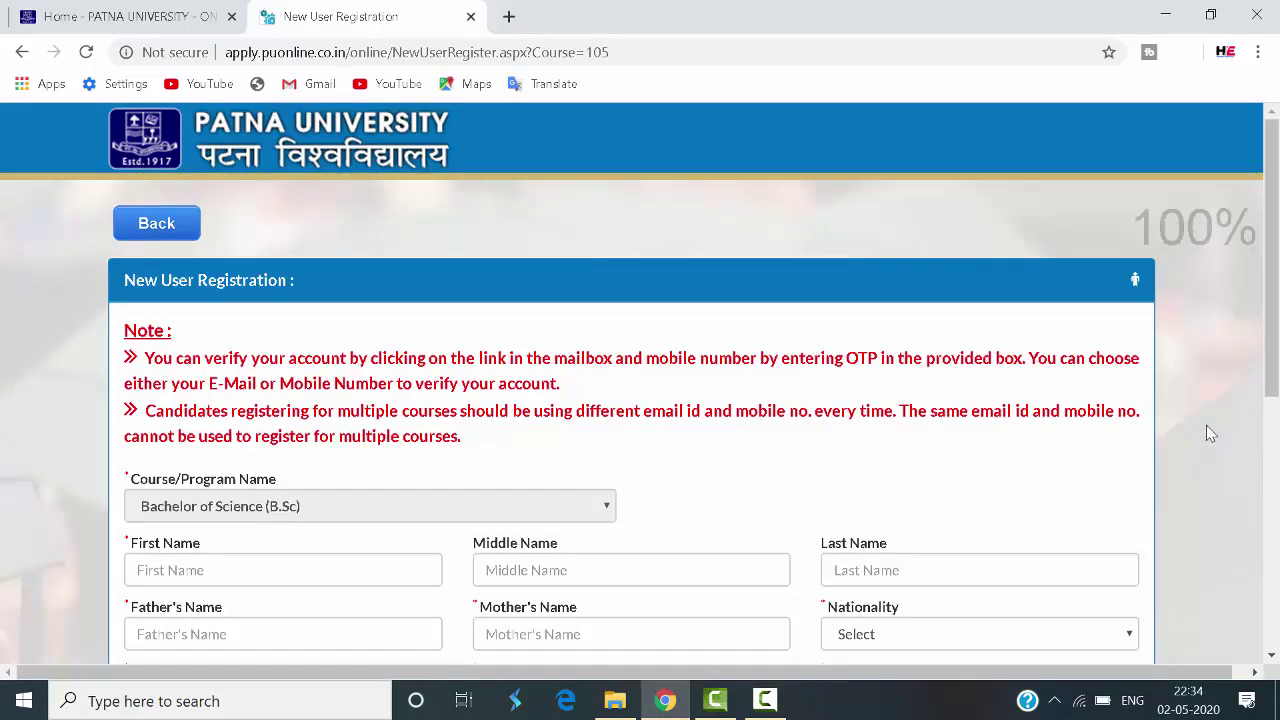
Step: Set the nationality to Indian and the religion to Hindu in the new user registration form
left_click_drag(1276, 334, 1276, 440)
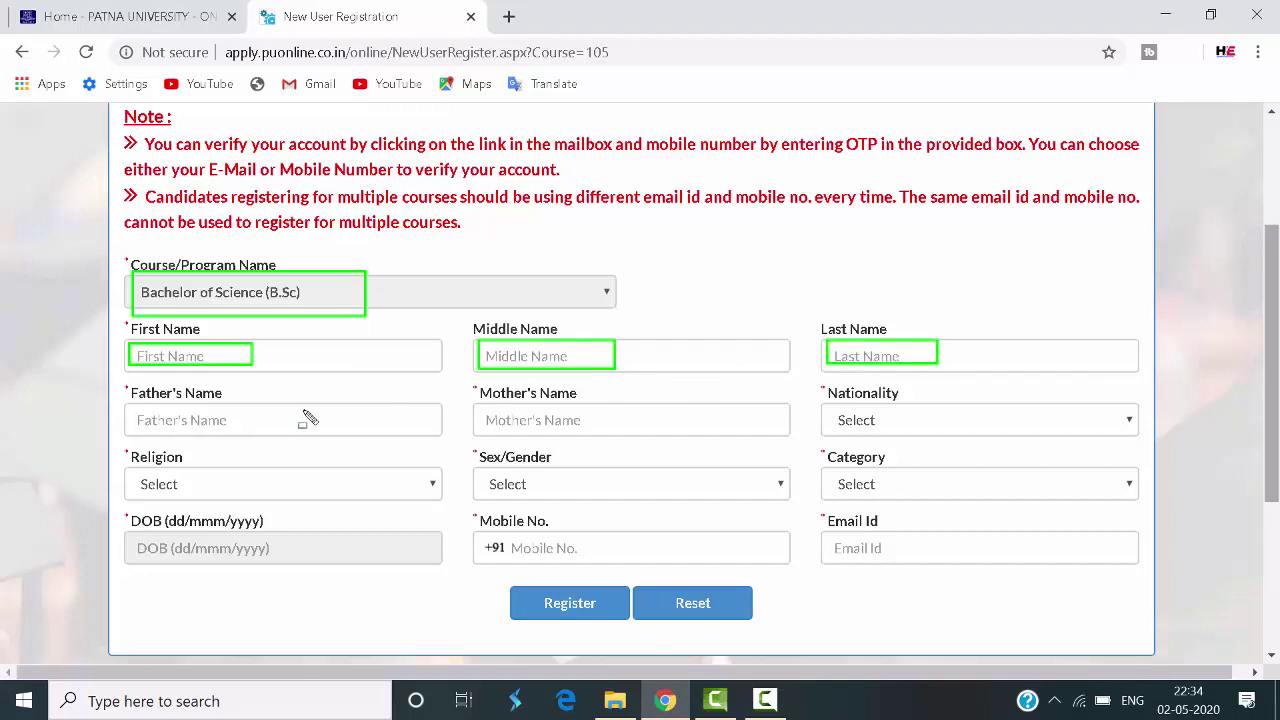
left_click_drag(133, 407, 274, 438)
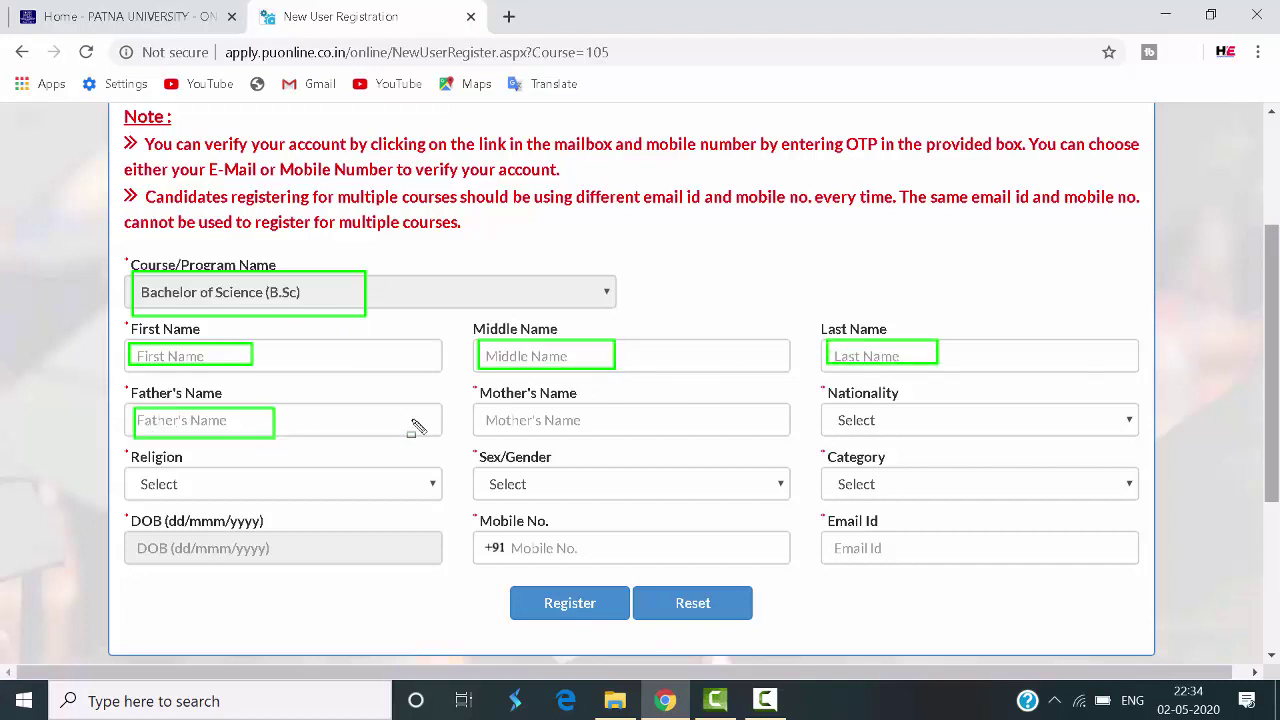
left_click_drag(477, 405, 628, 434)
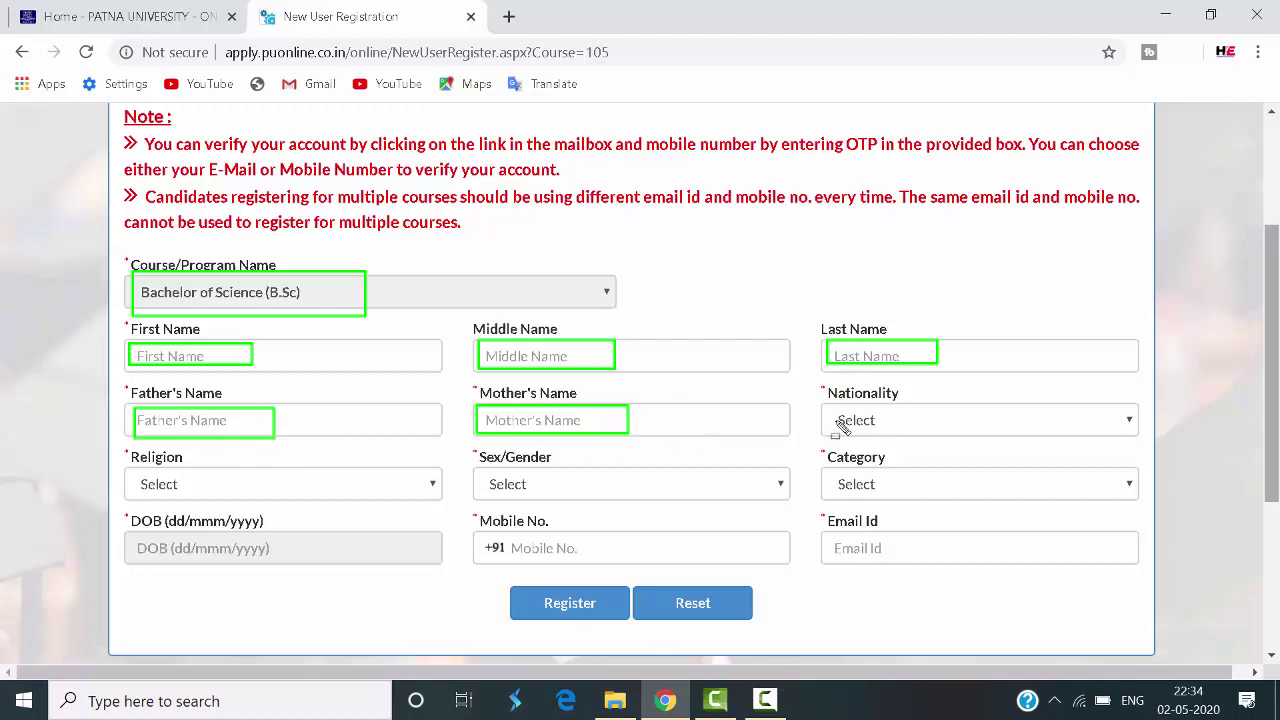
left_click_drag(831, 399, 925, 433)
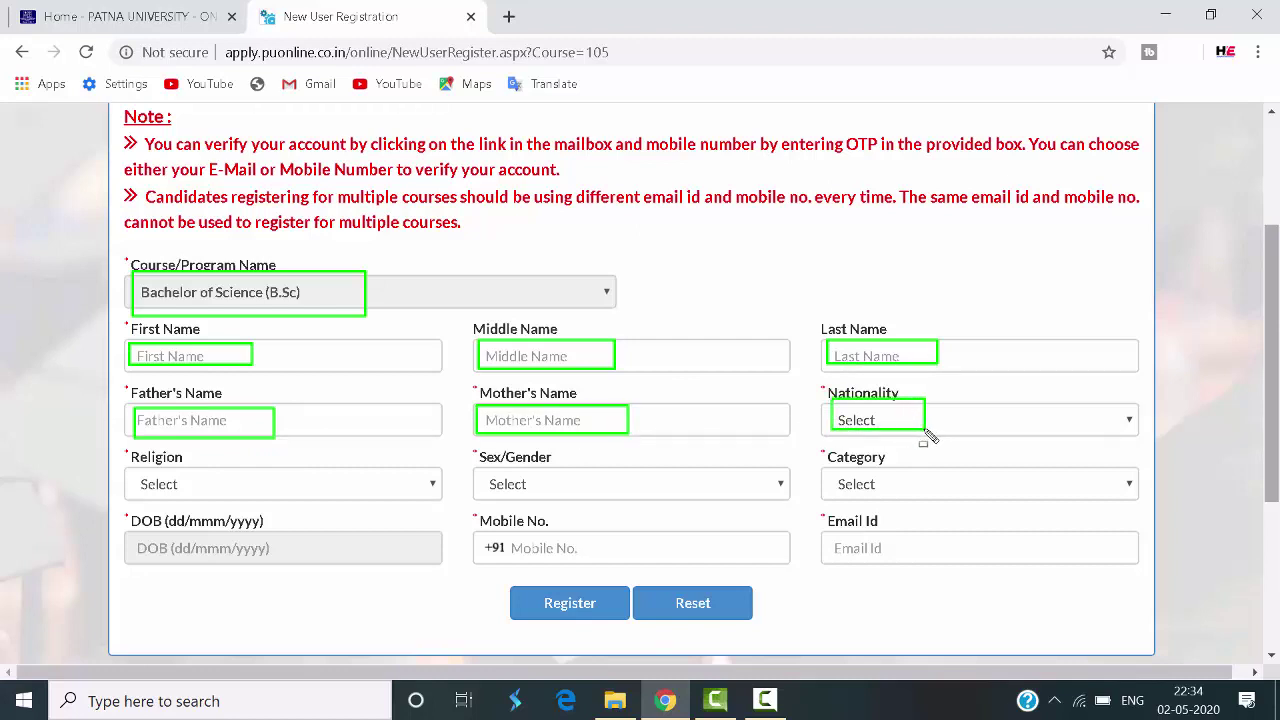
key("Escape")
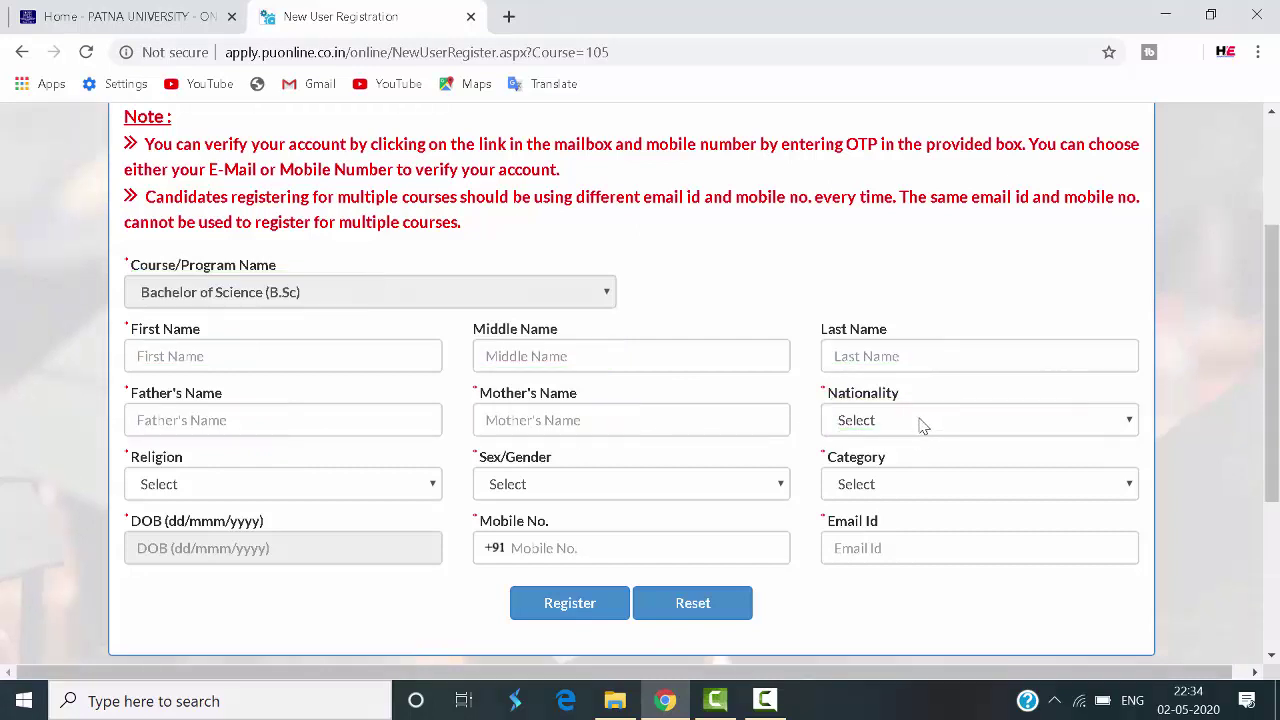
left_click(921, 424)
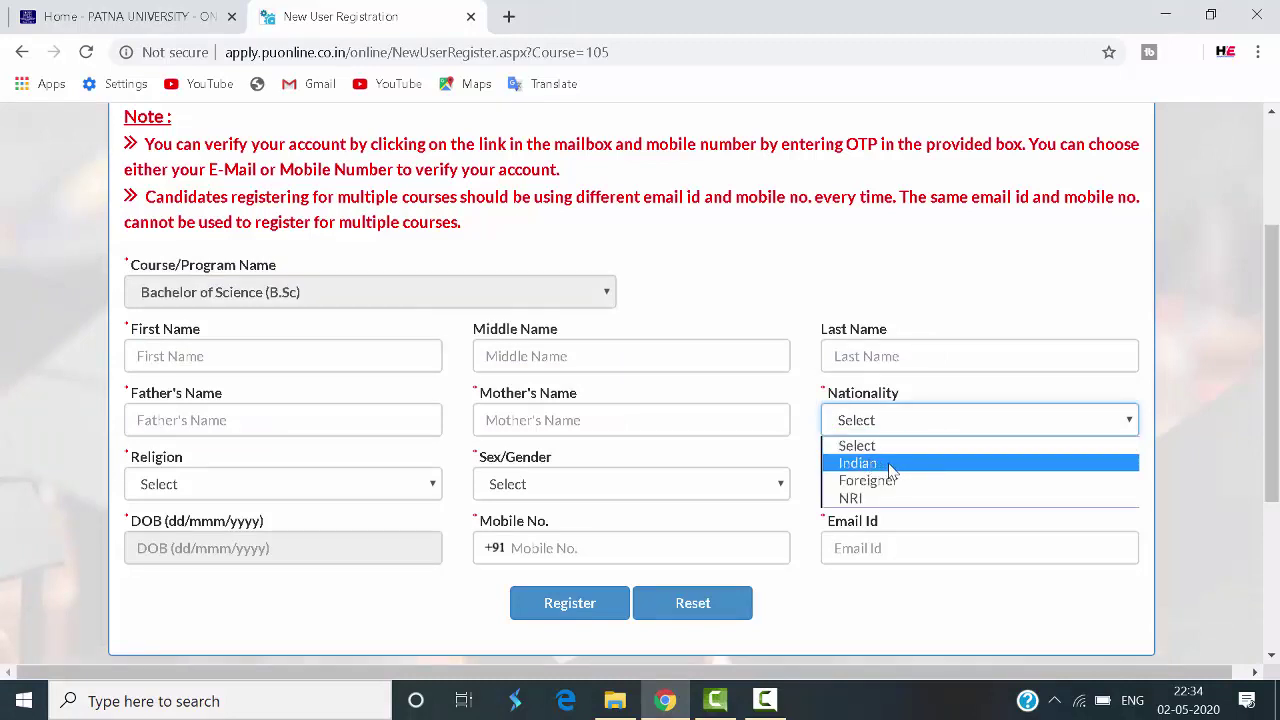
left_click(890, 465)
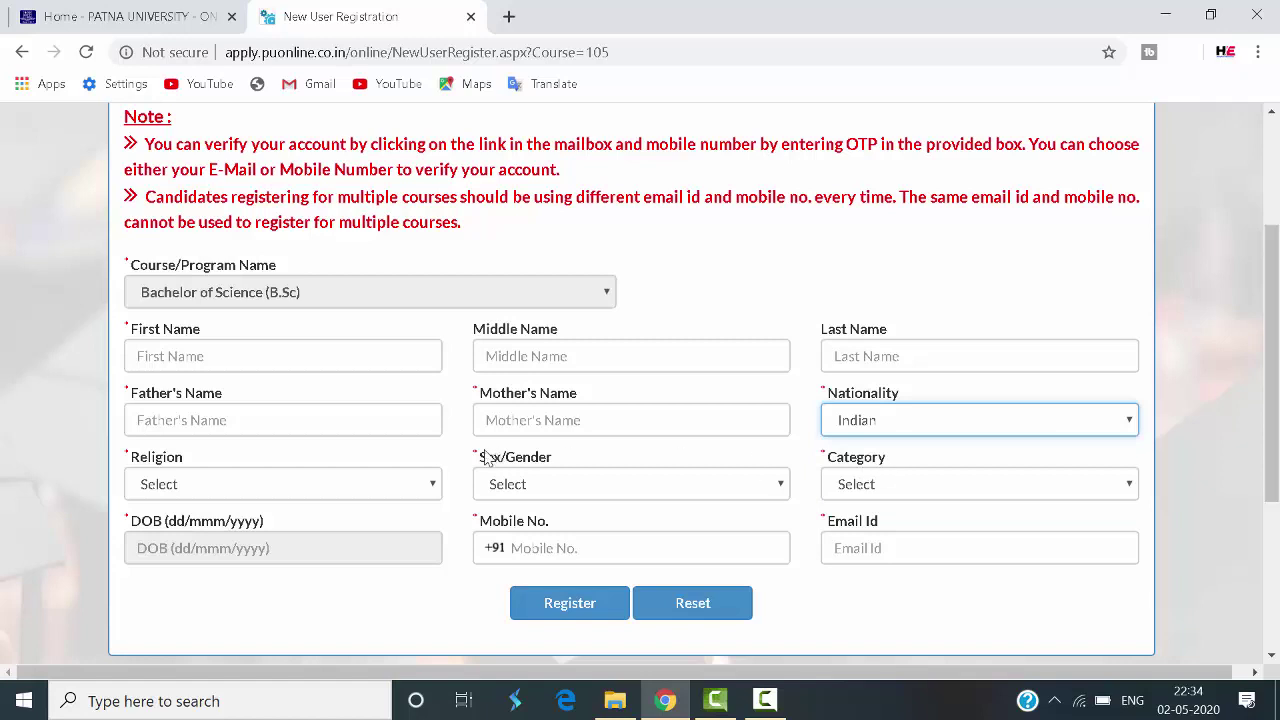
left_click(328, 488)
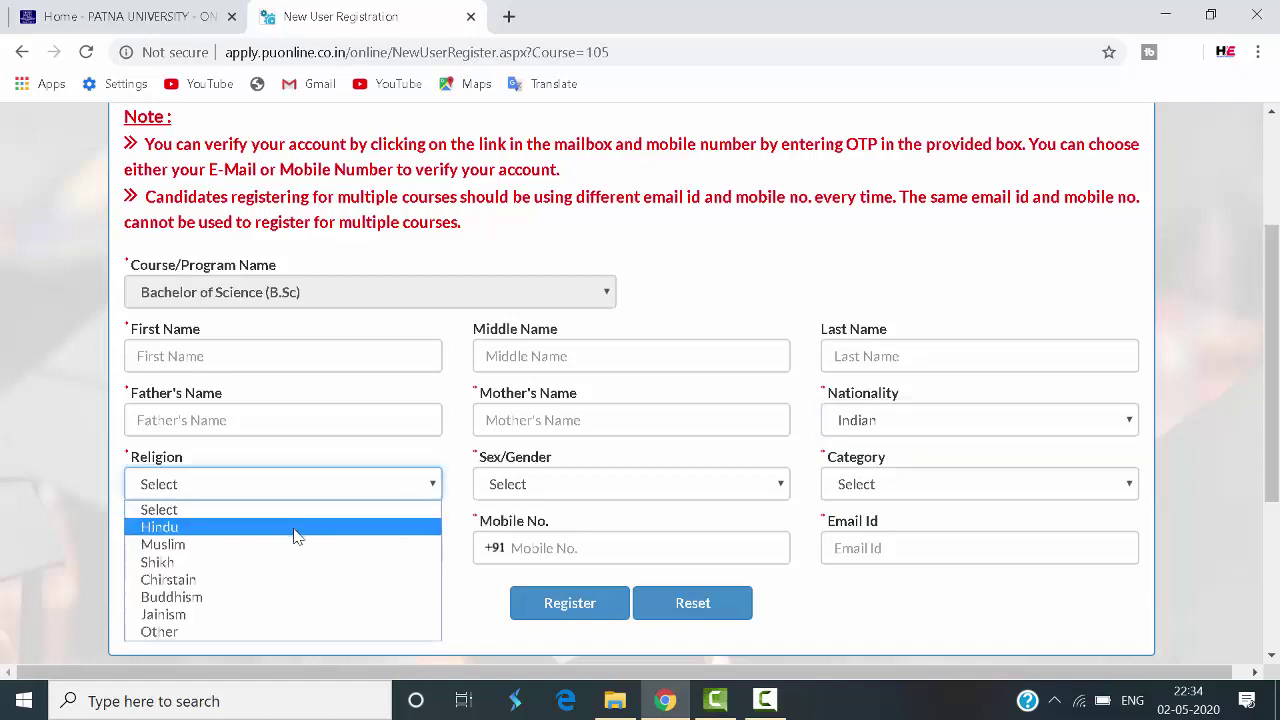
key("Return")
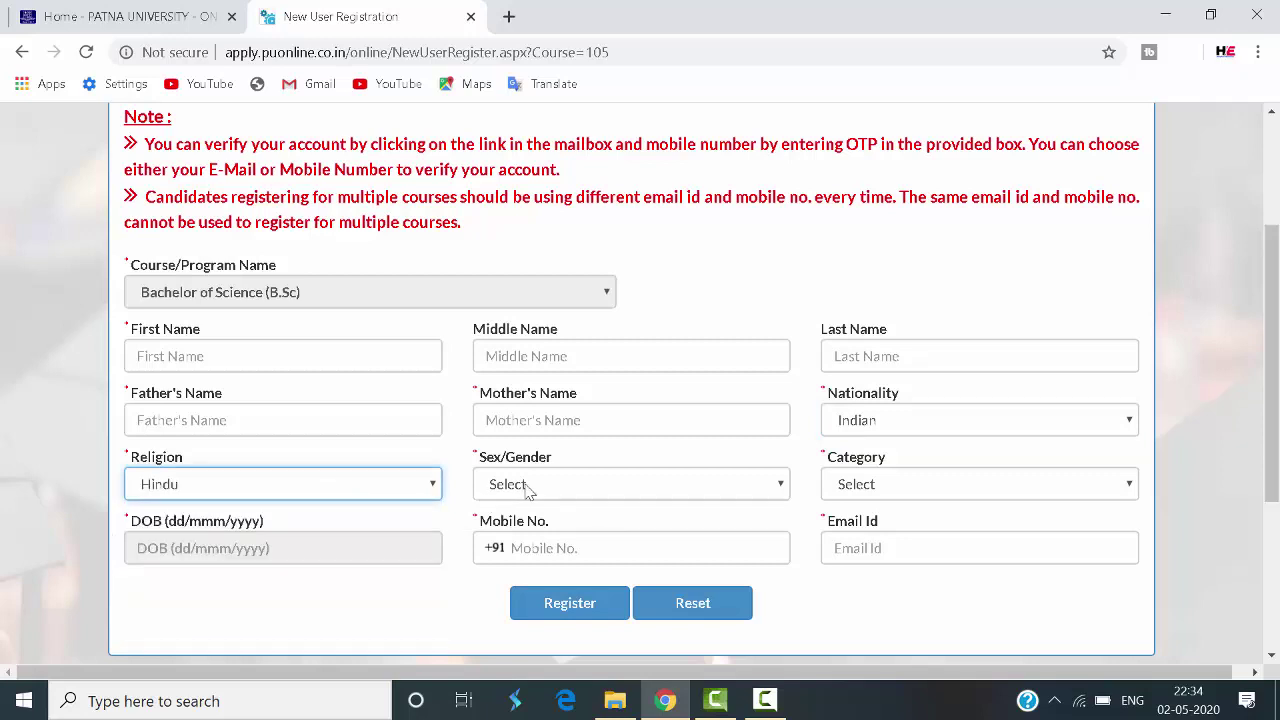
Step: Set the sex/gender to Male and the category to Extremely Backward Class in the registration form
left_click(529, 486)
left_click(531, 528)
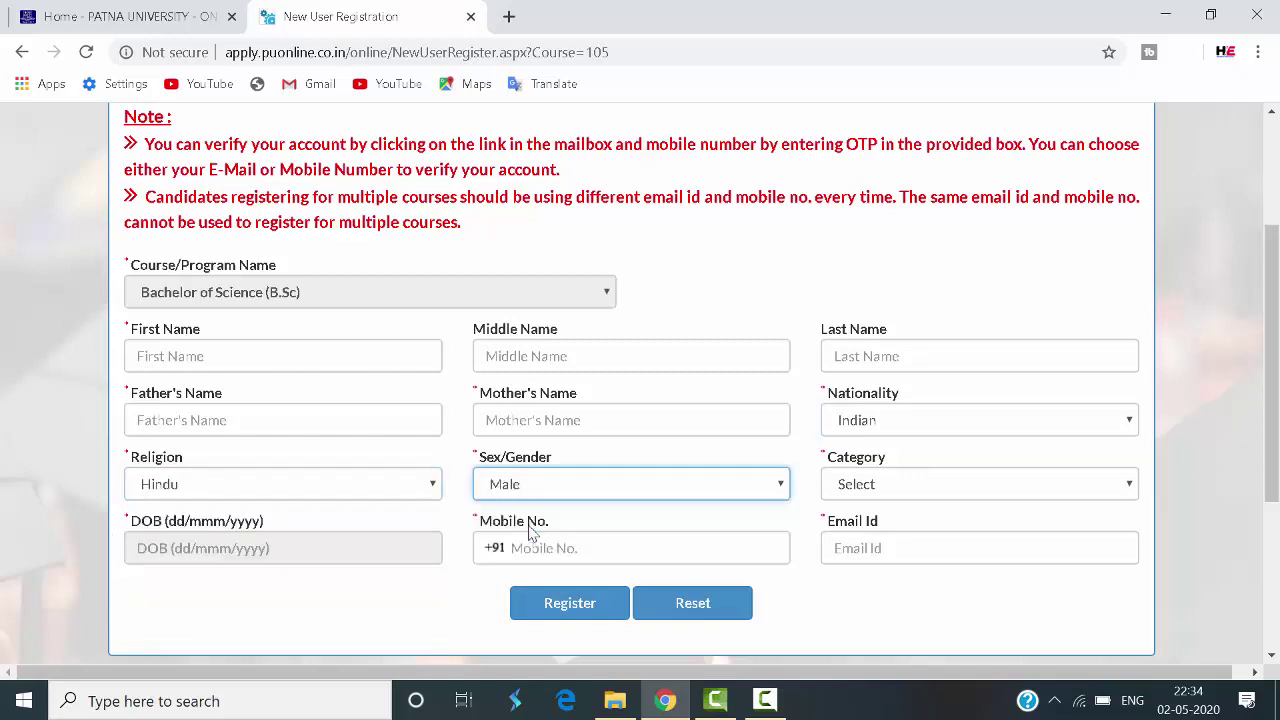
left_click(884, 486)
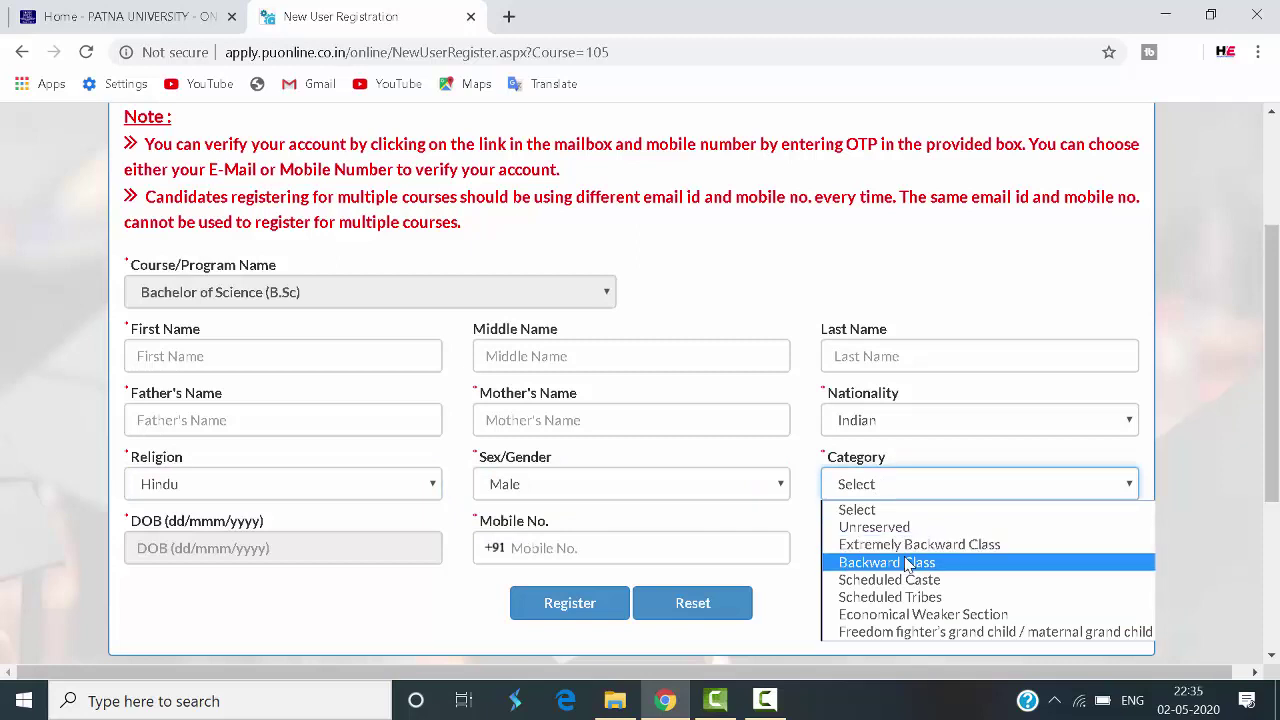
left_click(914, 548)
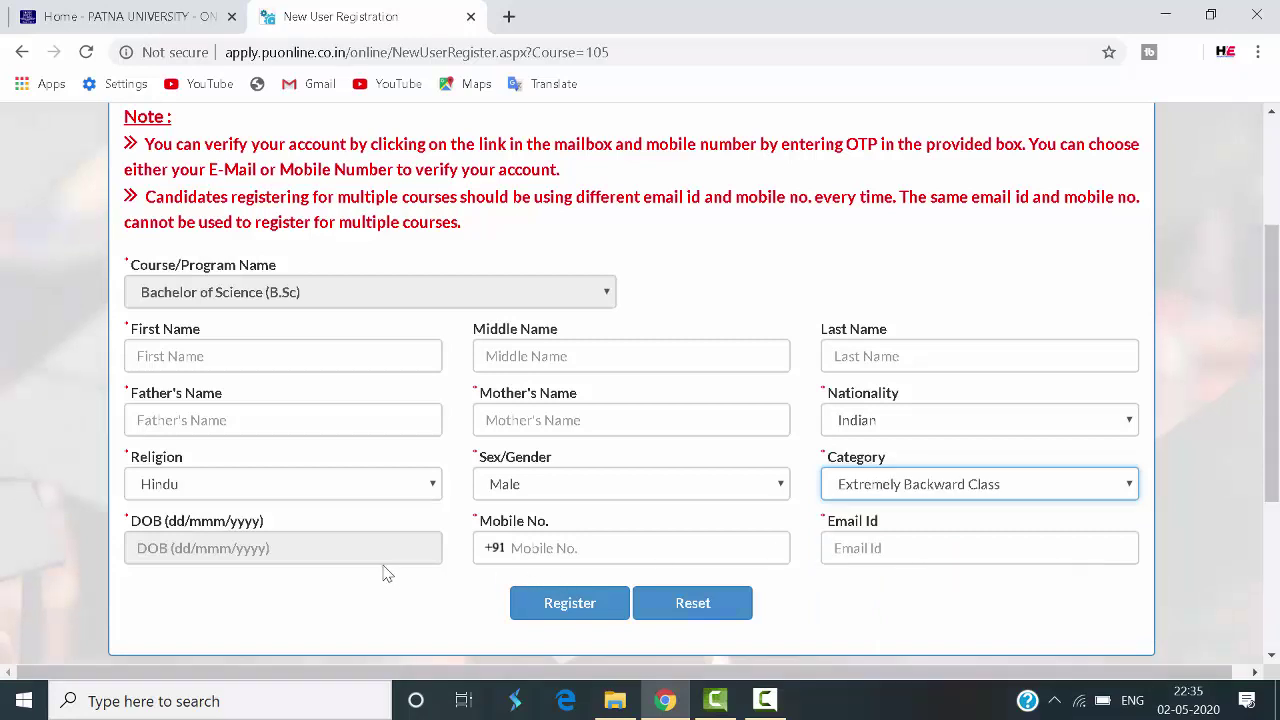
mouse_move(121, 531)
left_mouse_down()
mouse_move(300, 586)
mouse_move(342, 578)
left_mouse_up()
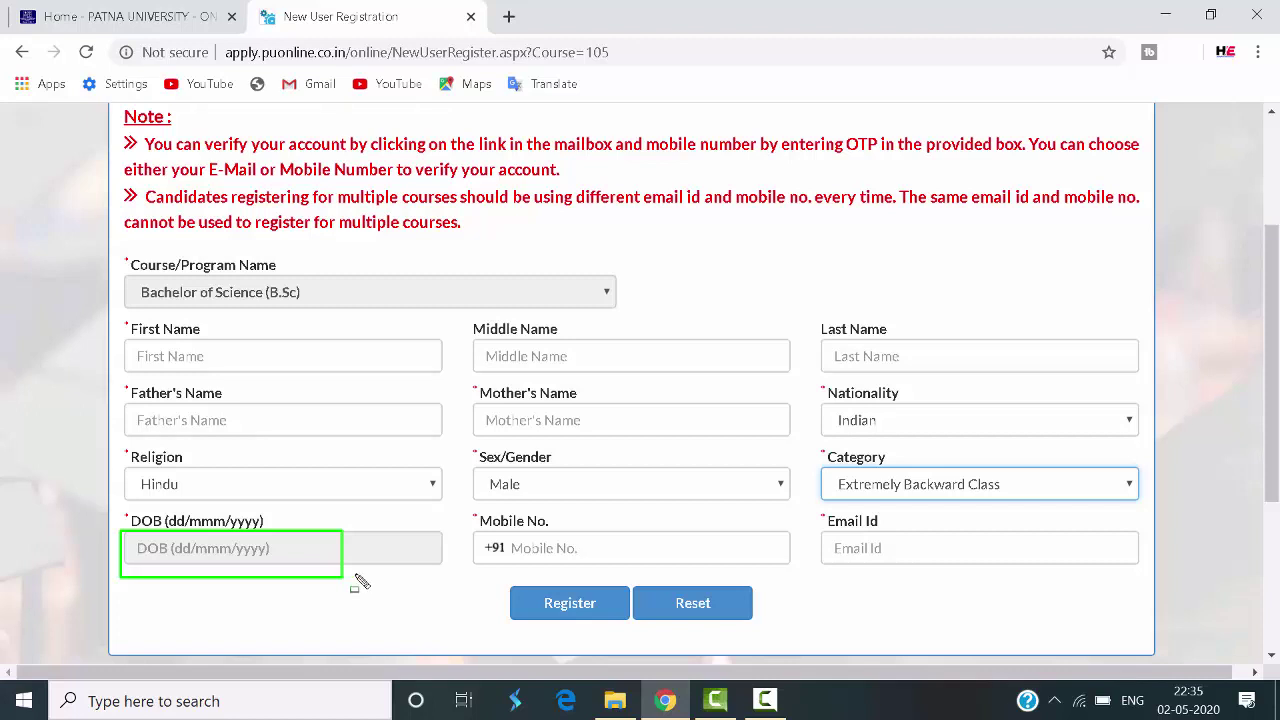
left_click_drag(514, 532, 596, 557)
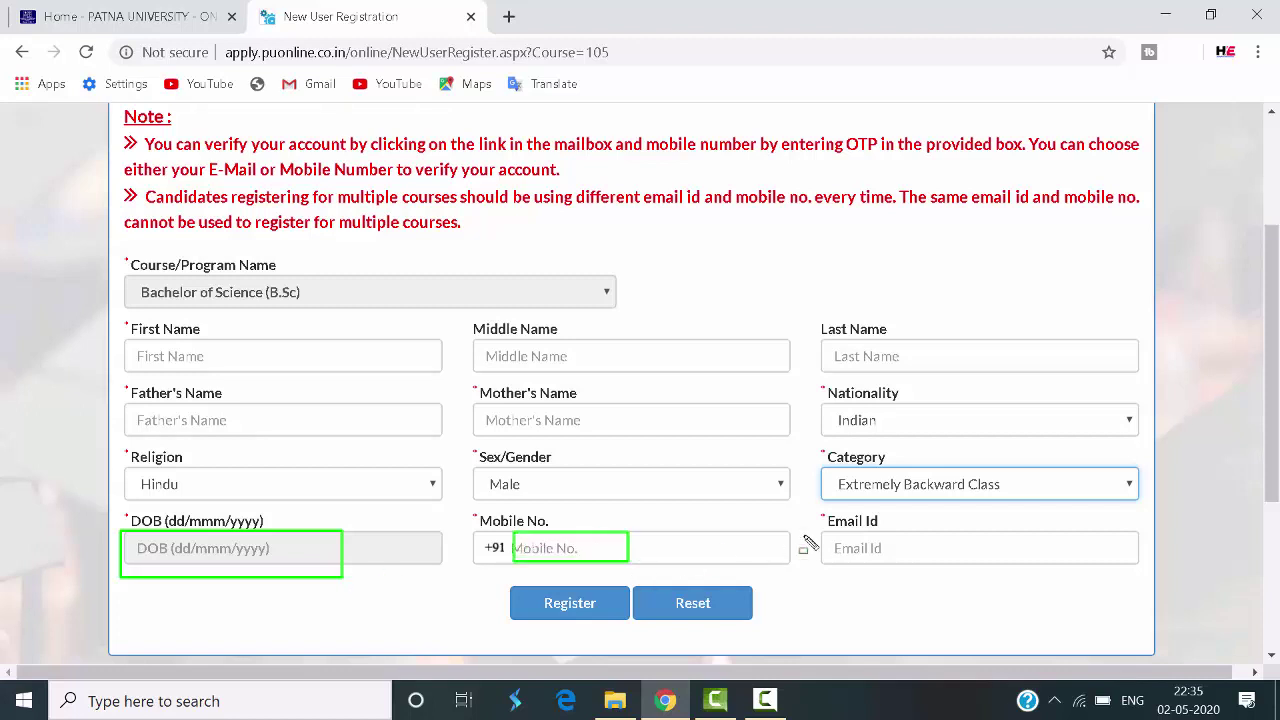
left_click_drag(821, 533, 958, 566)
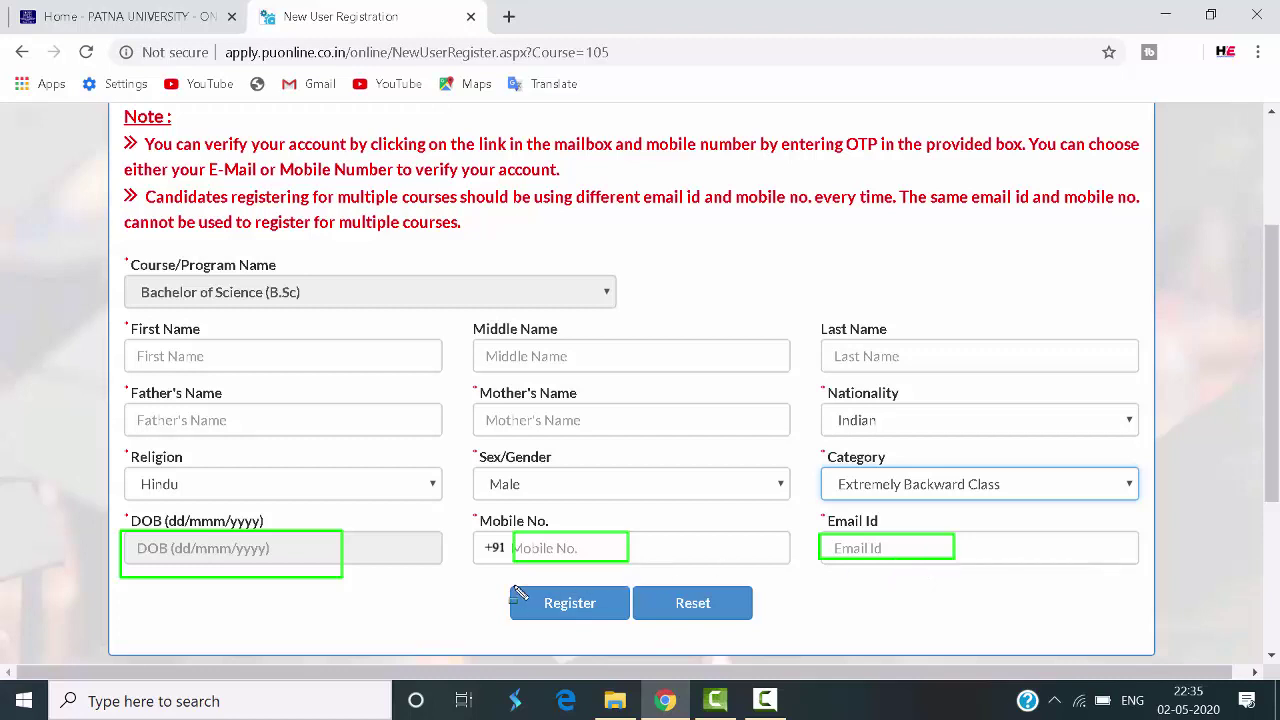
left_click_drag(514, 588, 624, 629)
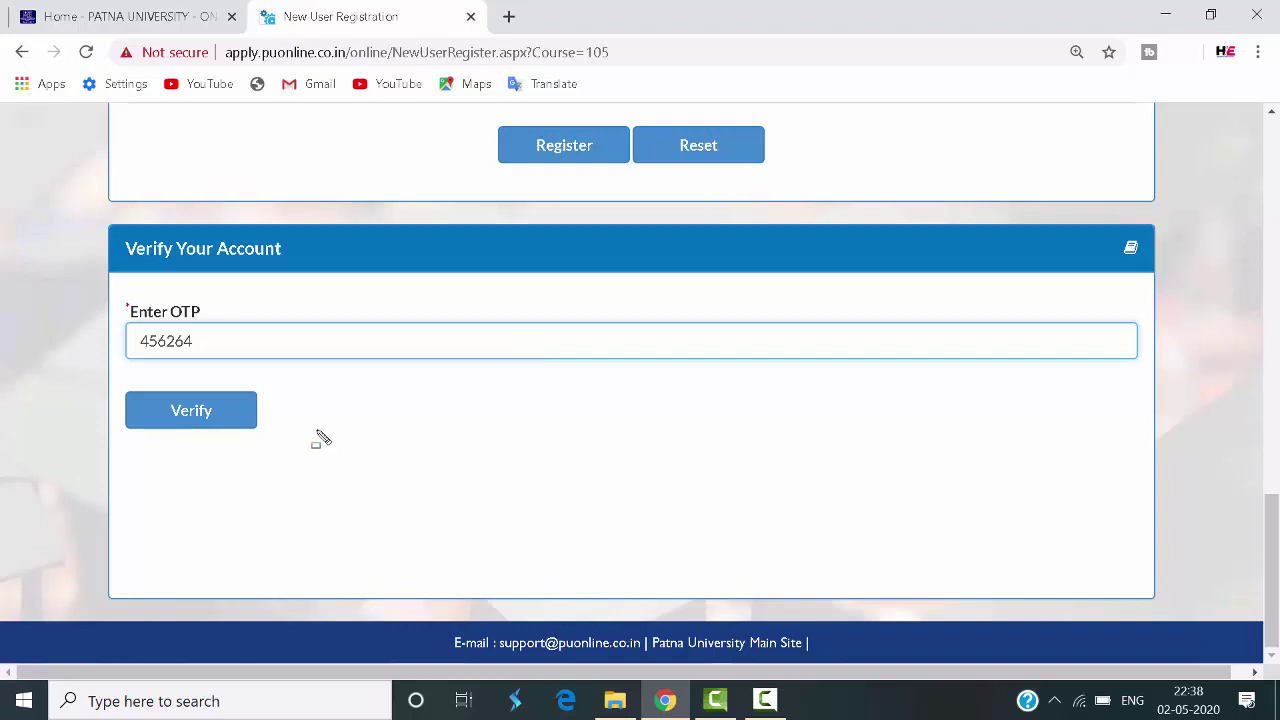
Step: Submit the entered OTP to verify the new account and acknowledge the confirmation message
left_click_drag(123, 321, 267, 370)
left_click_drag(148, 386, 270, 445)
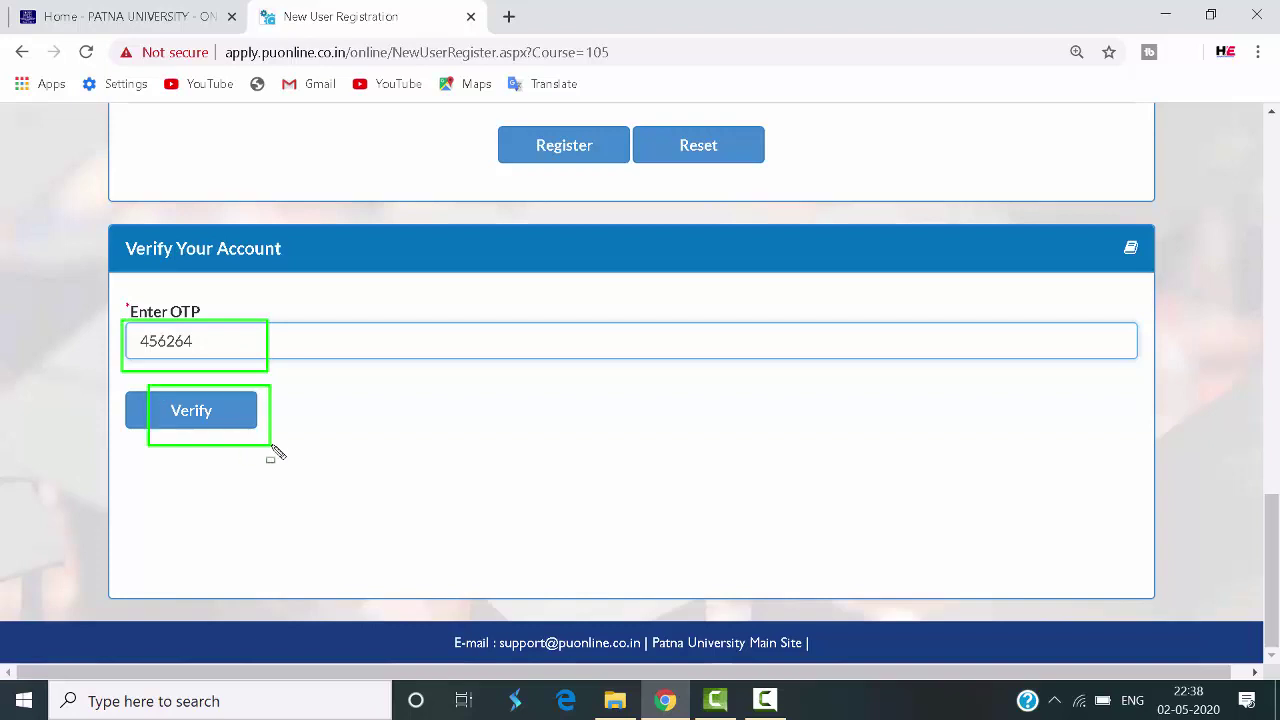
left_click(208, 428)
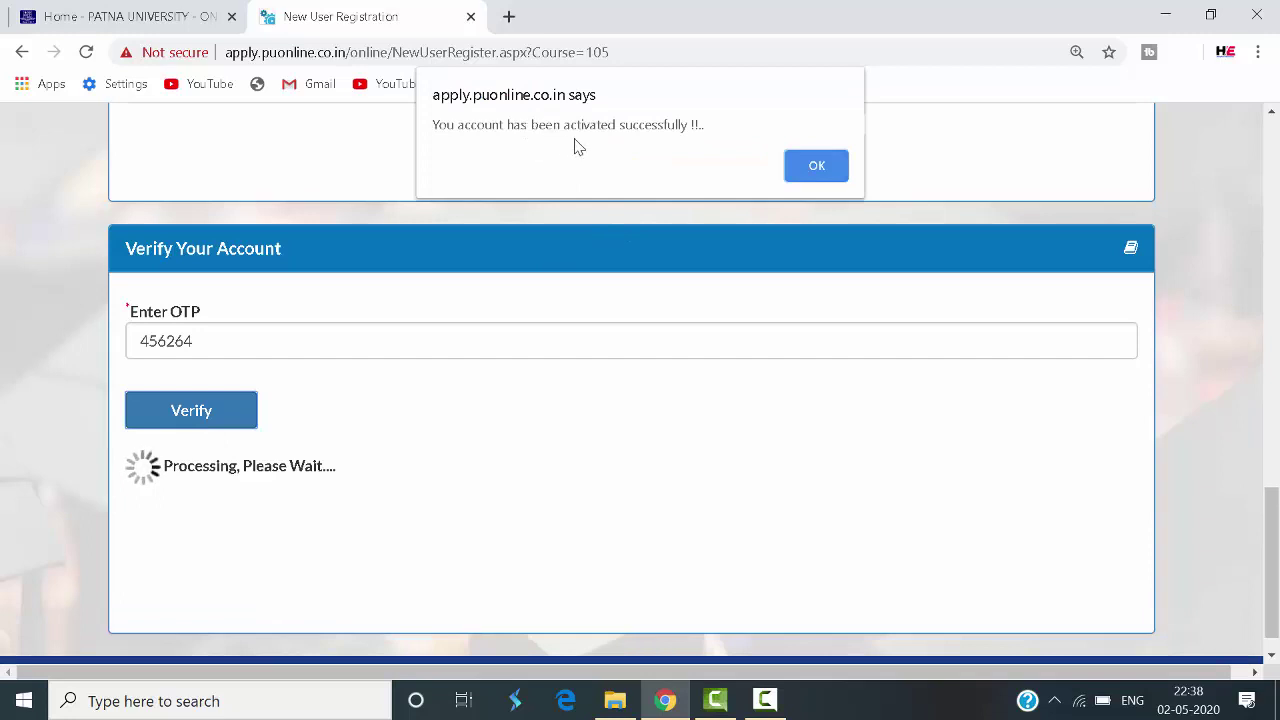
left_click(816, 166)
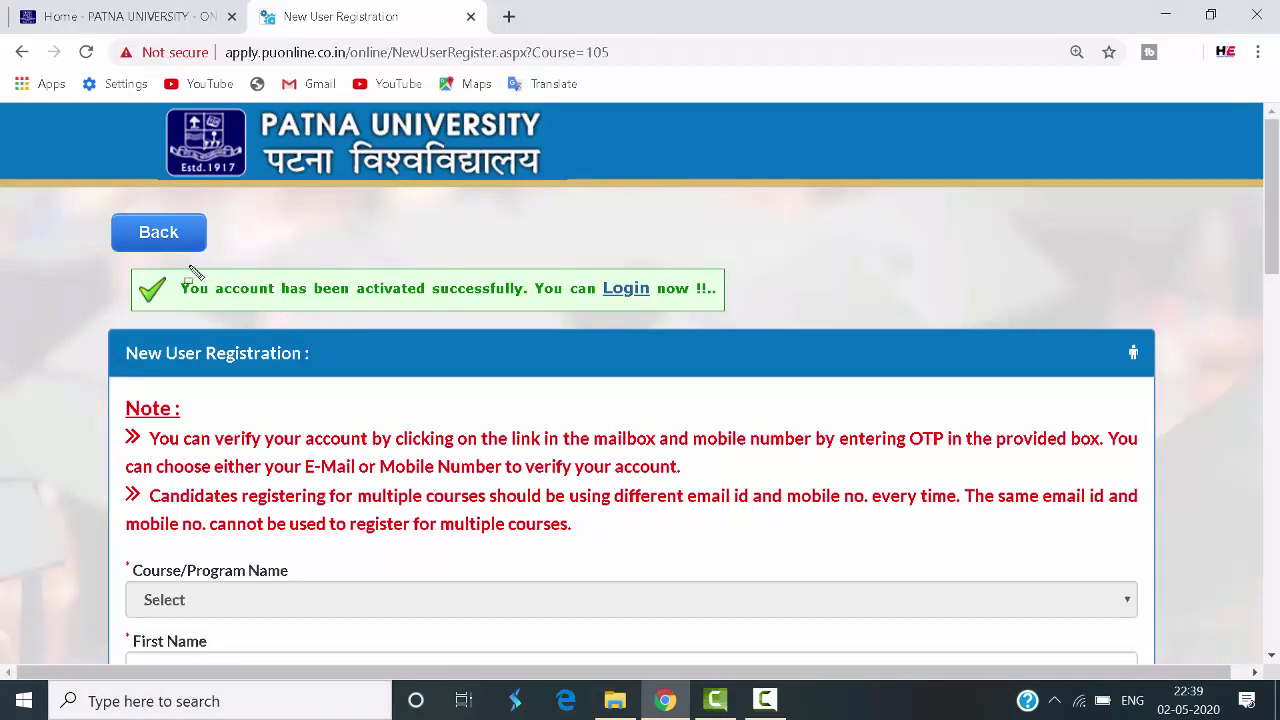
Step: Follow the login link in the account activation notice
left_click_drag(185, 268, 733, 316)
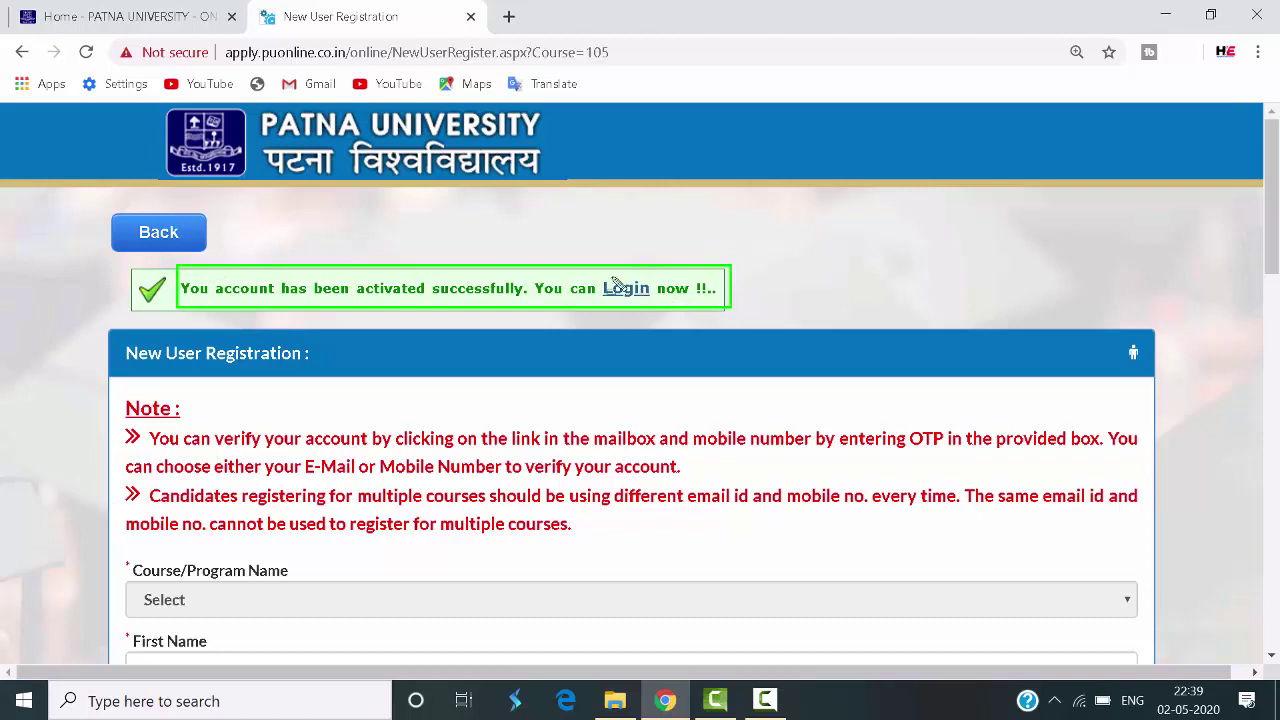
left_click_drag(591, 267, 668, 312)
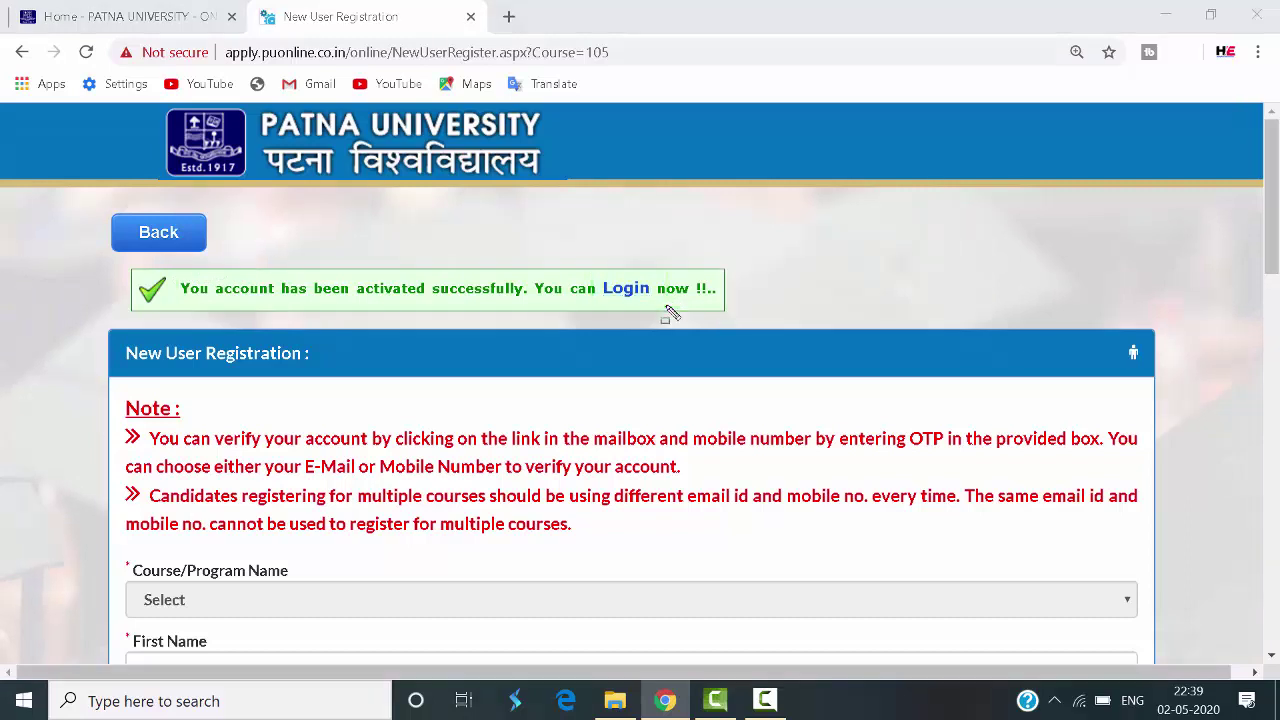
left_click(630, 298)
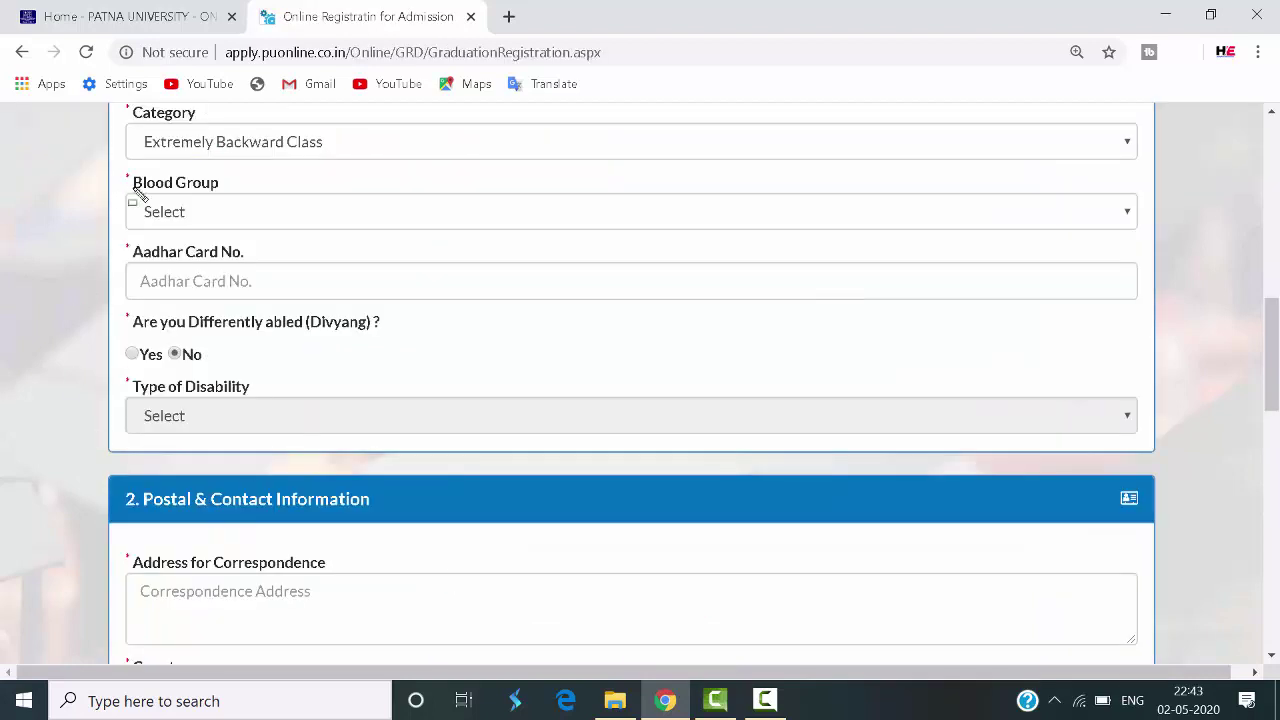
Step: Set the blood group to Unknown in the personal details of the admission registration form
left_click_drag(134, 195, 279, 230)
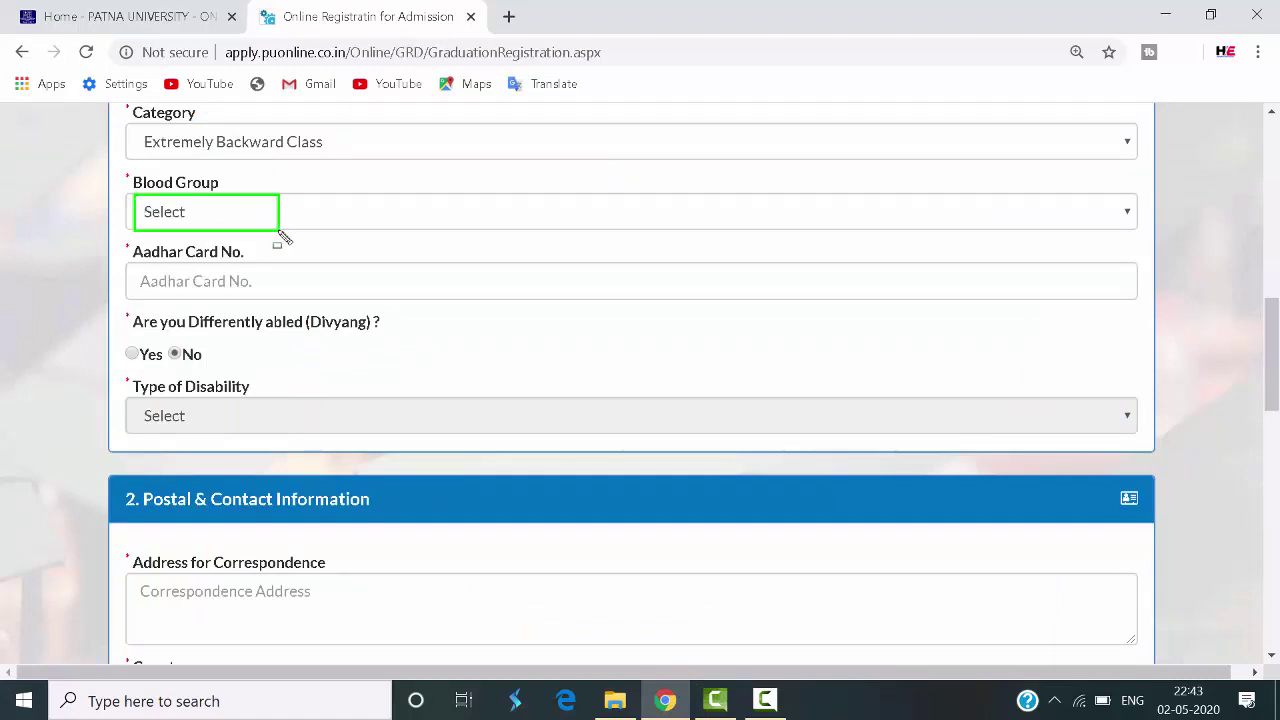
key("Escape")
left_click(280, 219)
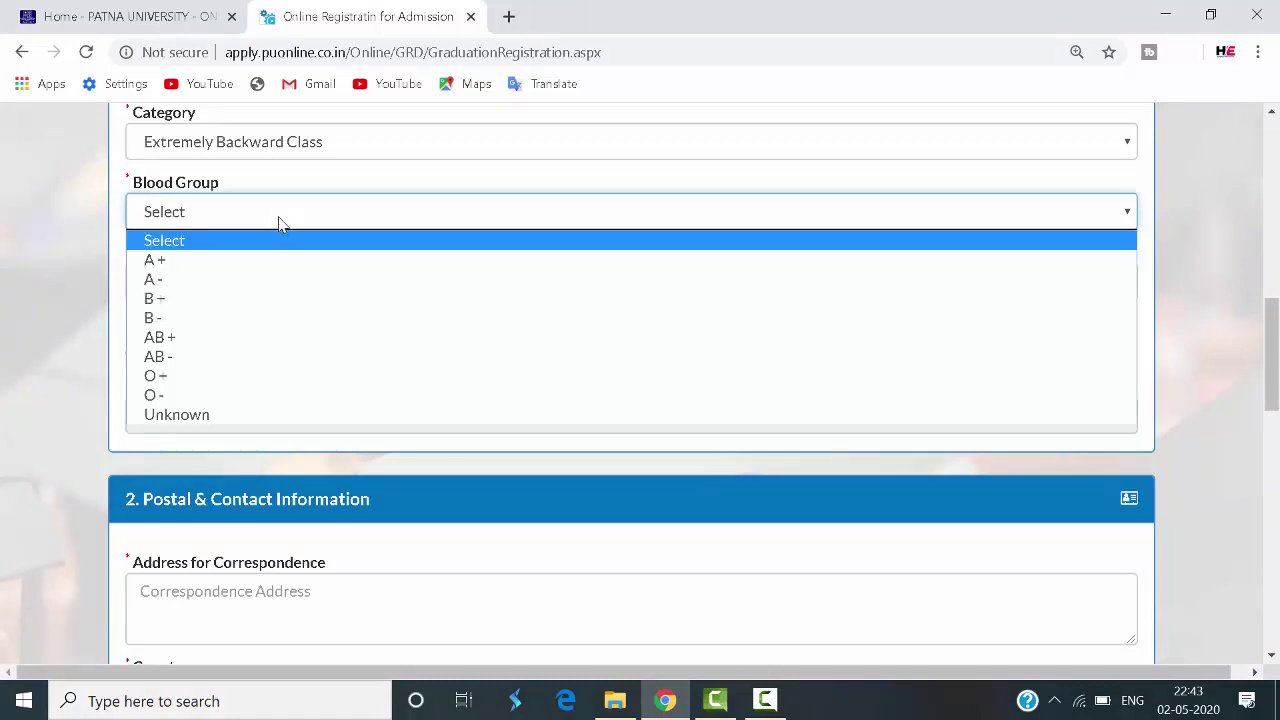
key("Escape")
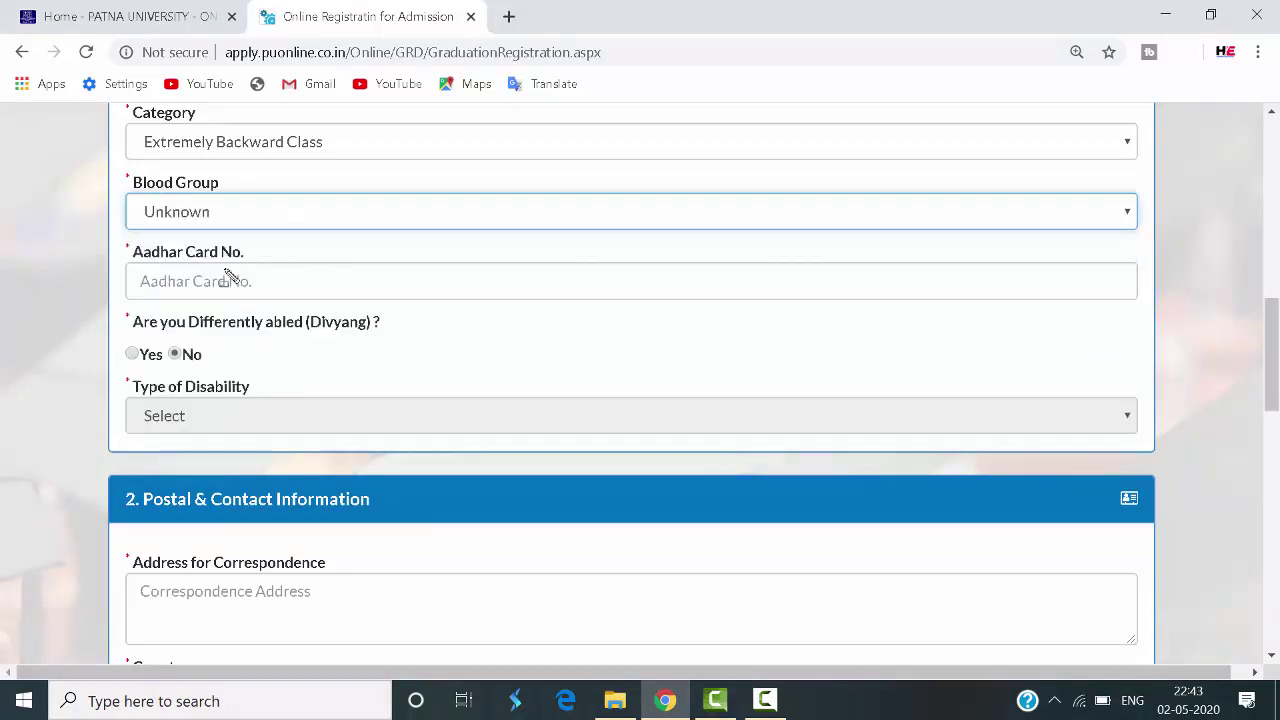
left_click_drag(133, 265, 310, 296)
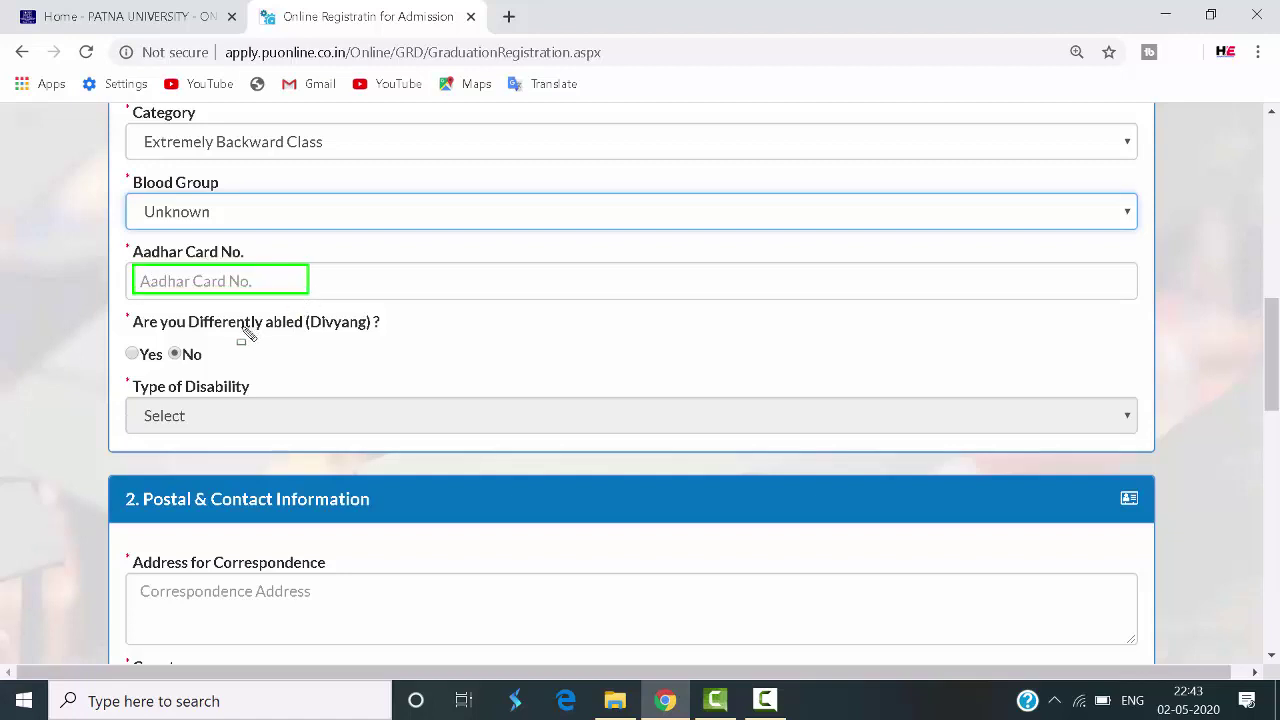
mouse_move(116, 333)
left_mouse_down()
mouse_move(142, 358)
mouse_move(200, 362)
left_mouse_up()
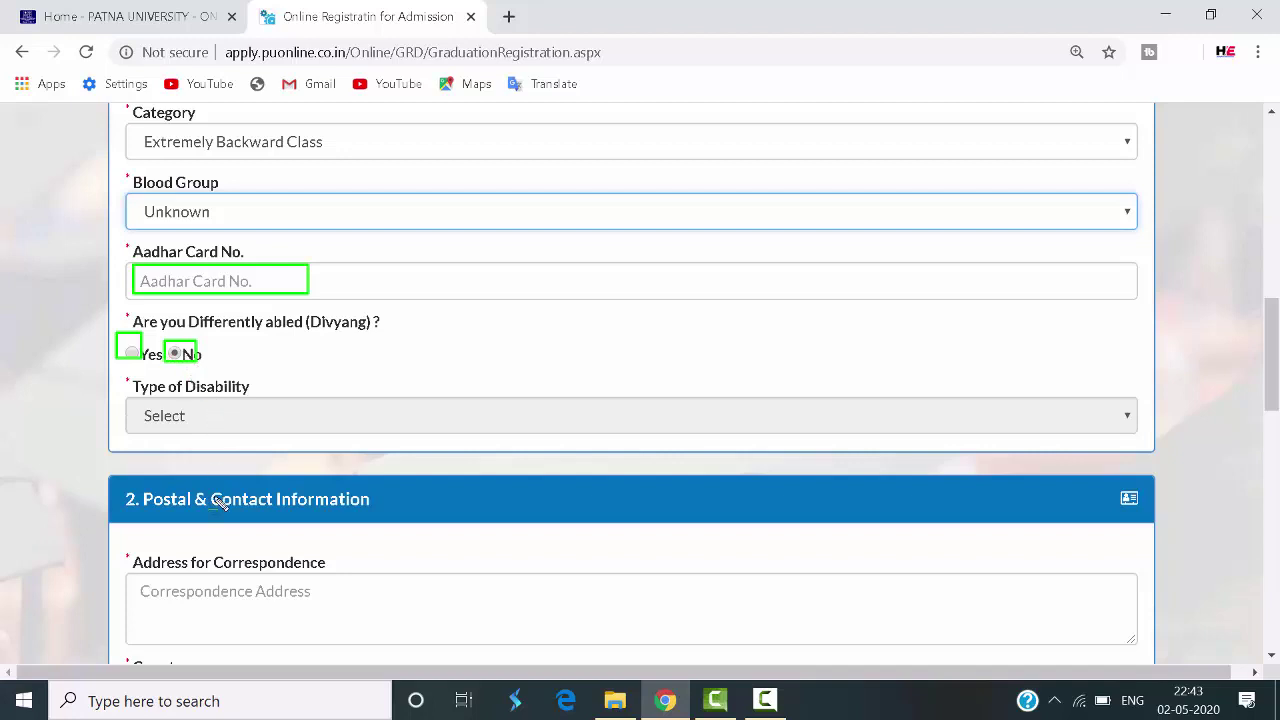
mouse_move(146, 487)
left_mouse_down()
mouse_move(286, 537)
mouse_move(404, 539)
left_mouse_up()
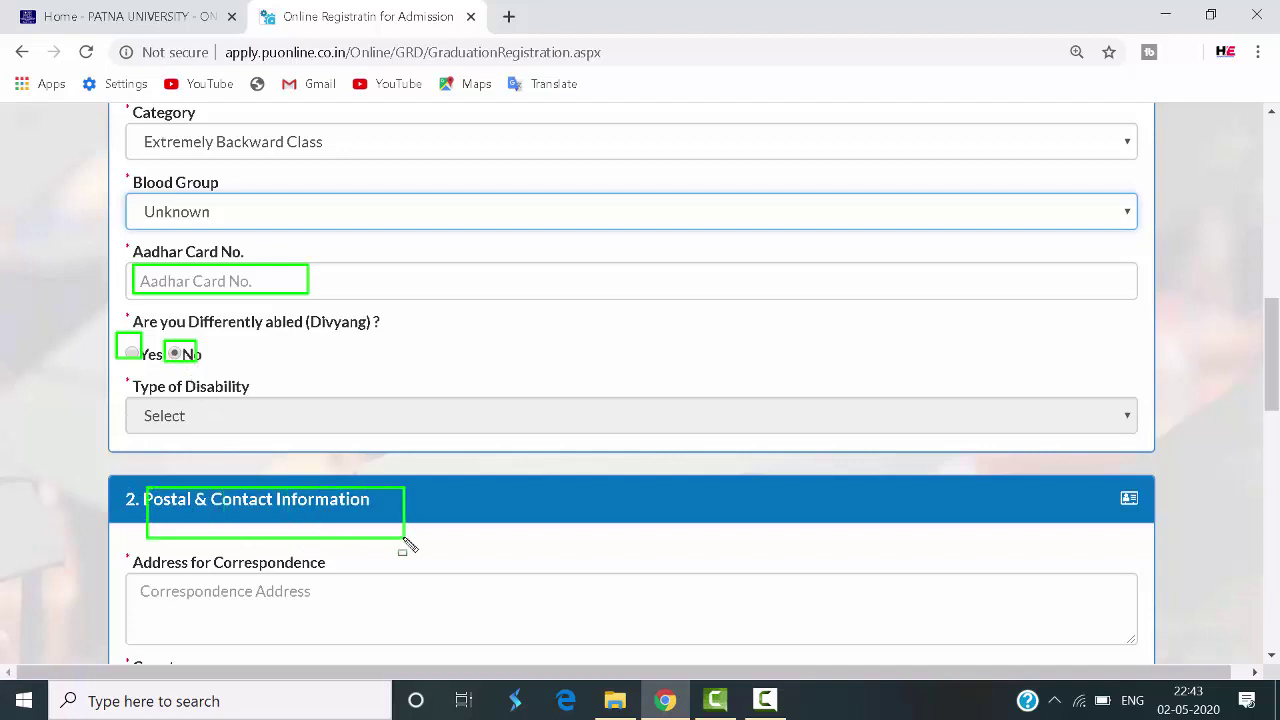
key("Escape")
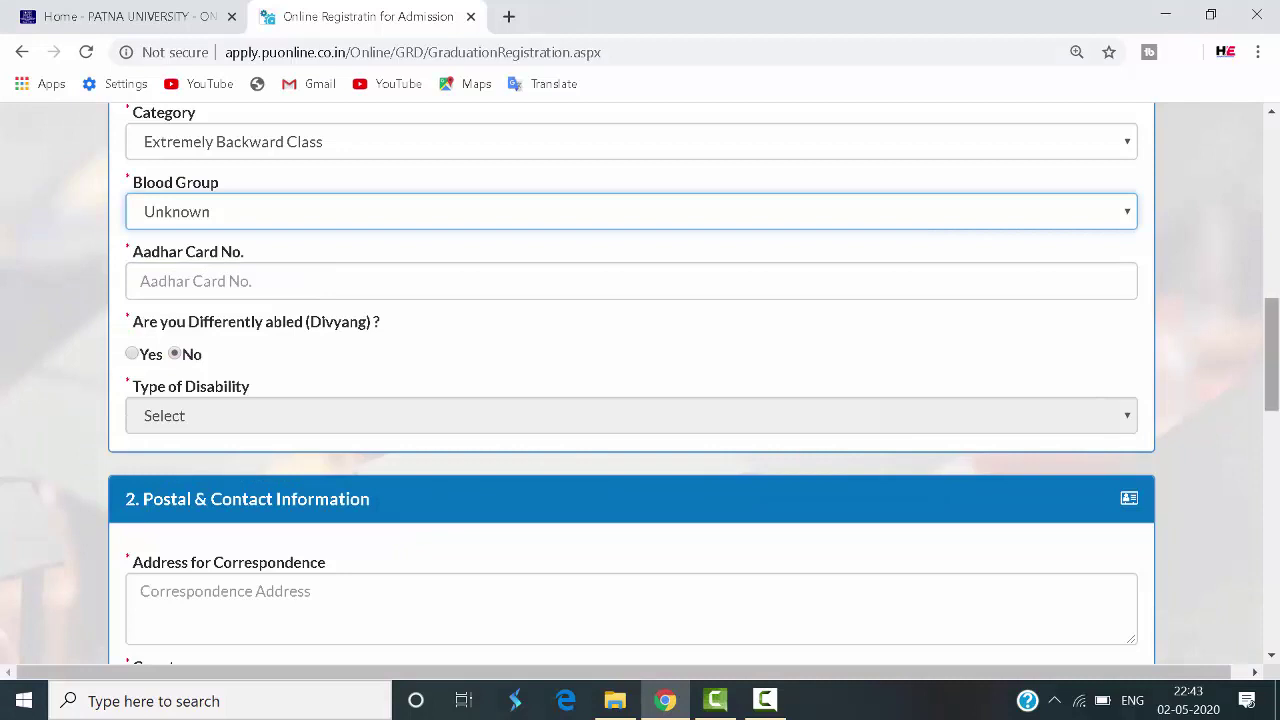
scroll(1272, 400, "down", 1)
left_click_drag(1273, 400, 1275, 499)
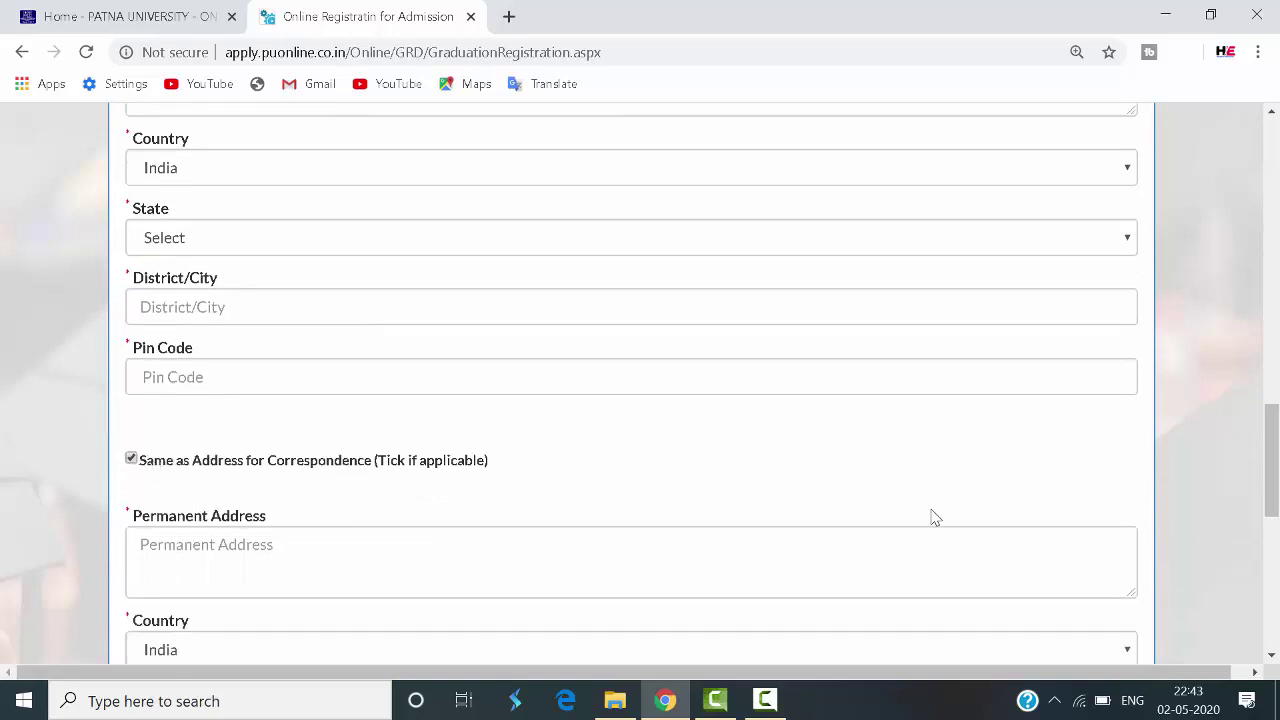
left_click_drag(1274, 470, 1276, 497)
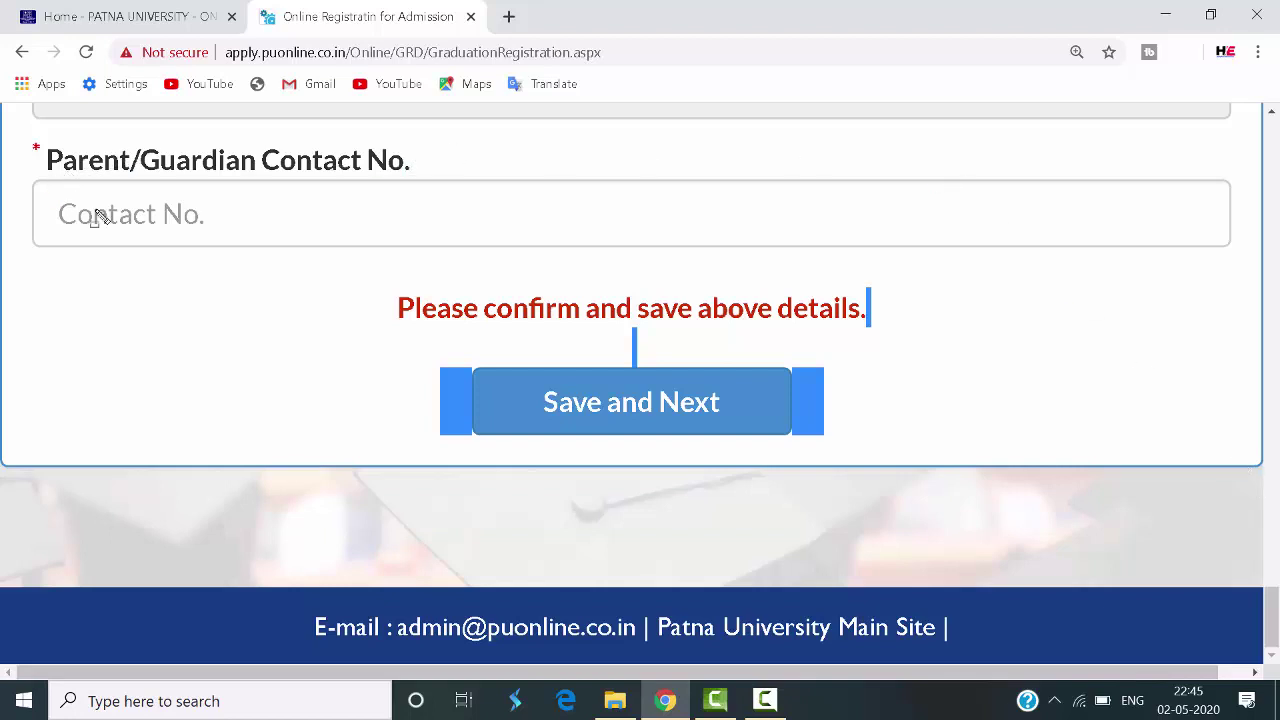
left_click_drag(52, 181, 240, 244)
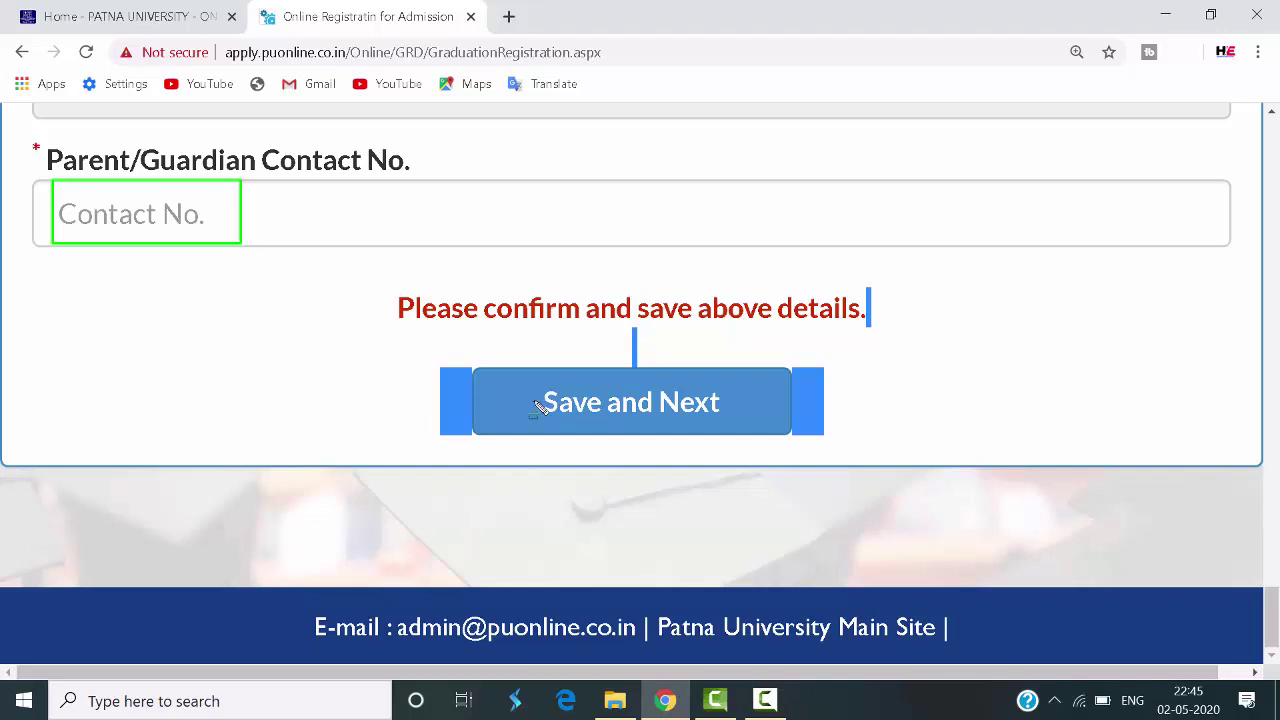
left_click_drag(778, 451, 782, 451)
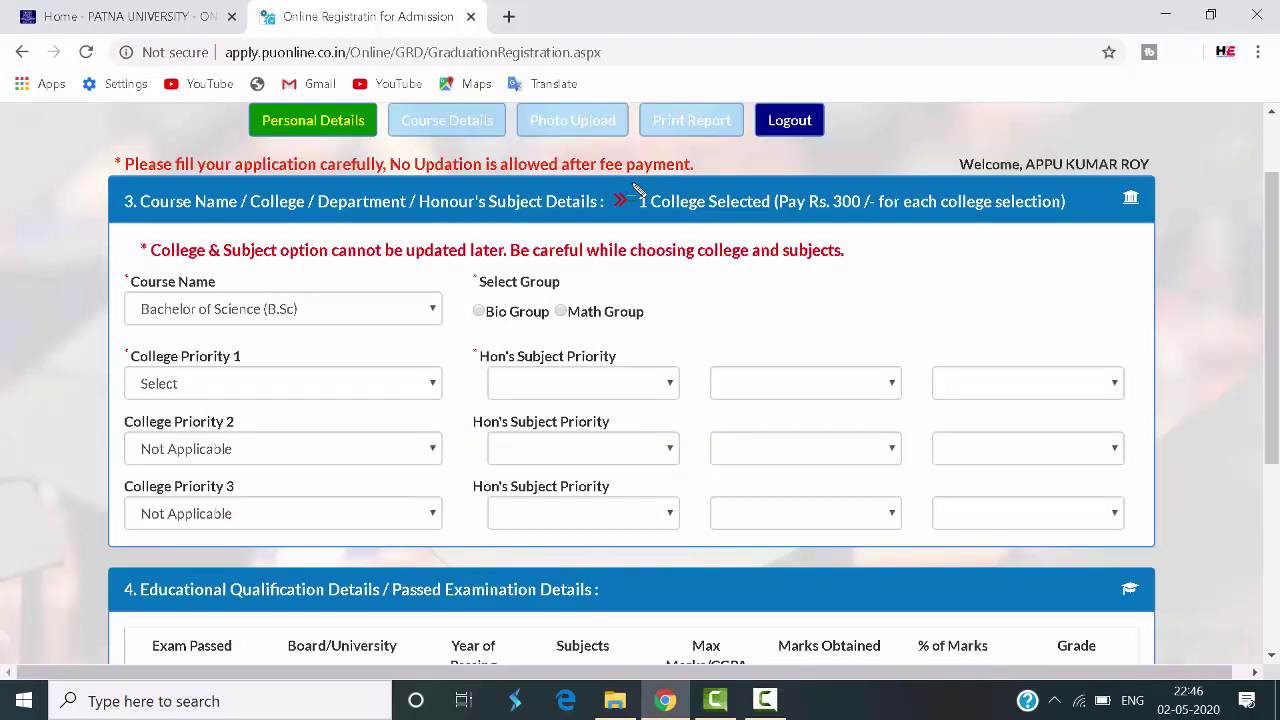
mouse_move(630, 182)
left_mouse_down()
mouse_move(836, 226)
mouse_move(1095, 228)
left_mouse_up()
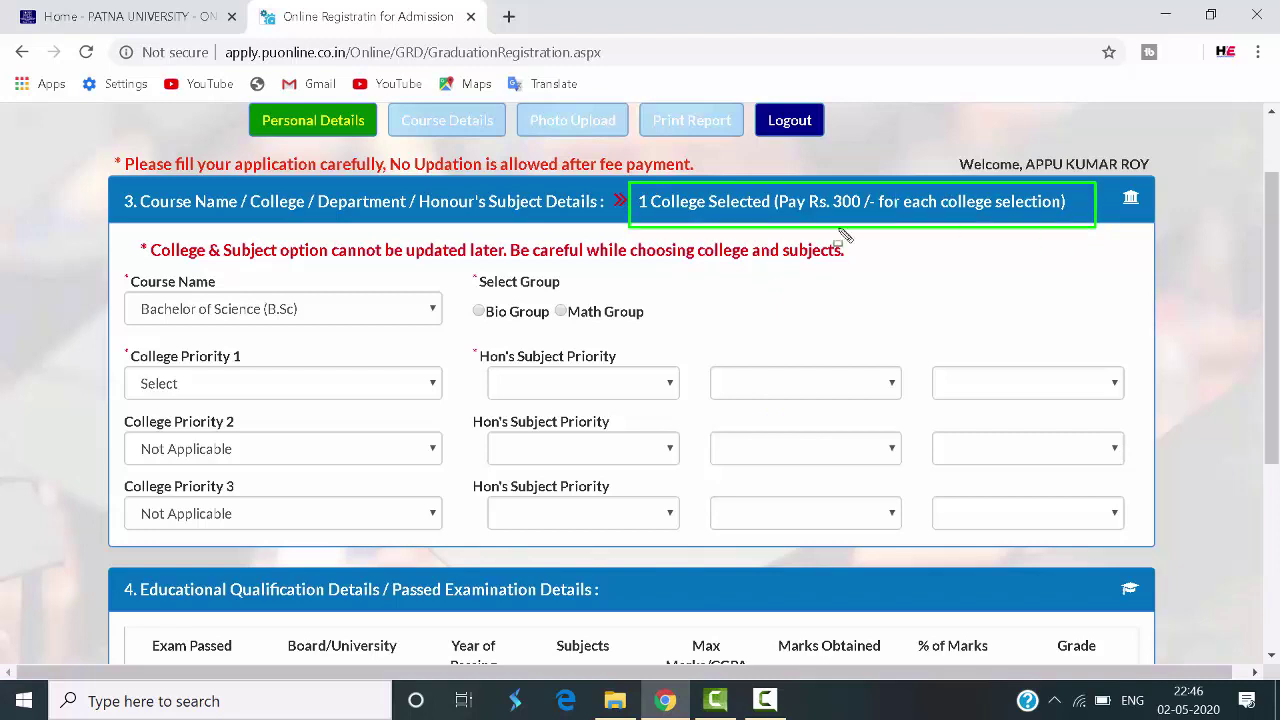
left_click_drag(127, 291, 321, 322)
left_click_drag(396, 335, 405, 336)
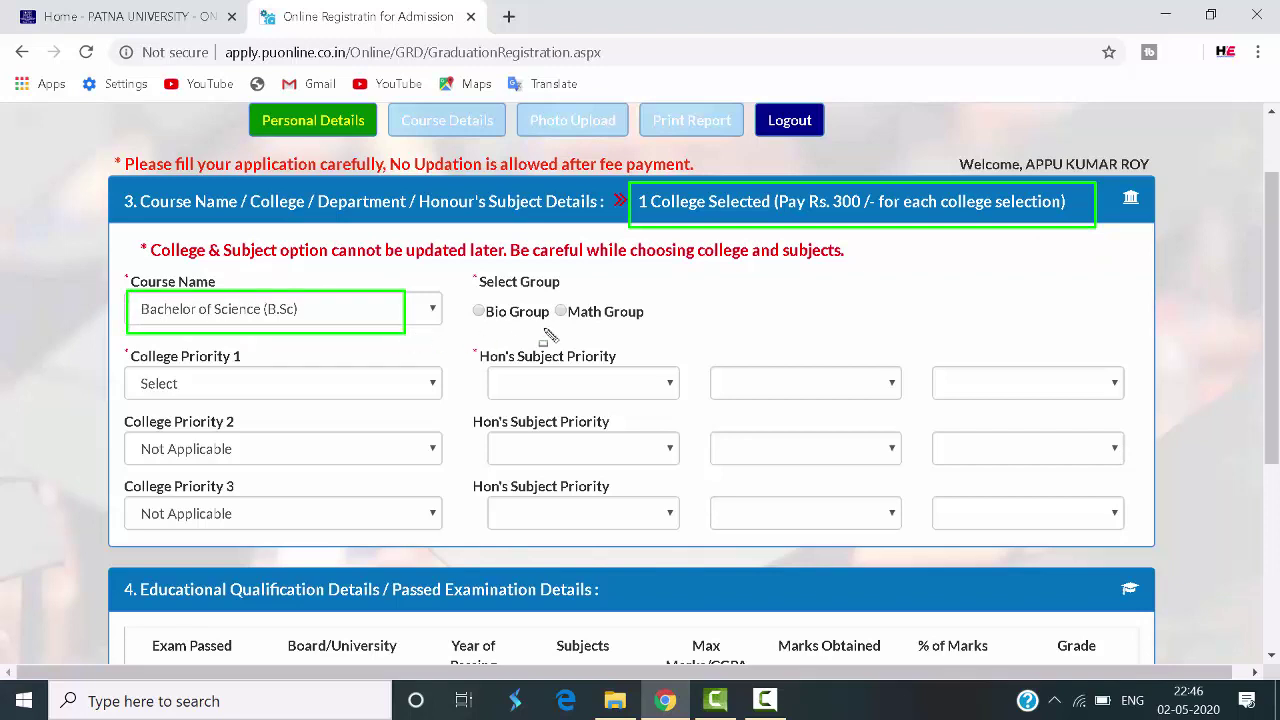
mouse_move(467, 291)
left_mouse_down()
mouse_move(515, 331)
mouse_move(664, 325)
left_mouse_up()
key("Escape")
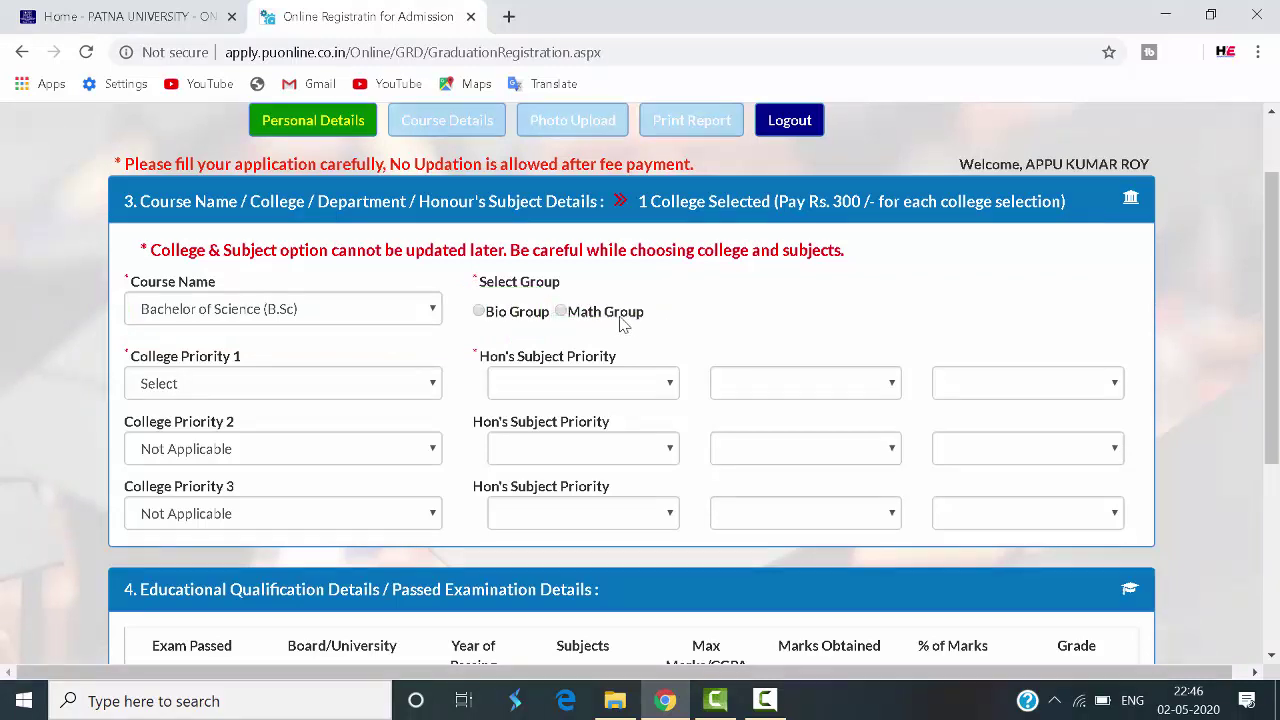
Step: Select the Math Group, with Bihar National College as College Priority 1 and Mathematics as its first honours subject
left_click(561, 312)
left_click(232, 390)
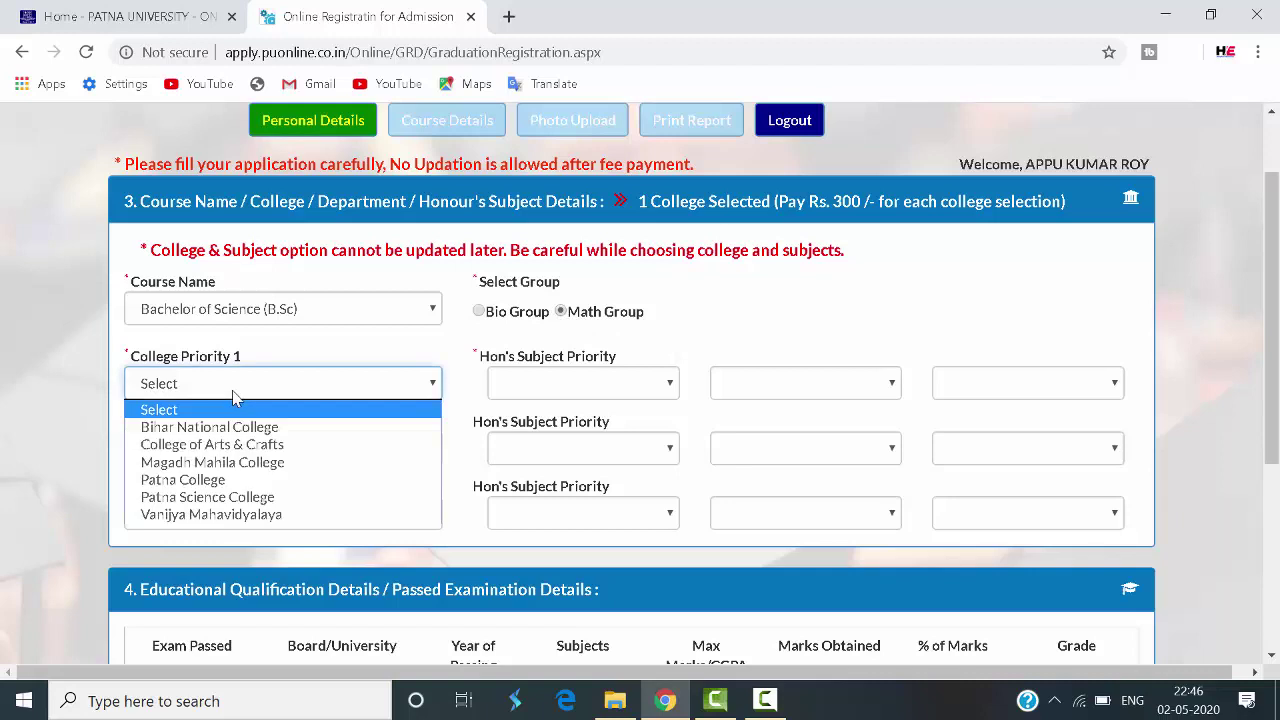
left_click(270, 428)
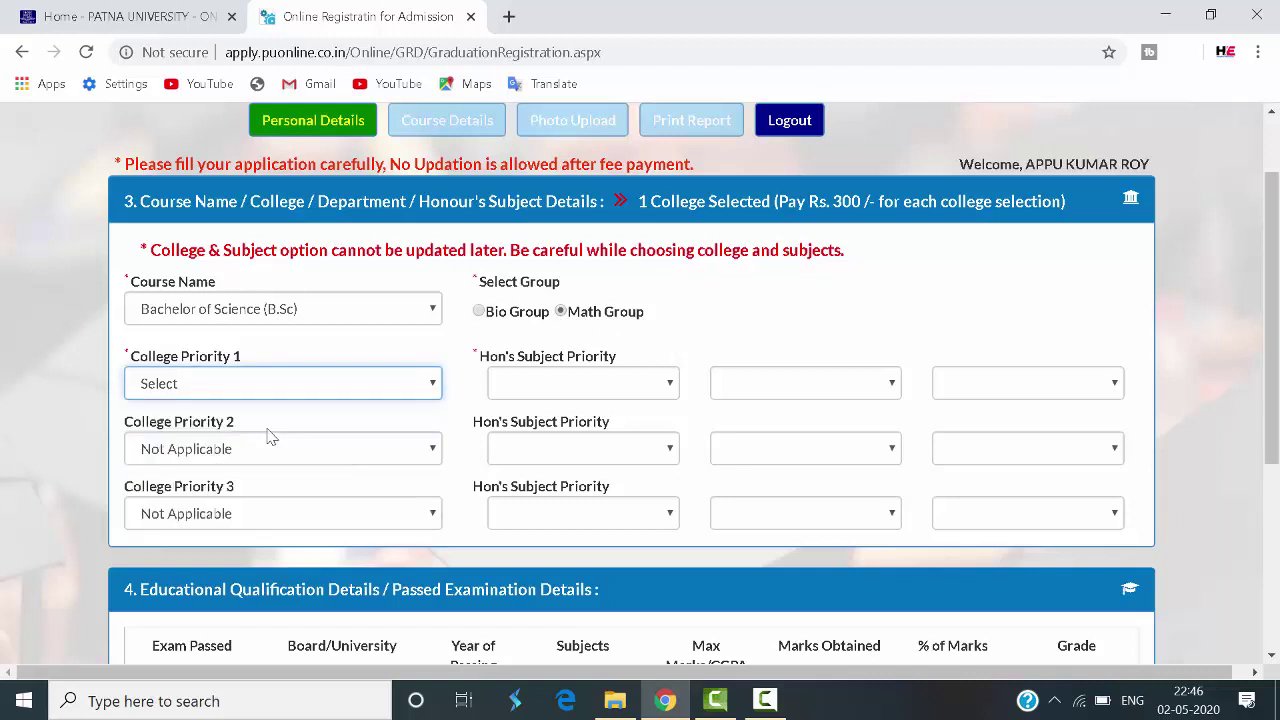
left_click(587, 390)
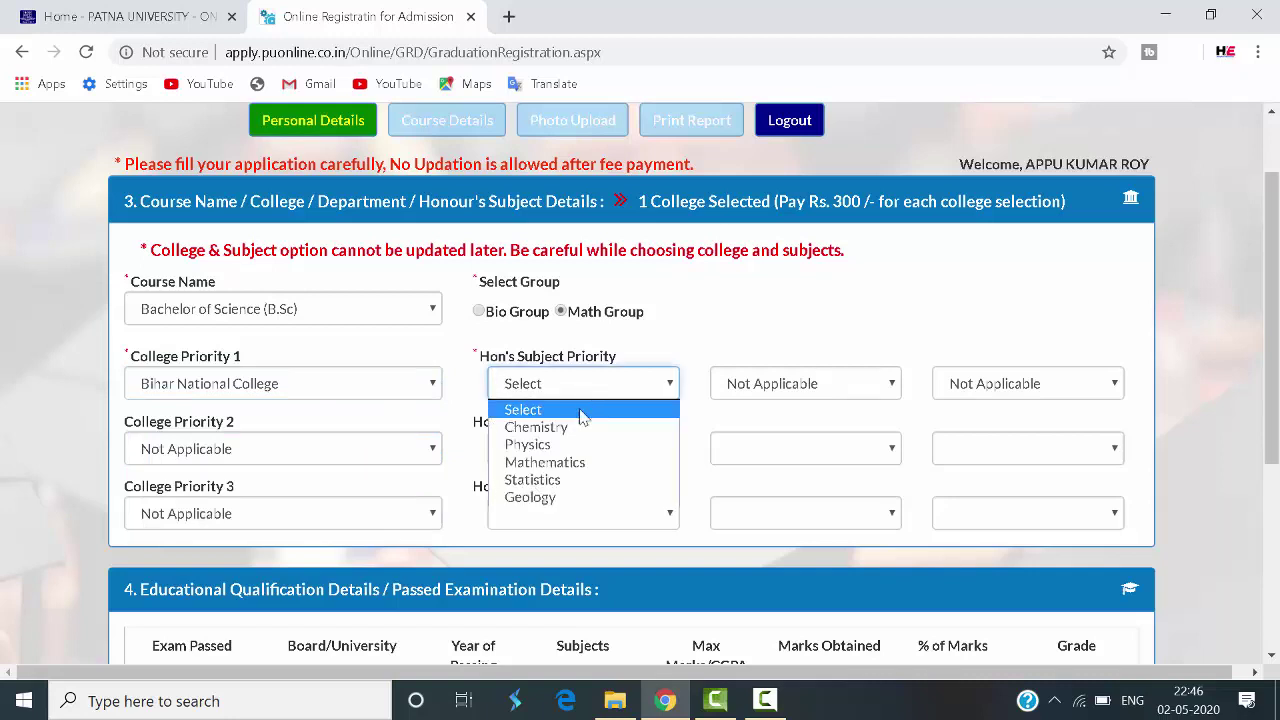
left_click(568, 466)
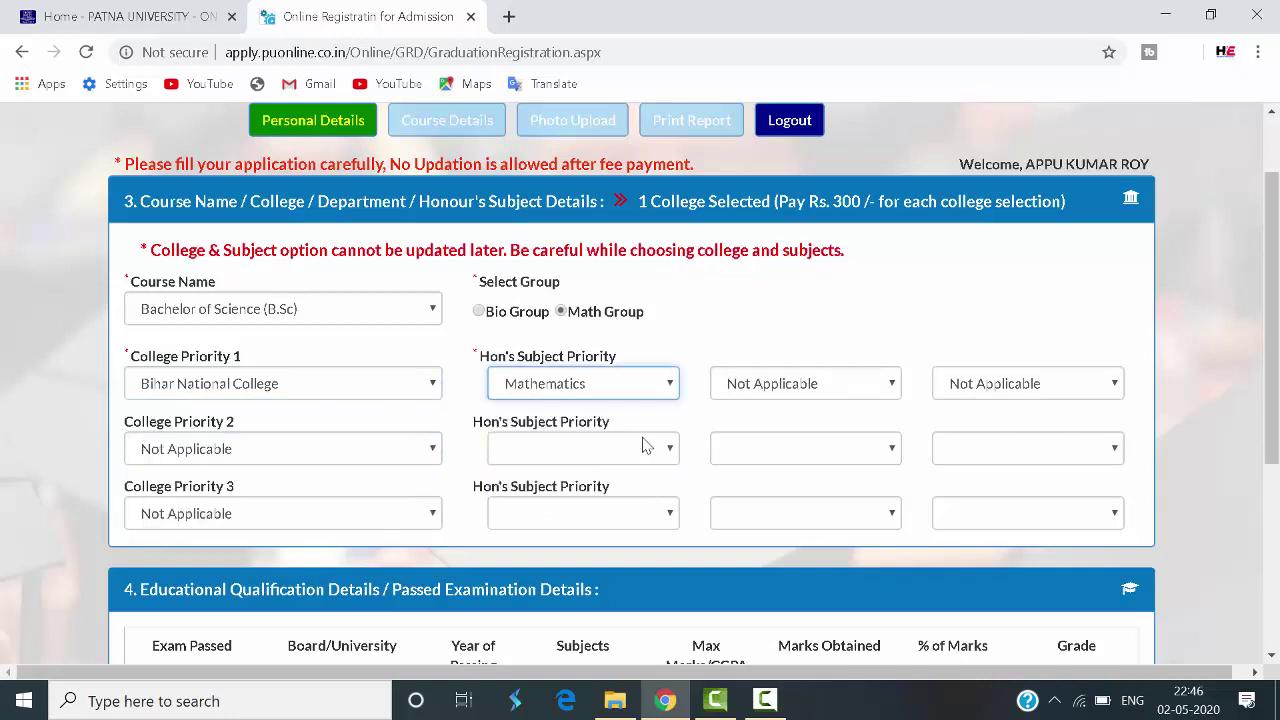
left_click(790, 392)
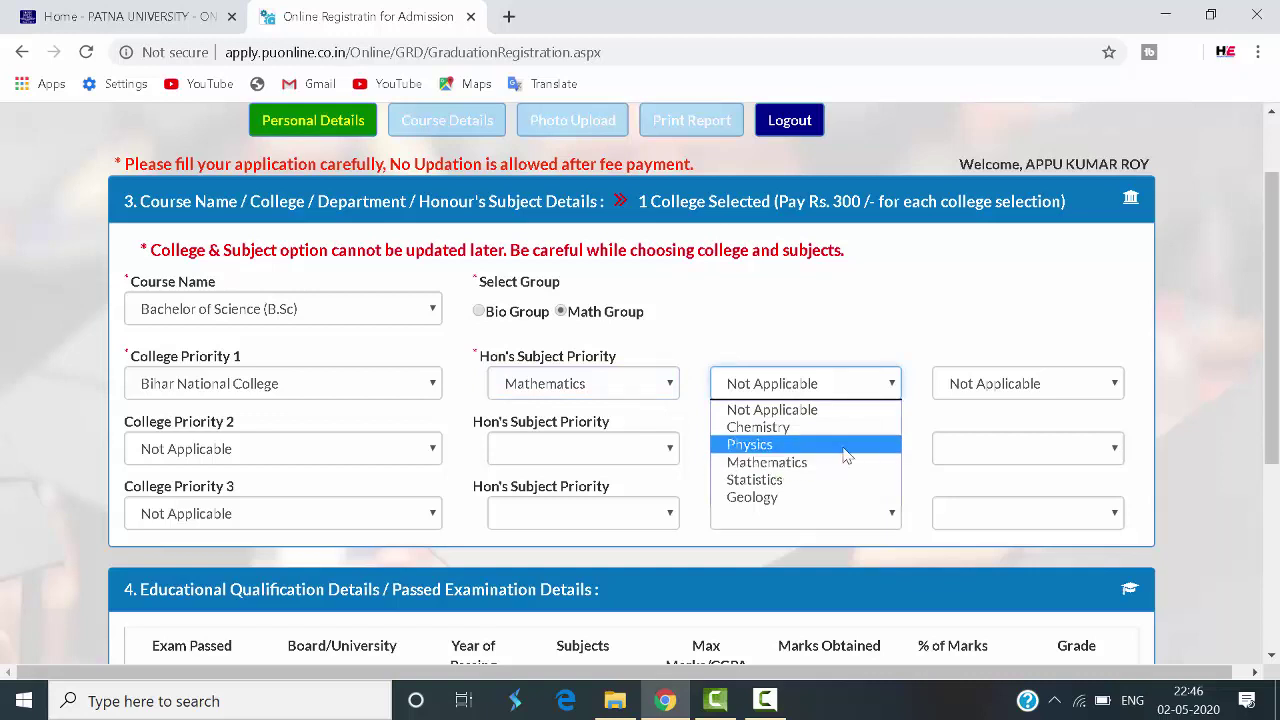
left_click(791, 353)
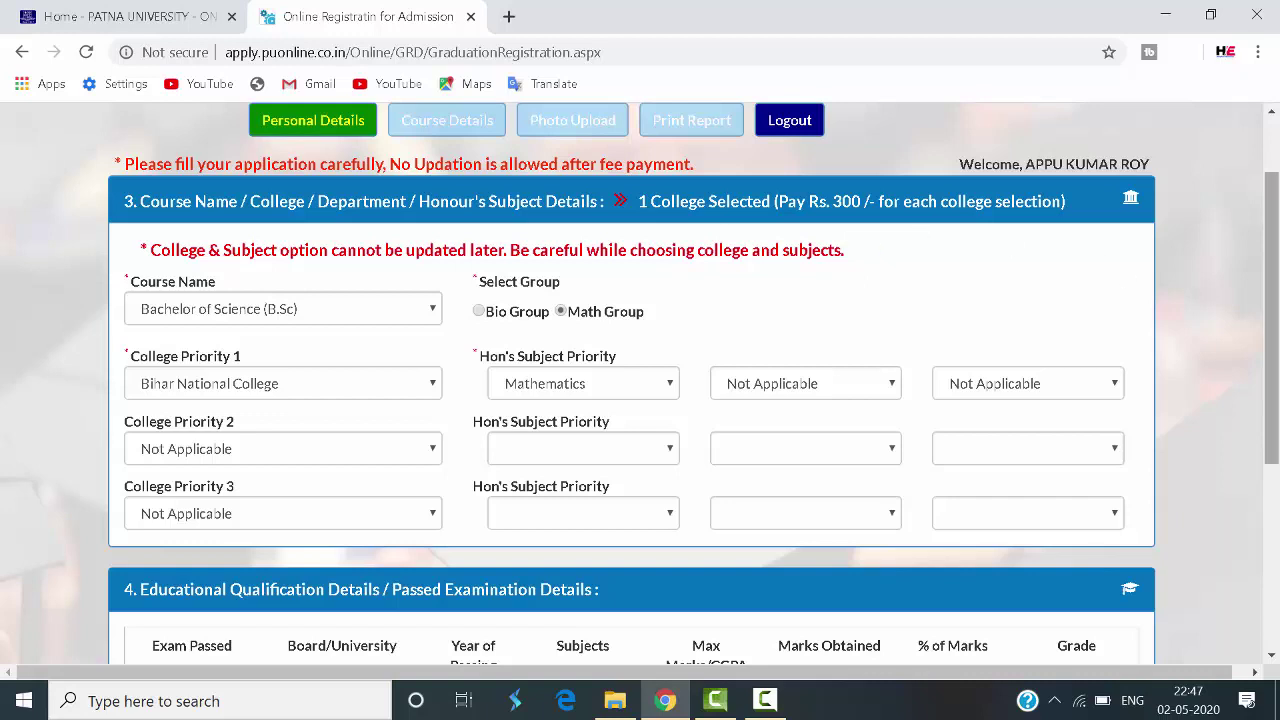
scroll(1080, 360, "down", 2)
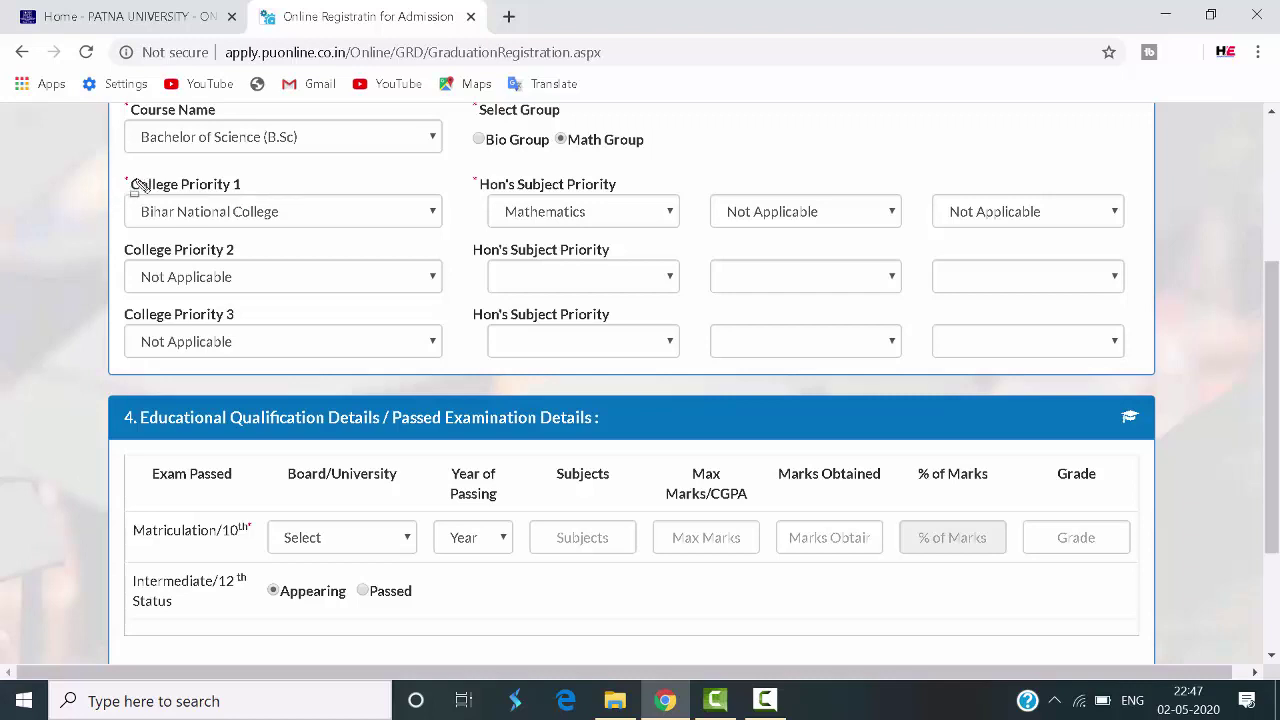
mouse_move(120, 190)
left_mouse_down()
mouse_move(263, 340)
mouse_move(452, 382)
left_mouse_up()
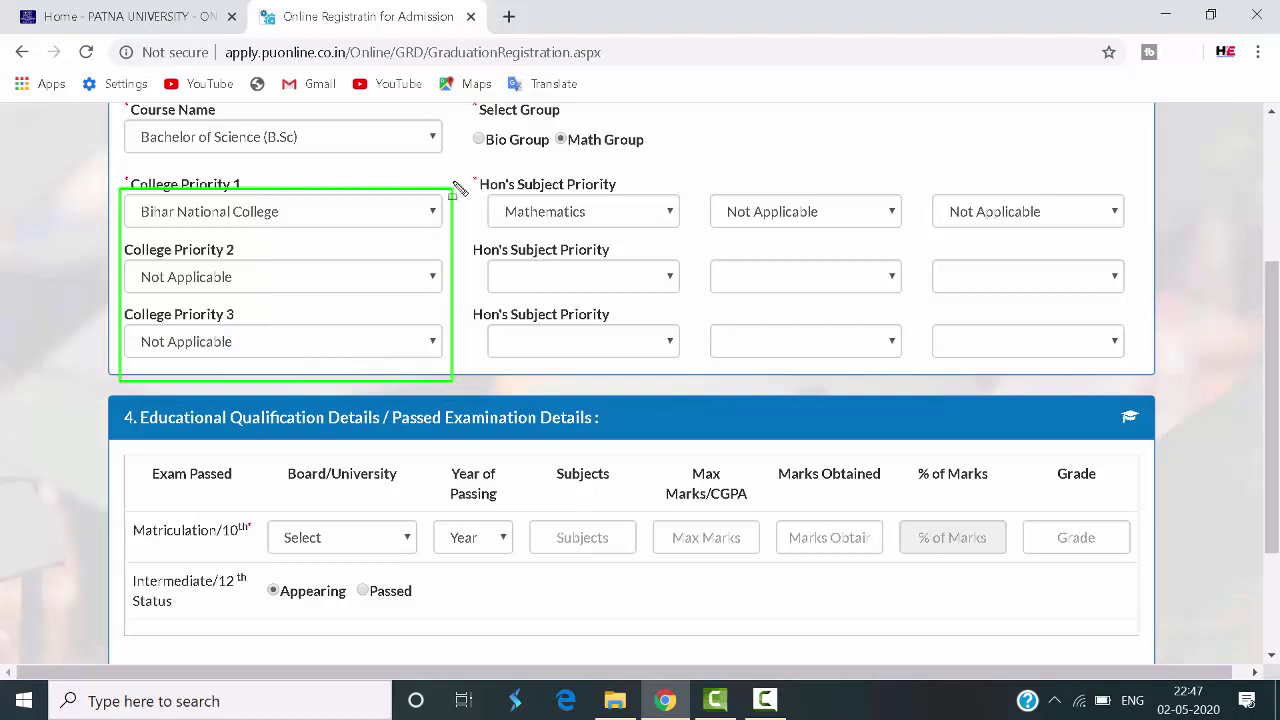
mouse_move(453, 180)
left_mouse_down()
mouse_move(636, 378)
mouse_move(656, 367)
left_mouse_up()
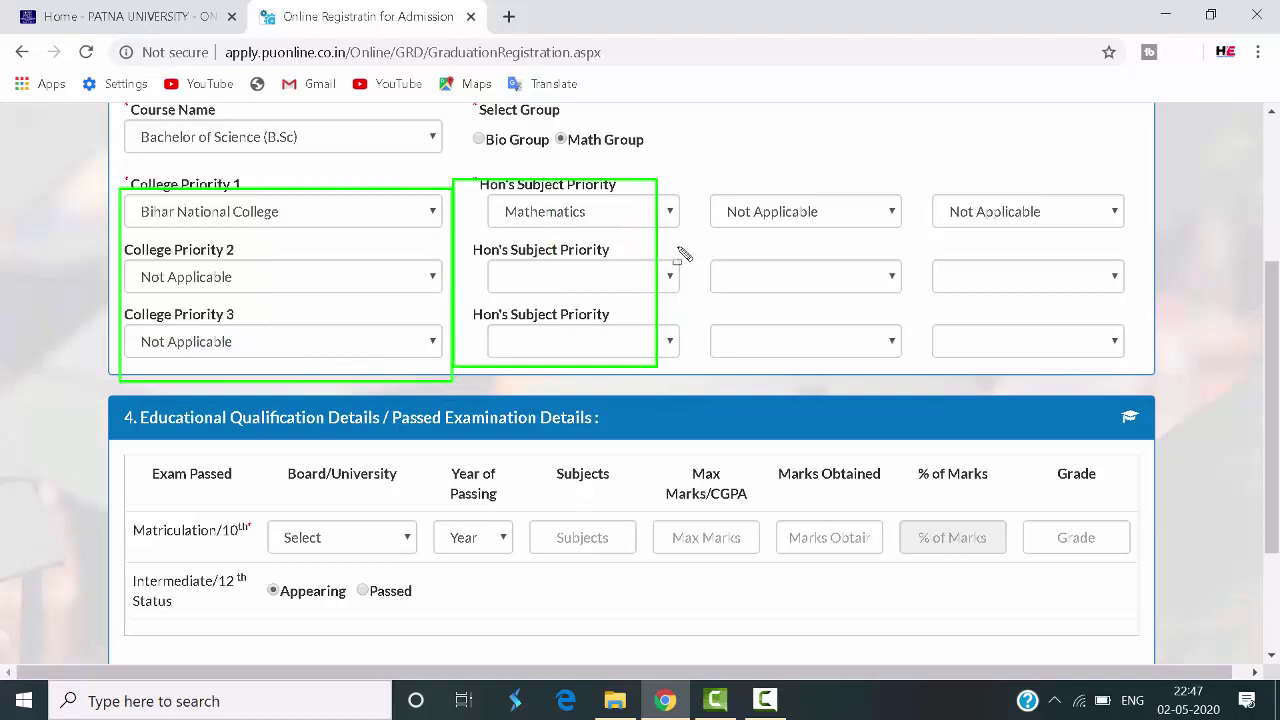
mouse_move(697, 180)
left_mouse_down()
mouse_move(1163, 371)
mouse_move(1146, 372)
left_mouse_up()
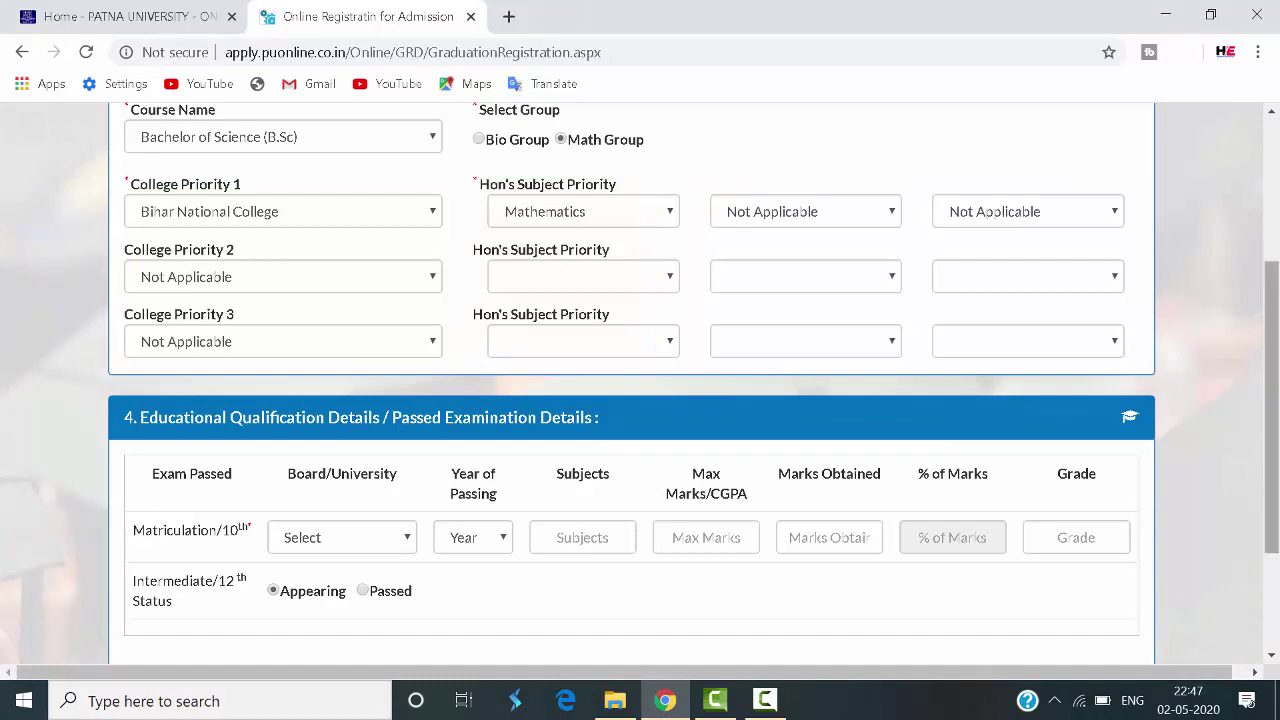
left_click_drag(1273, 420, 1277, 512)
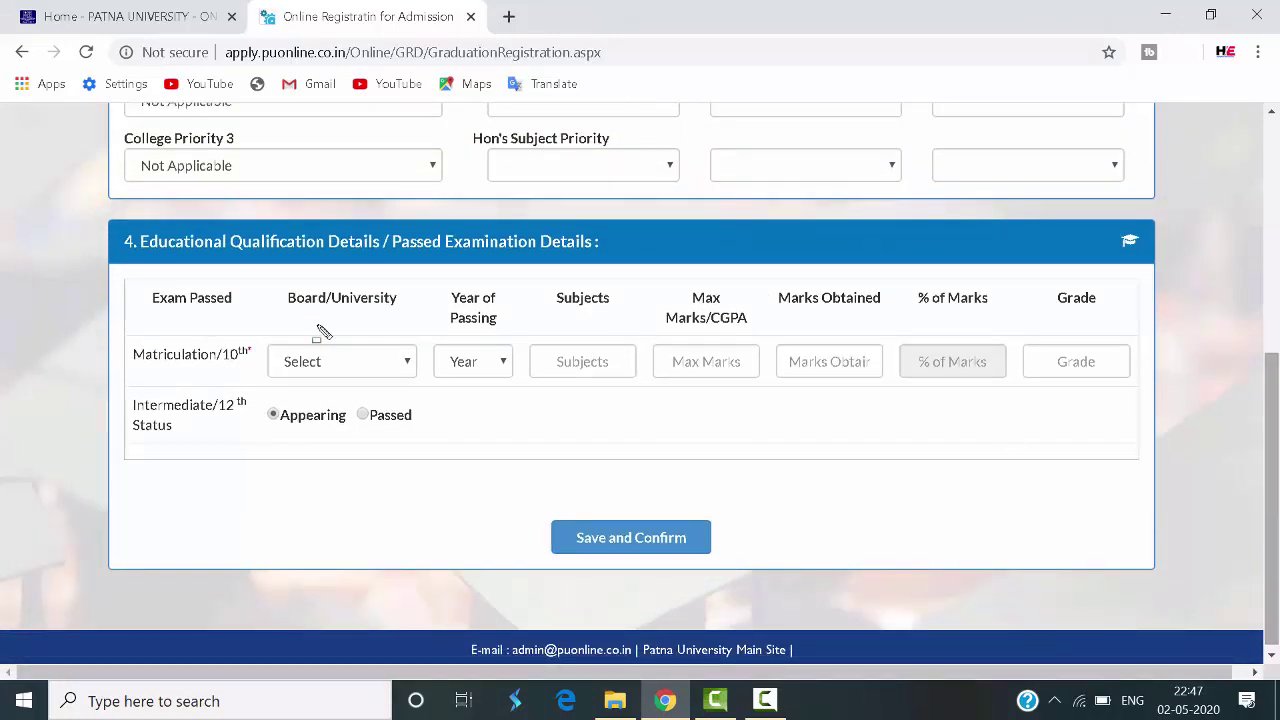
left_click_drag(272, 345, 404, 378)
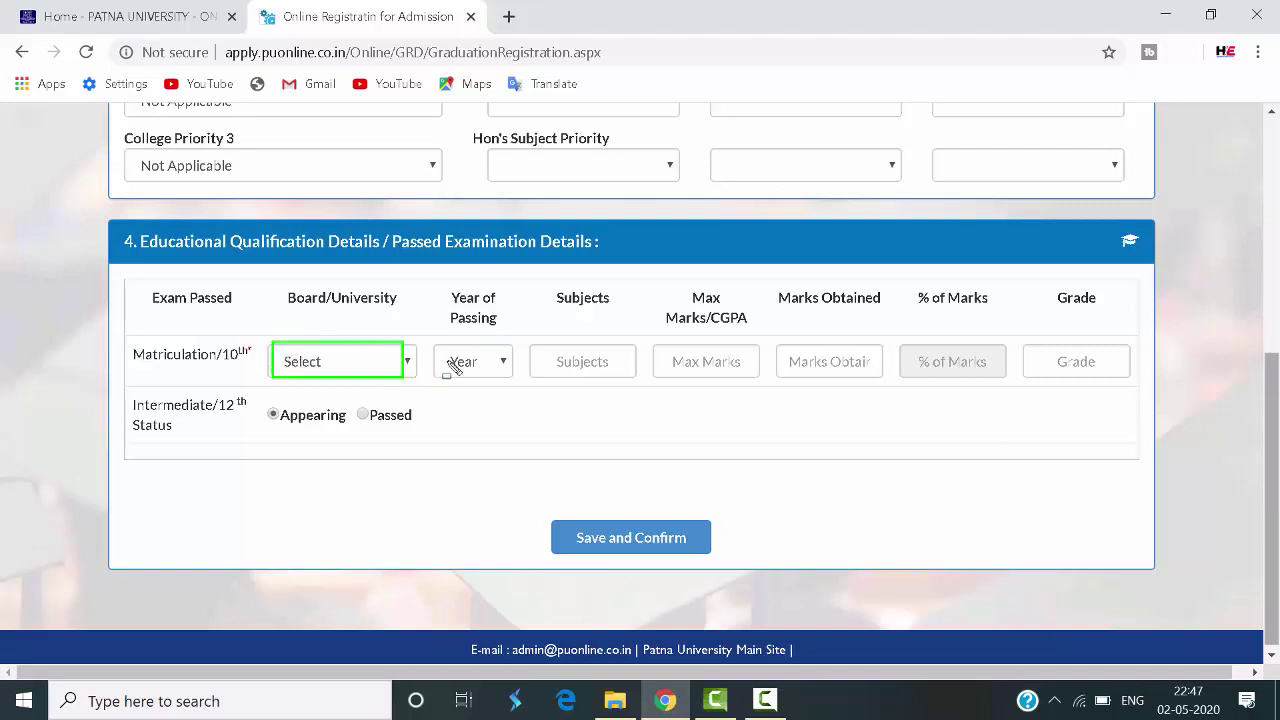
left_click_drag(500, 372, 630, 383)
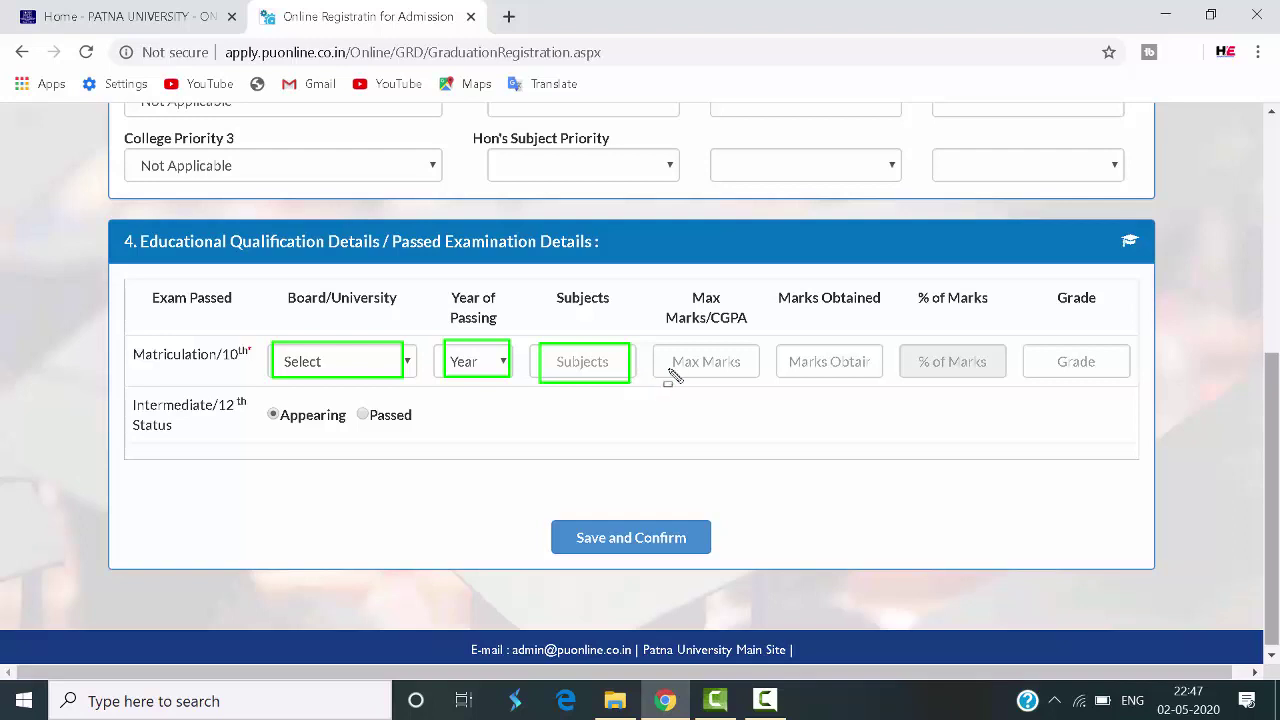
mouse_move(655, 350)
left_mouse_down()
mouse_move(757, 378)
mouse_move(874, 381)
left_mouse_up()
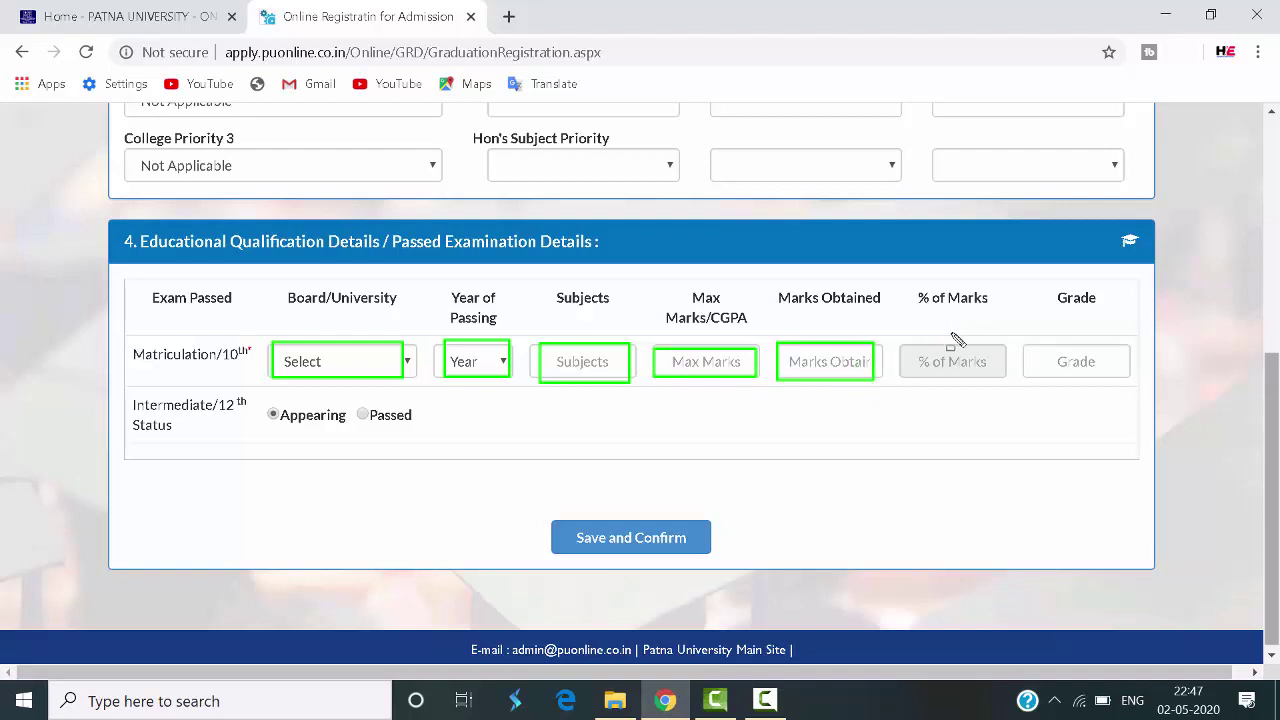
left_click_drag(911, 346, 990, 385)
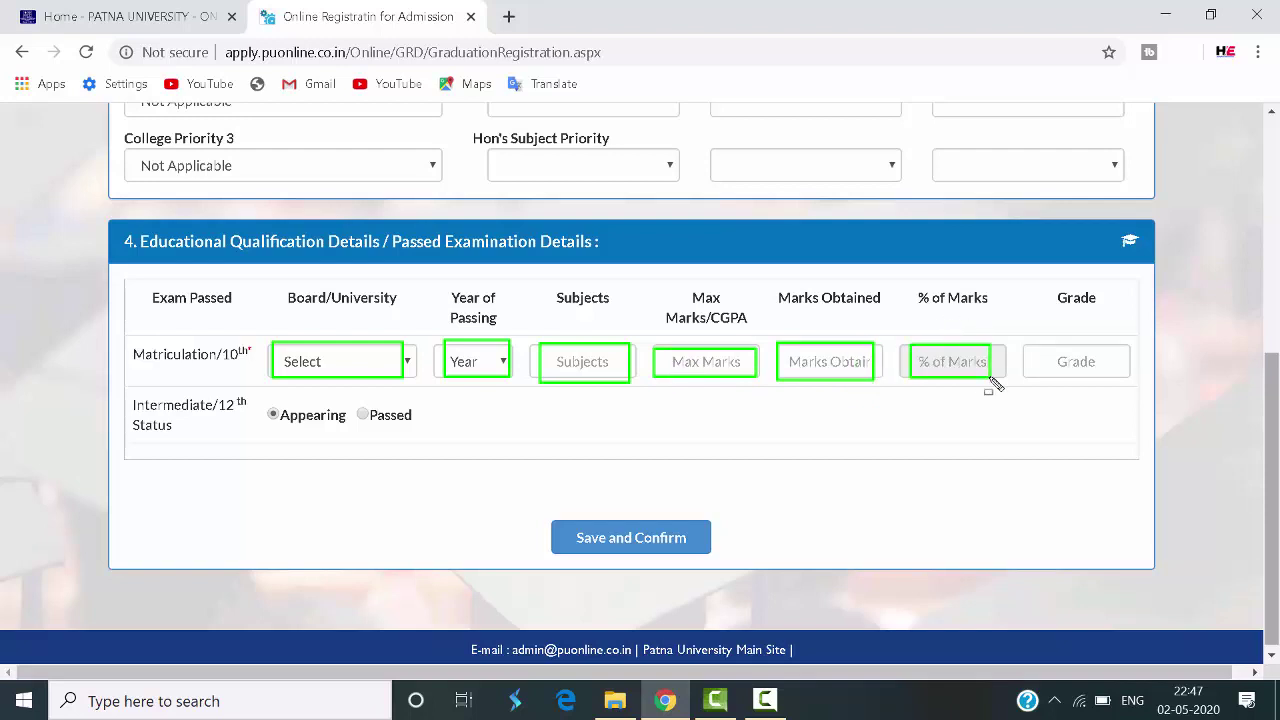
left_click_drag(1038, 346, 1132, 385)
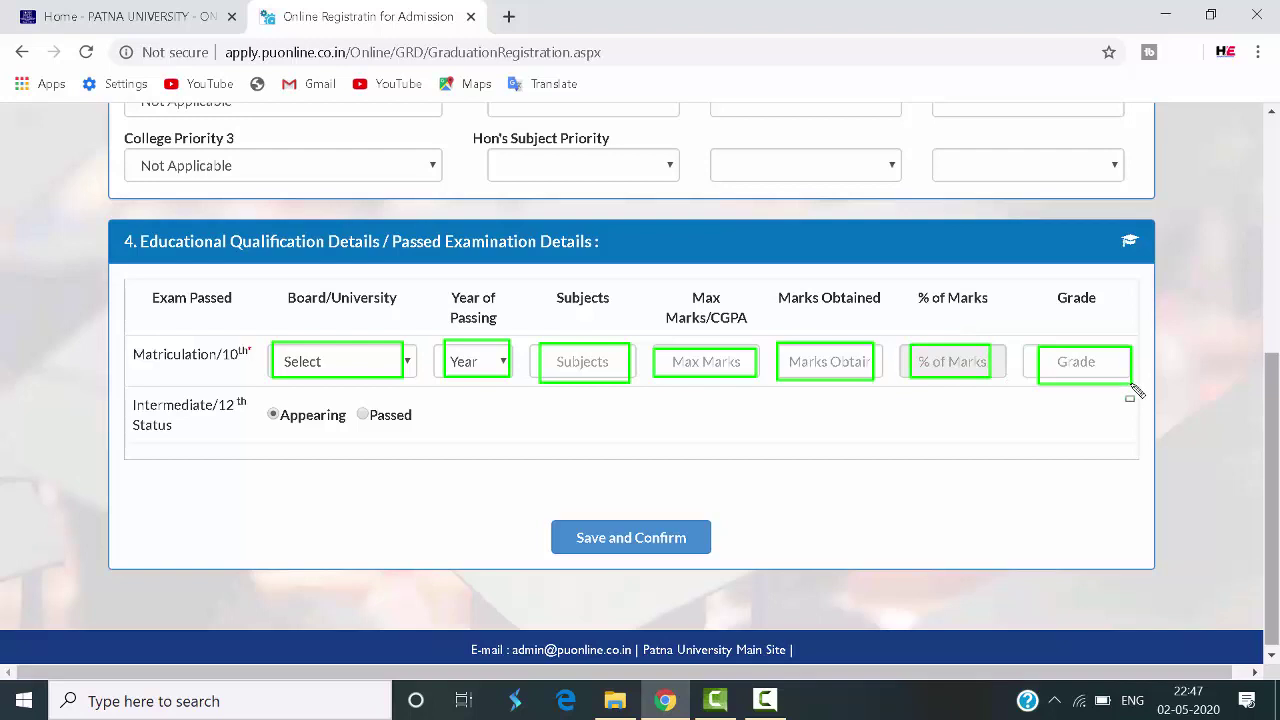
left_click_drag(124, 393, 249, 449)
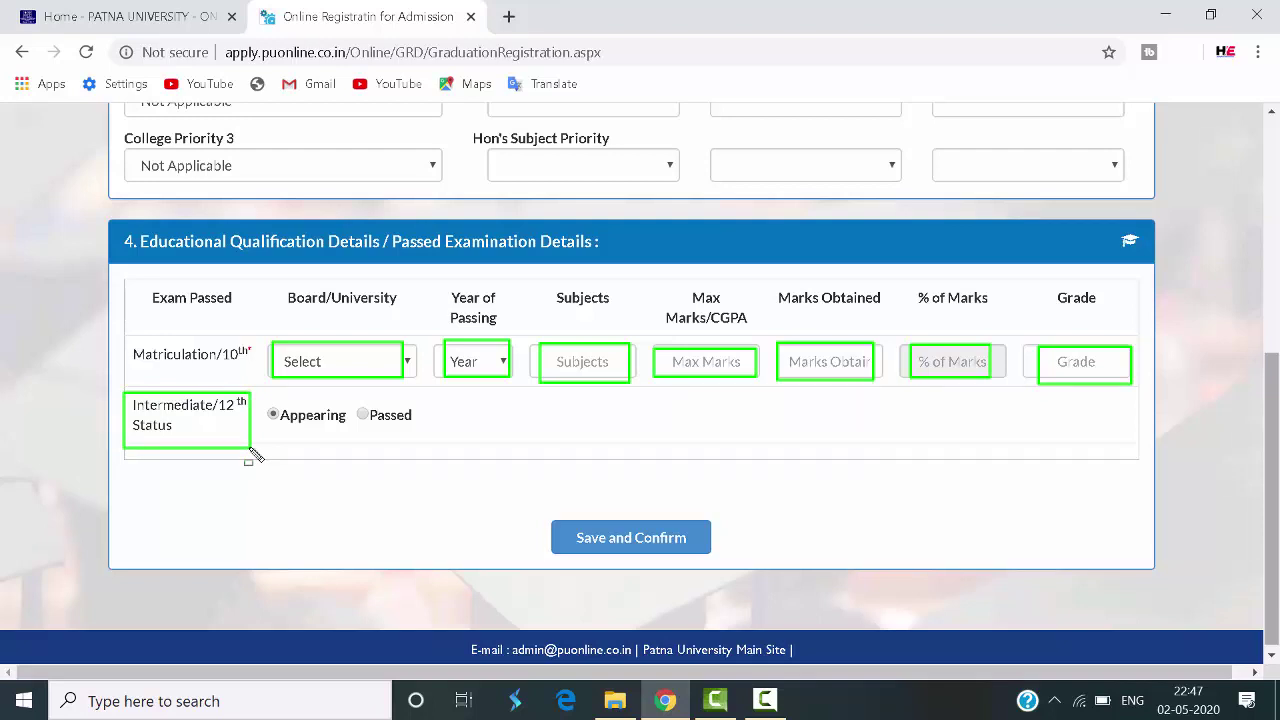
key("Escape")
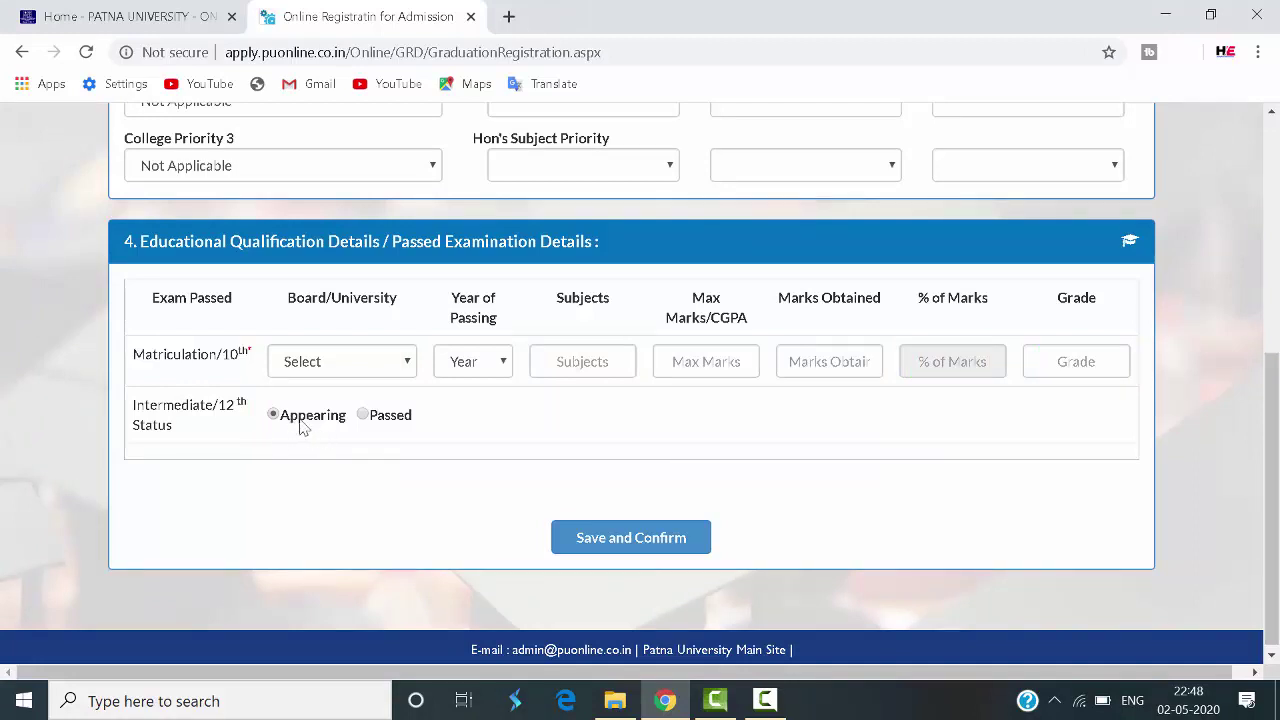
Step: Set the Intermediate/12th status to Passed in the educational qualification details
left_click(363, 415)
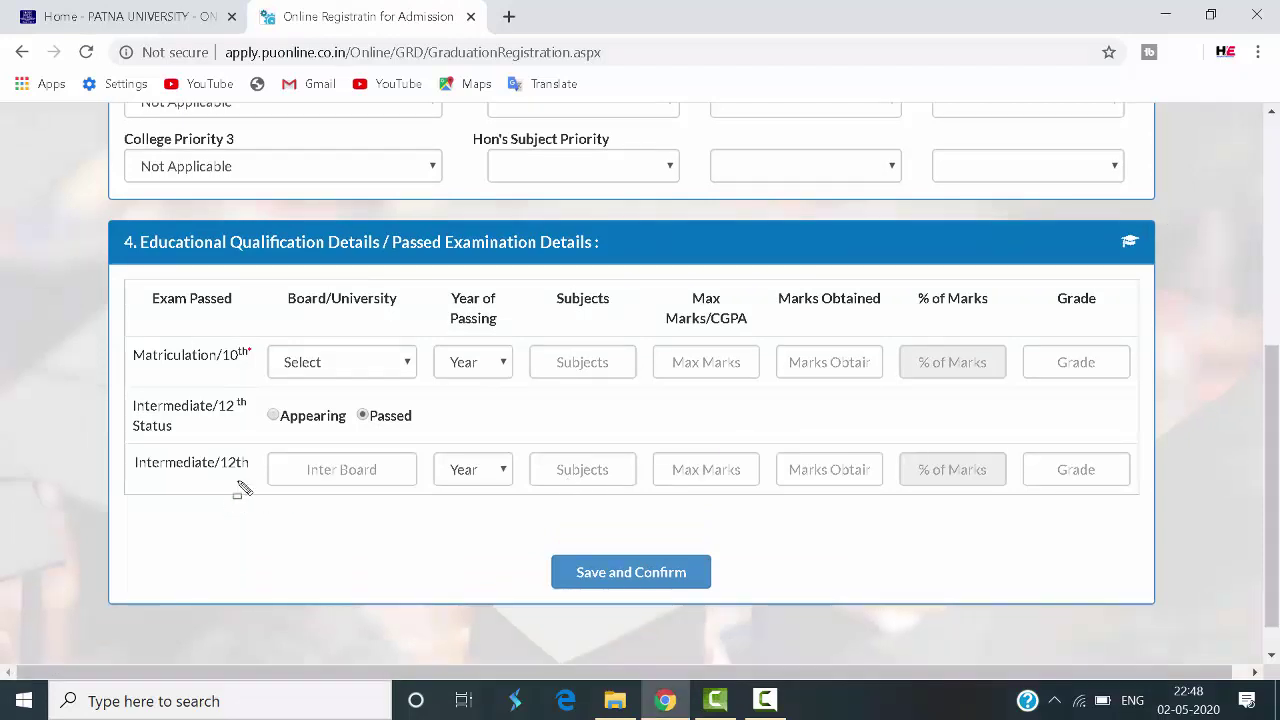
left_click(272, 466)
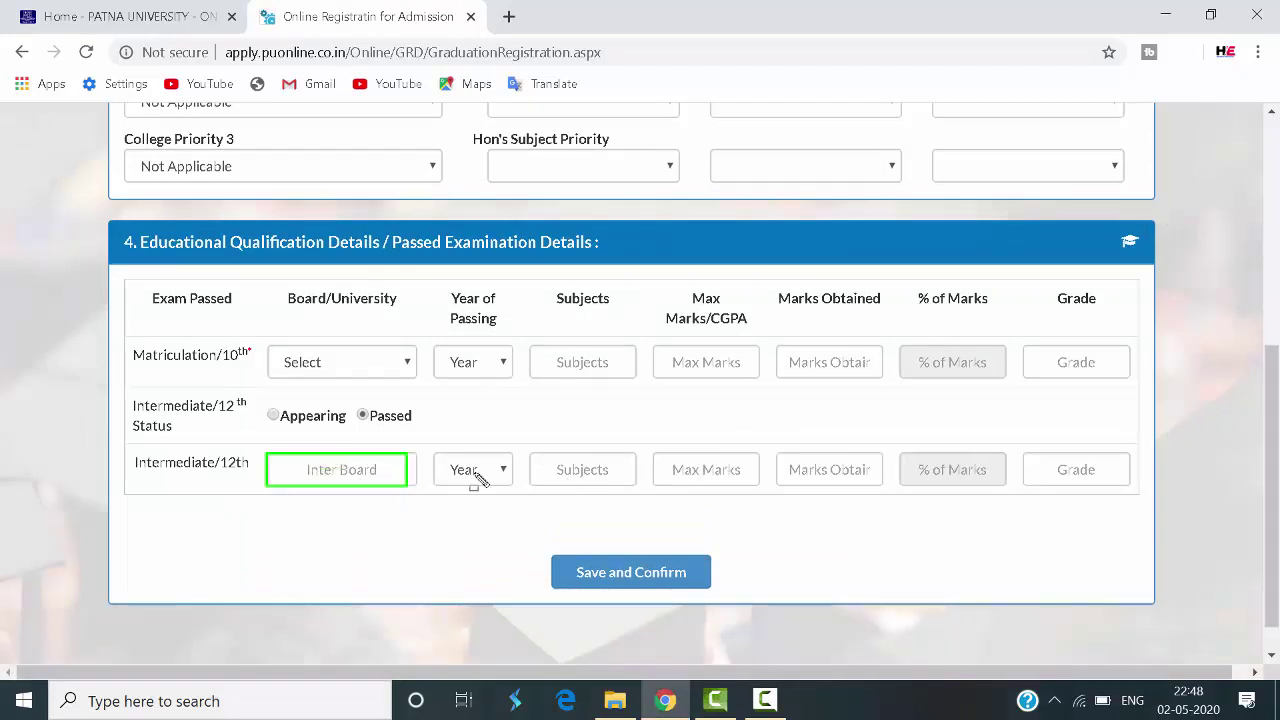
key("Tab")
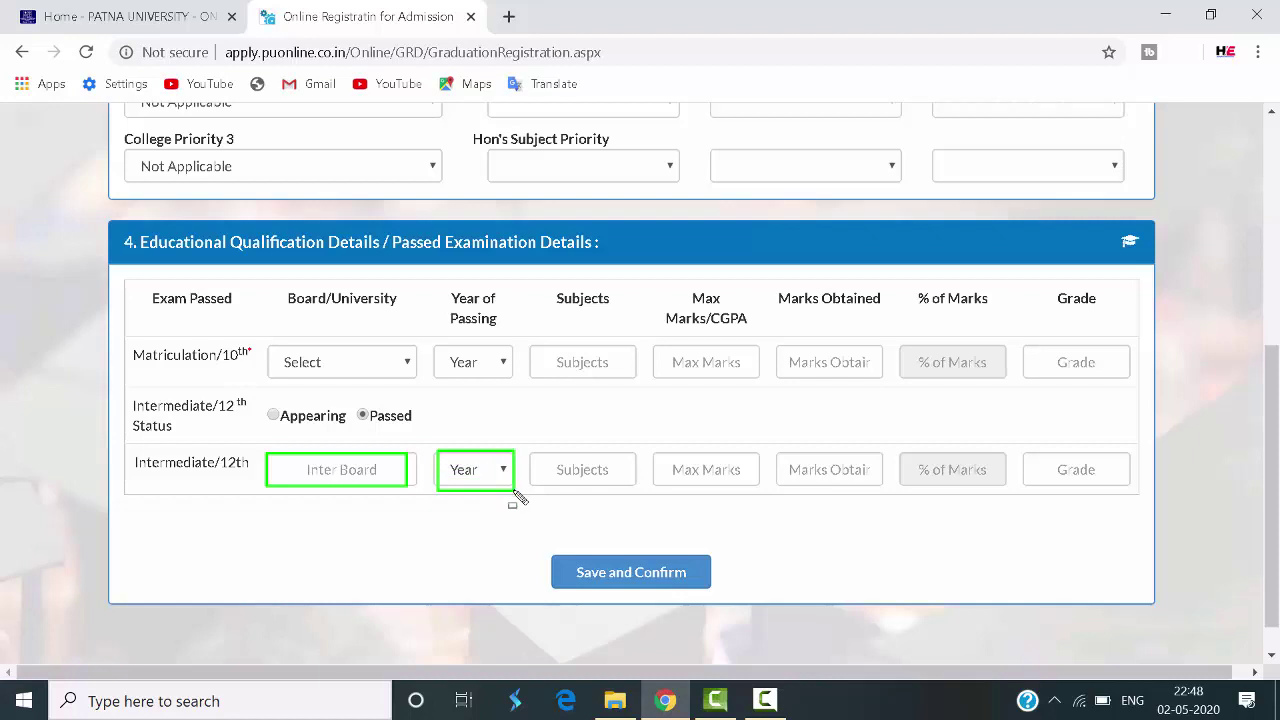
key("Tab")
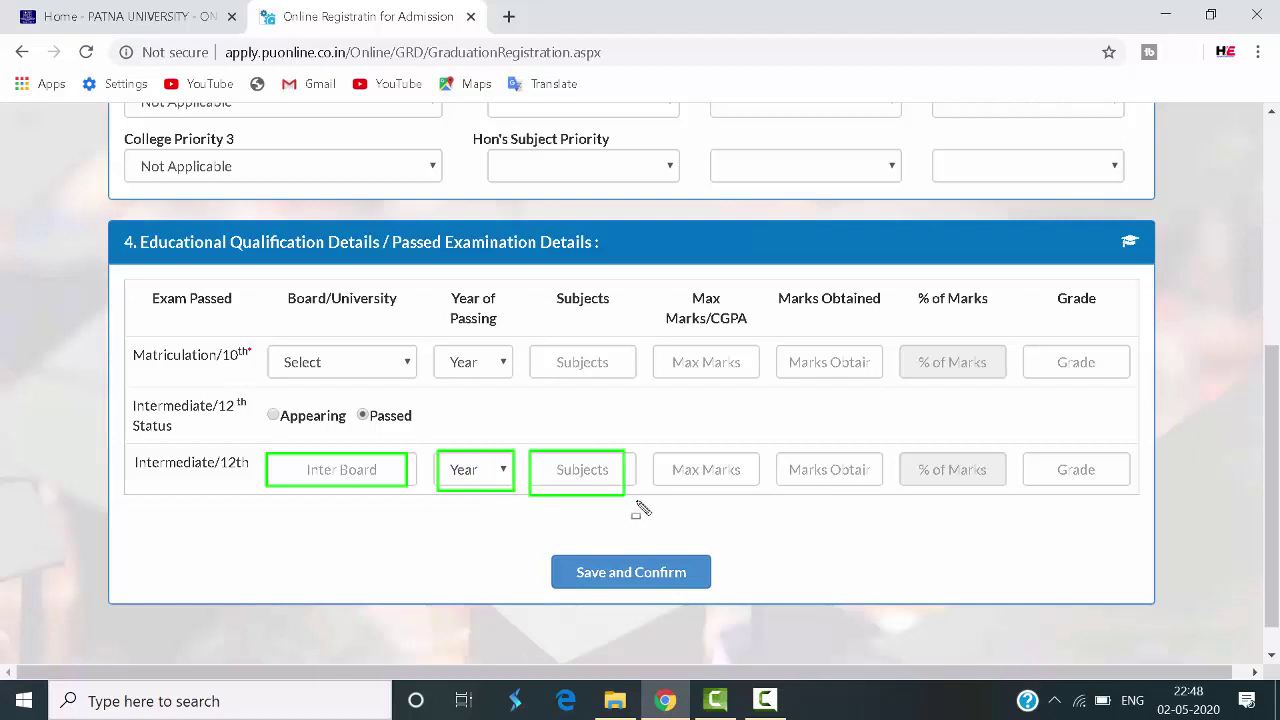
left_click_drag(641, 509, 645, 507)
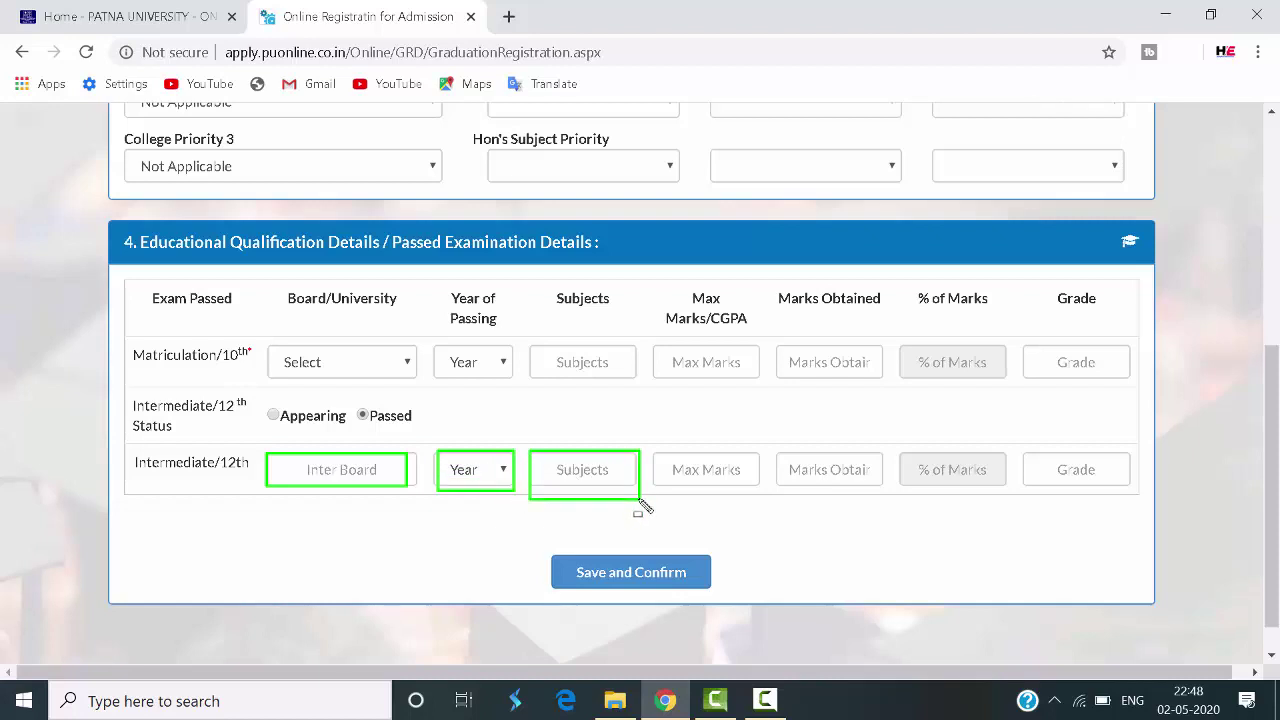
left_click_drag(666, 457, 746, 498)
left_click_drag(783, 450, 877, 492)
left_click_drag(907, 449, 1000, 497)
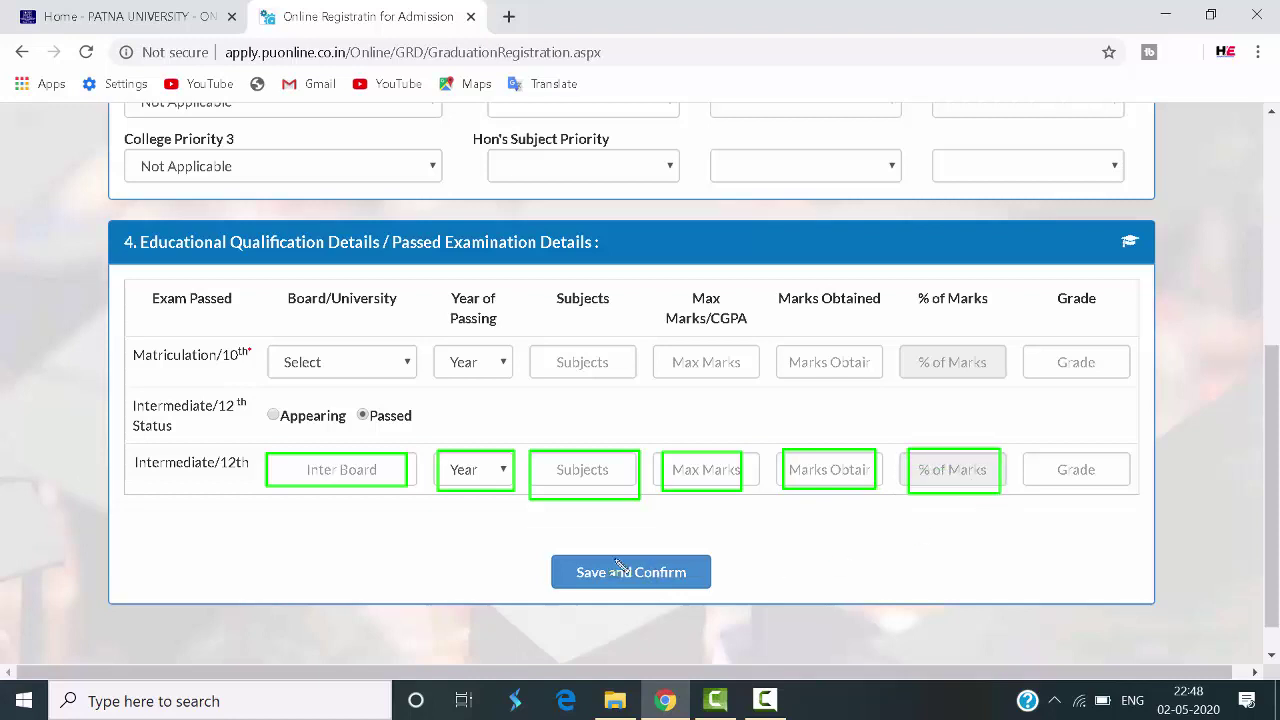
left_click_drag(555, 545, 779, 616)
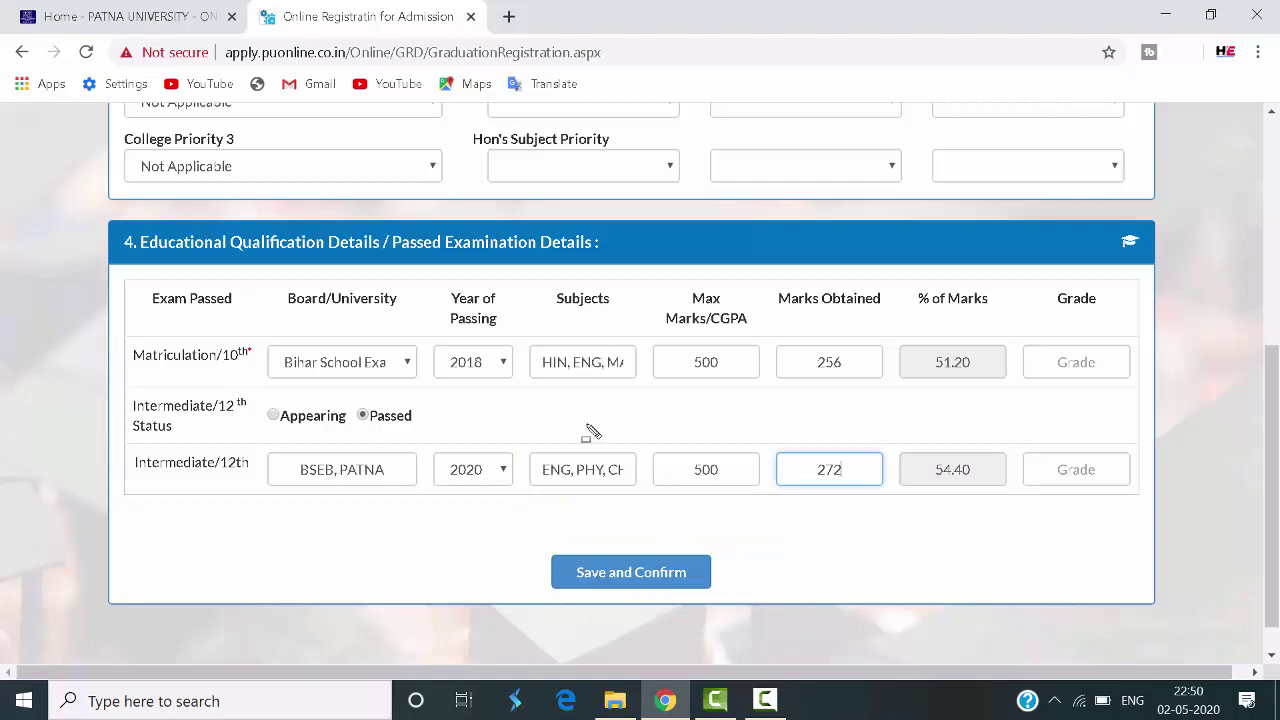
left_click_drag(537, 455, 636, 488)
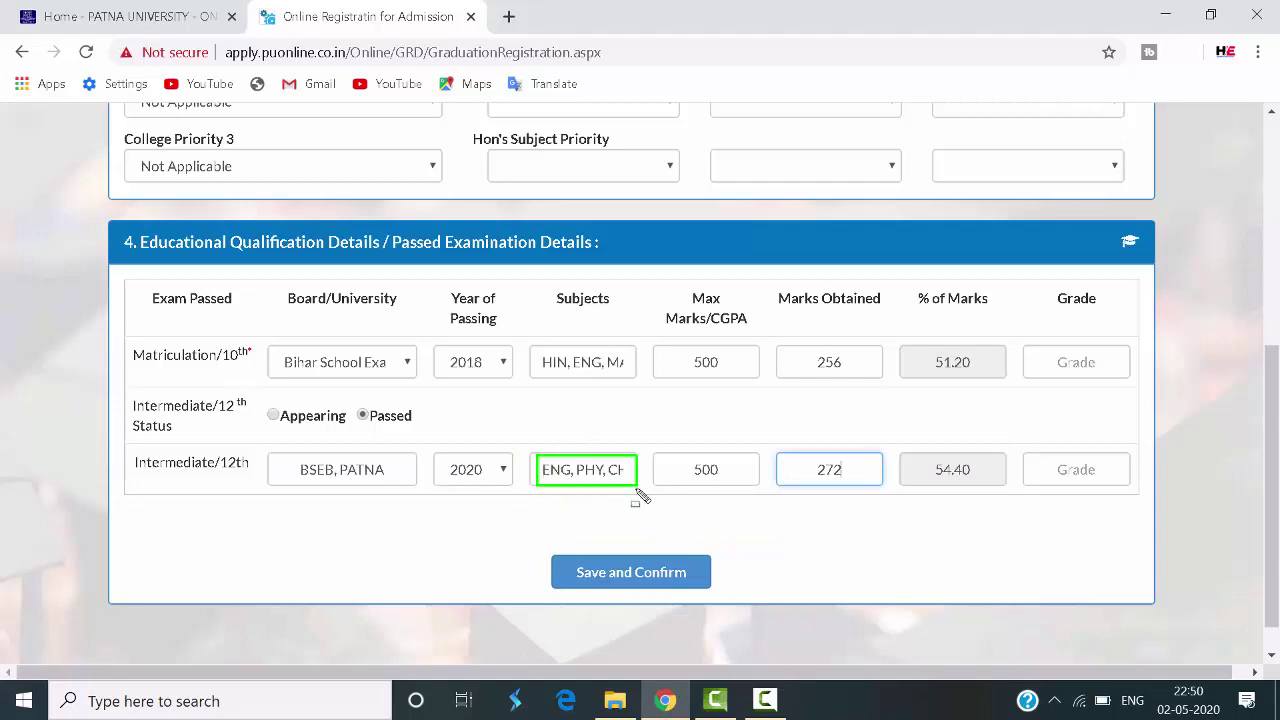
mouse_move(566, 546)
left_mouse_down()
mouse_move(688, 597)
mouse_move(733, 600)
mouse_move(722, 597)
left_mouse_up()
Step: Save the course and educational qualification details and confirm that the information is correct
left_click(665, 590)
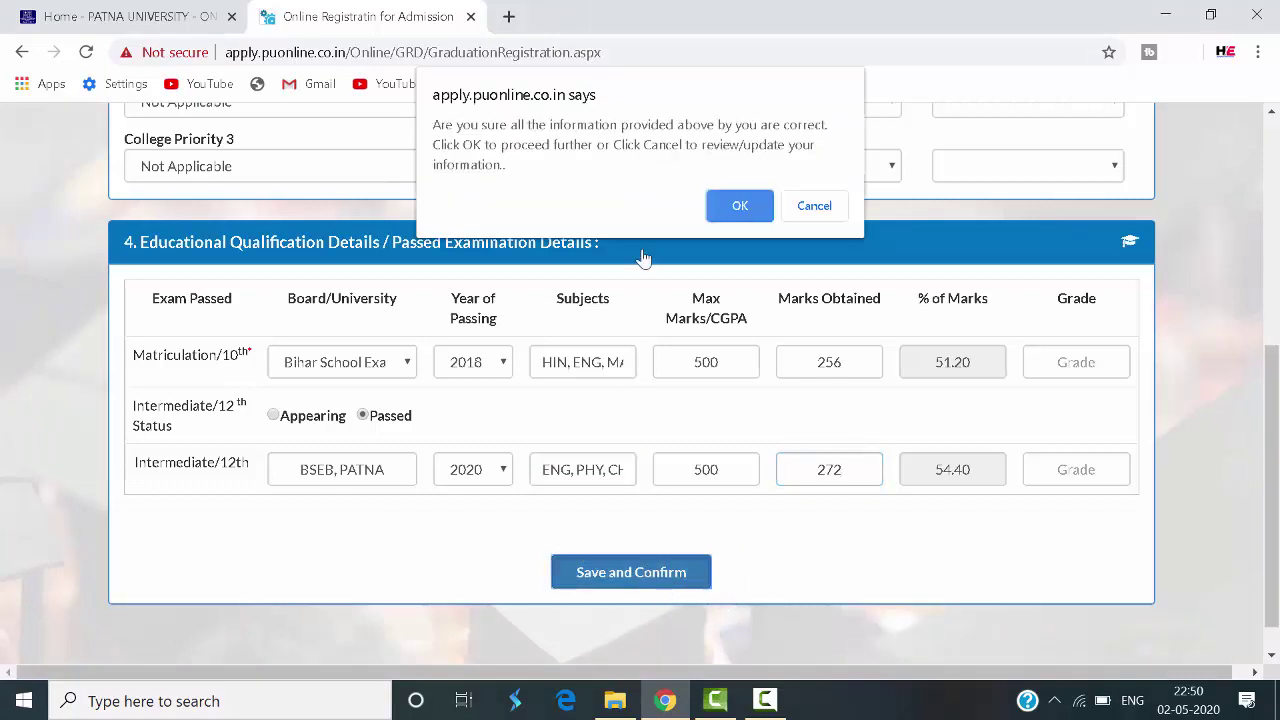
left_click(739, 207)
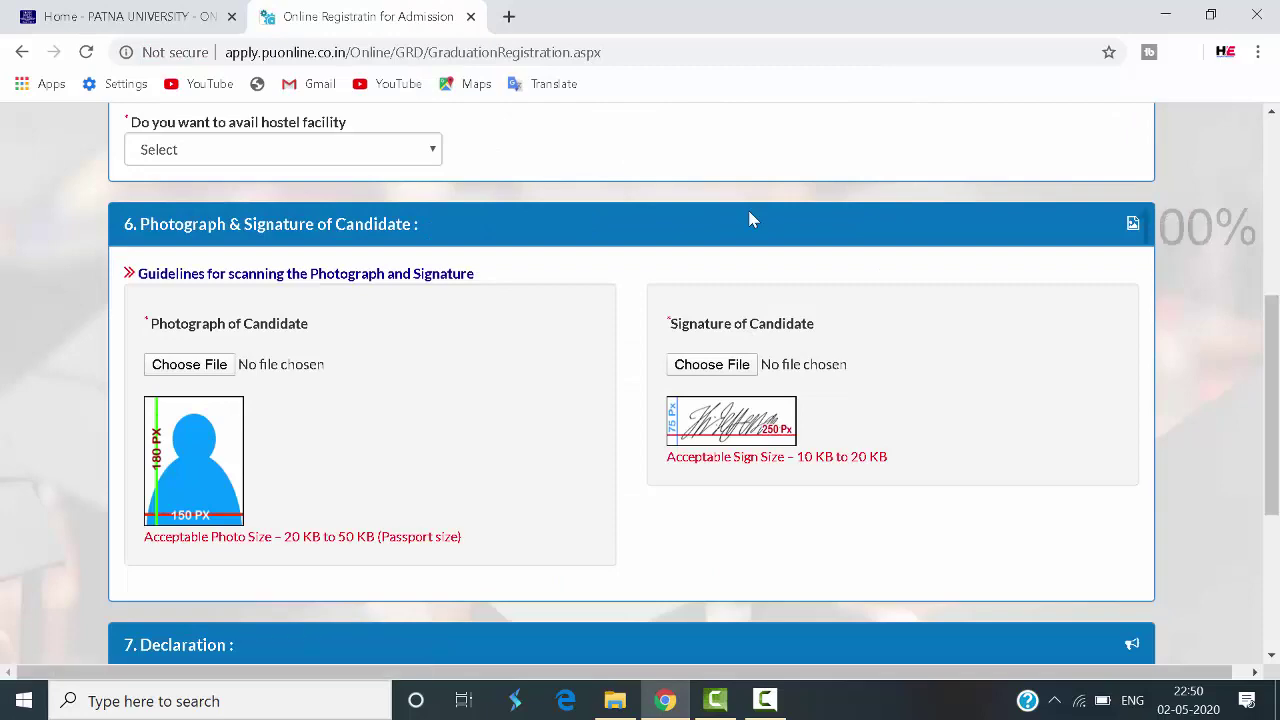
left_click_drag(1274, 354, 1274, 235)
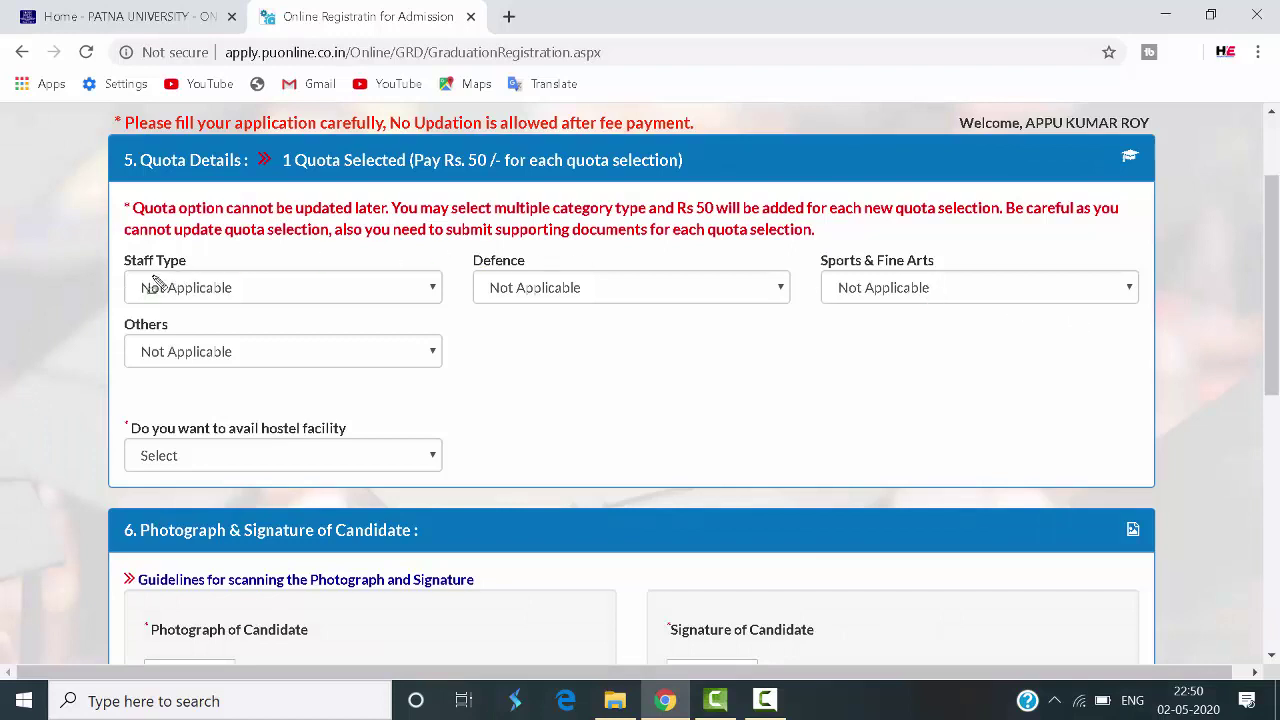
Step: Keep the Staff Type and Others quotas as Not Applicable and set the hostel facility choice to No
mouse_move(120, 270)
left_mouse_down()
mouse_move(377, 325)
mouse_move(381, 310)
left_mouse_up()
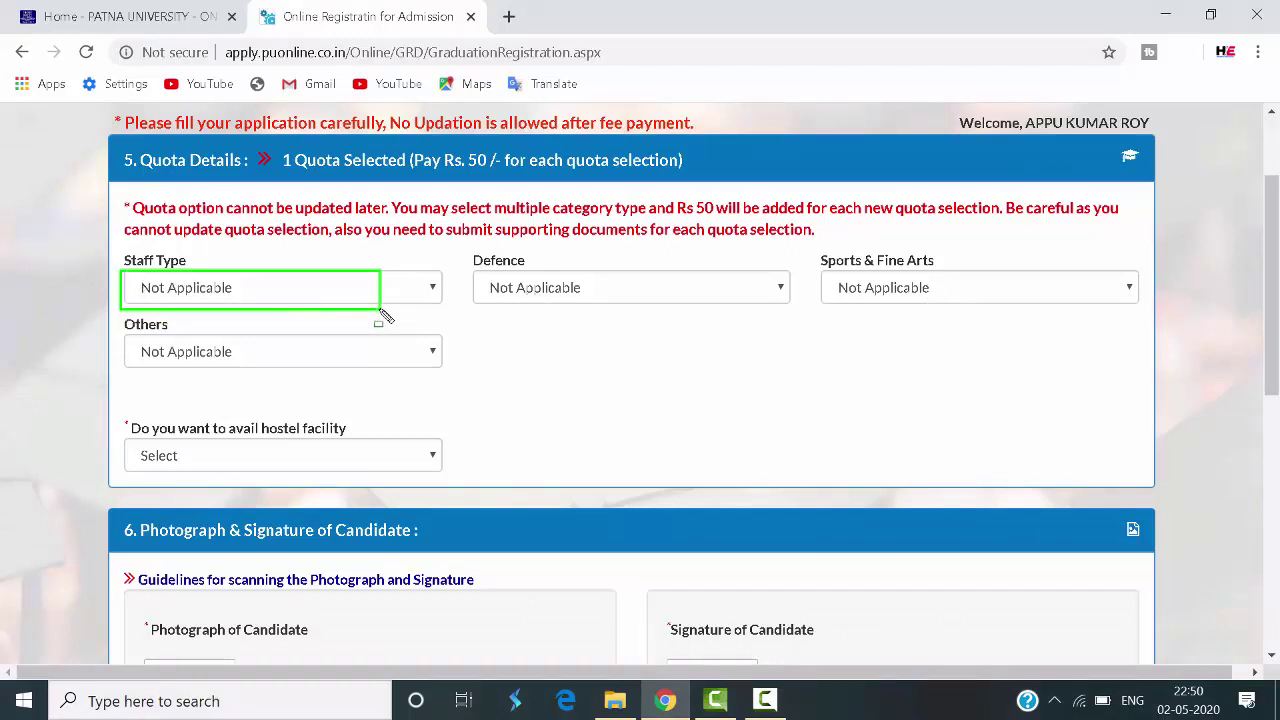
left_click(375, 288)
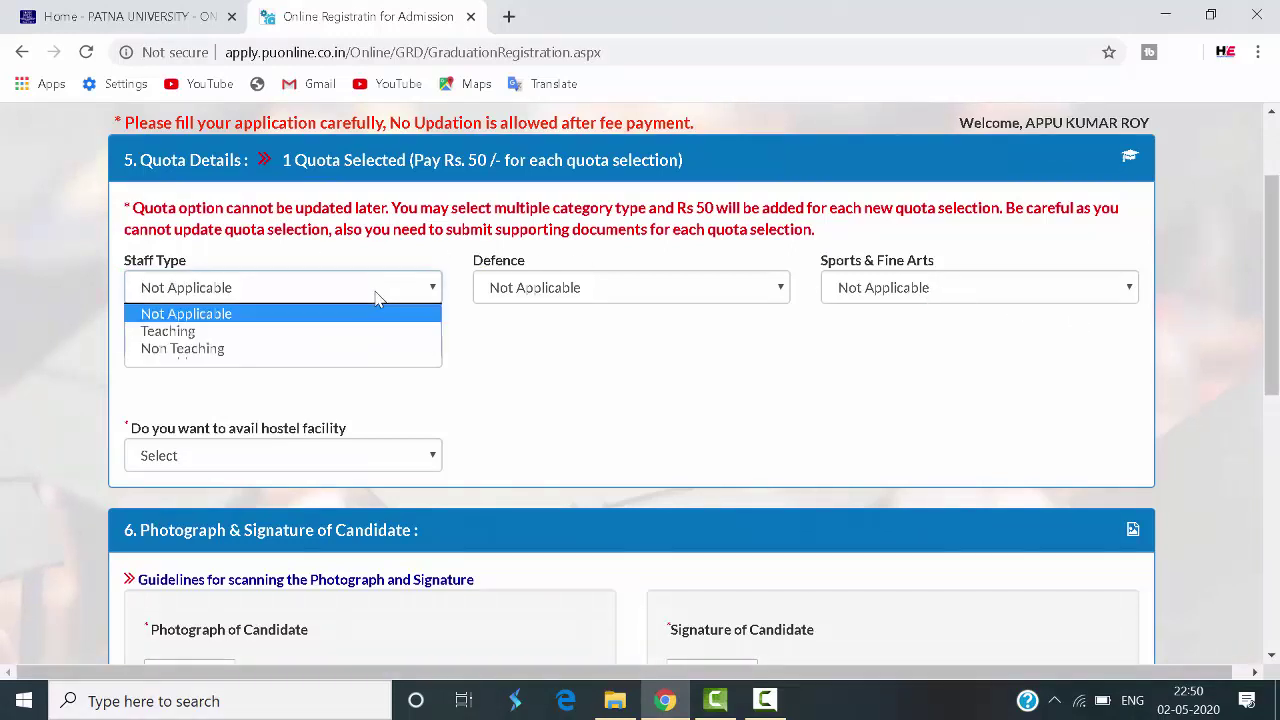
left_click(377, 297)
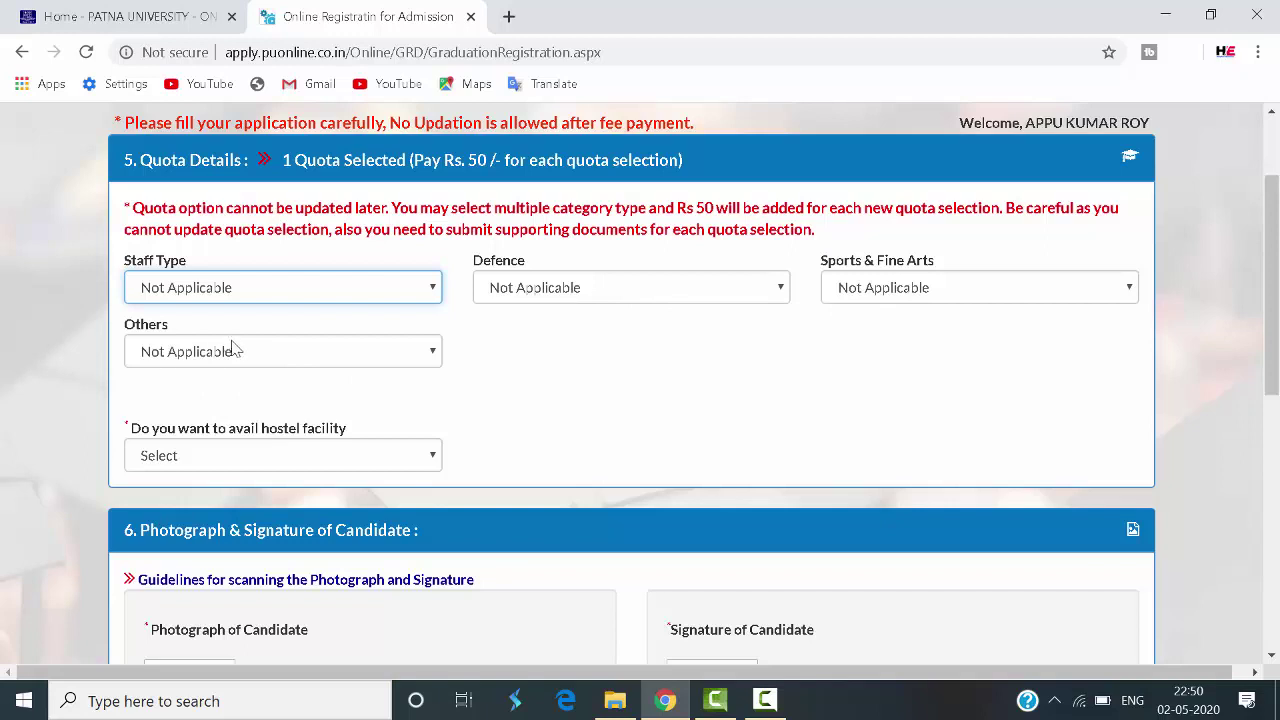
left_click(215, 366)
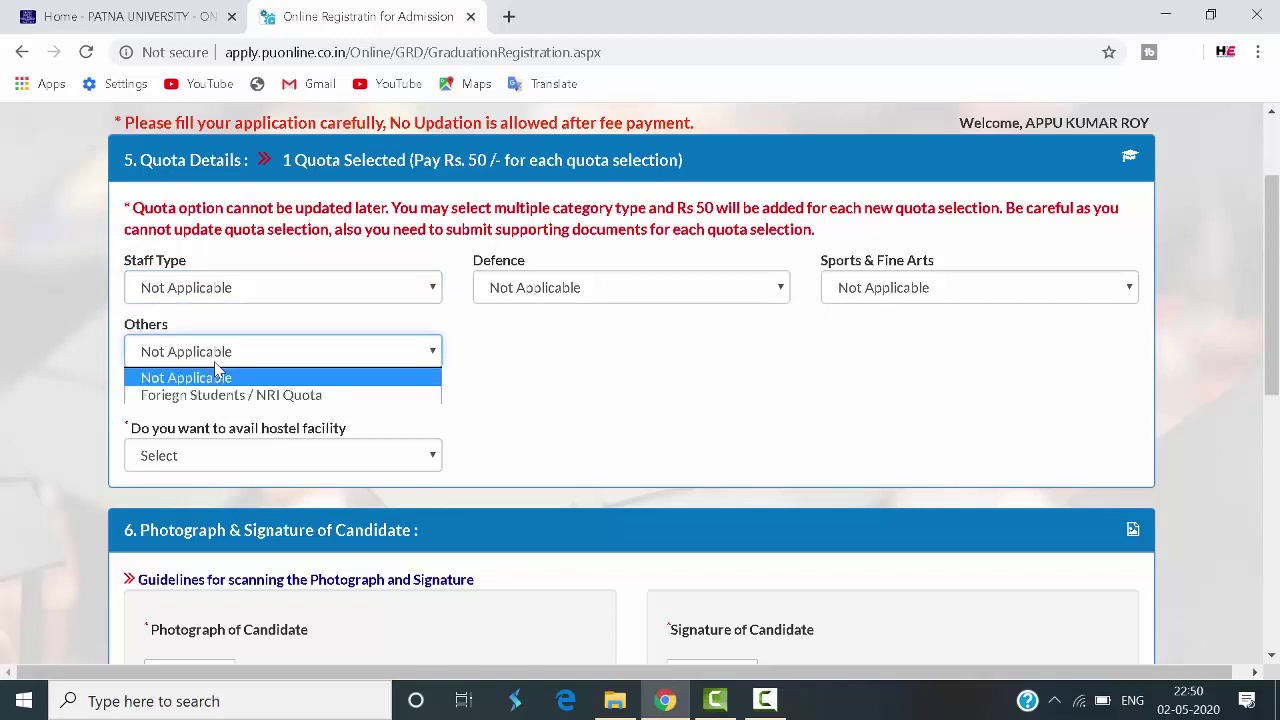
left_click(585, 393)
left_click(418, 416)
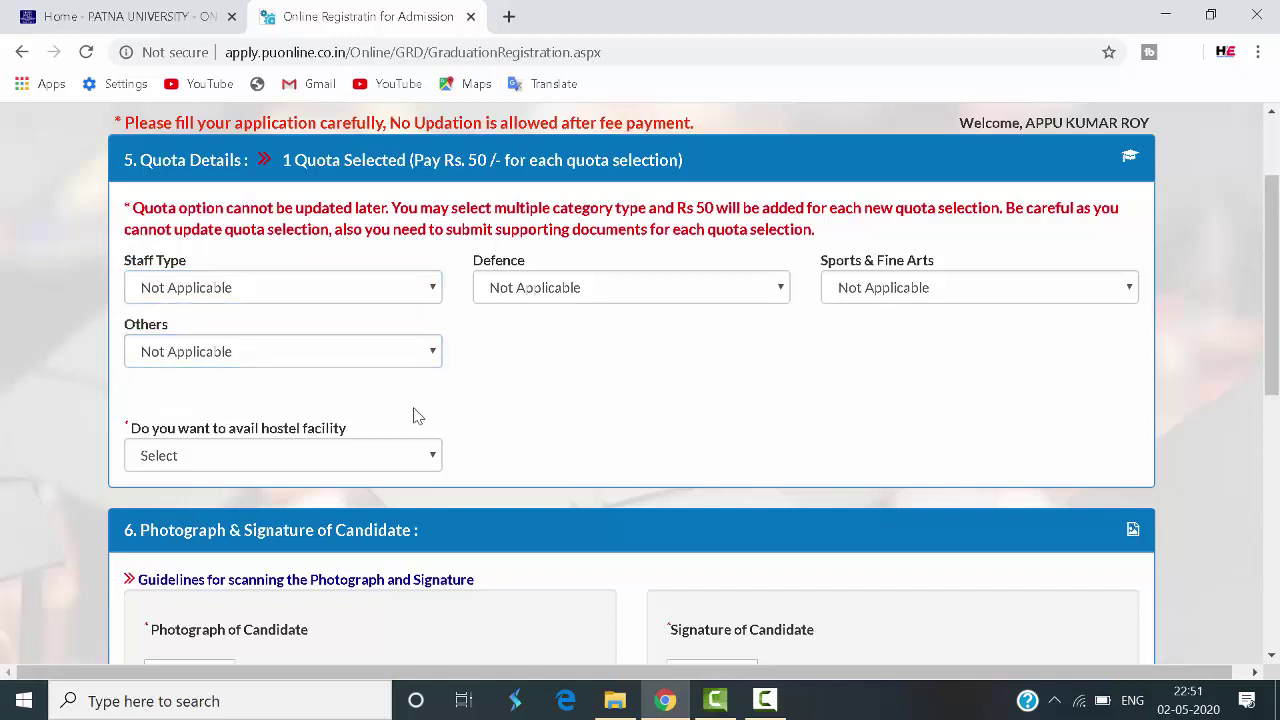
left_click(289, 460)
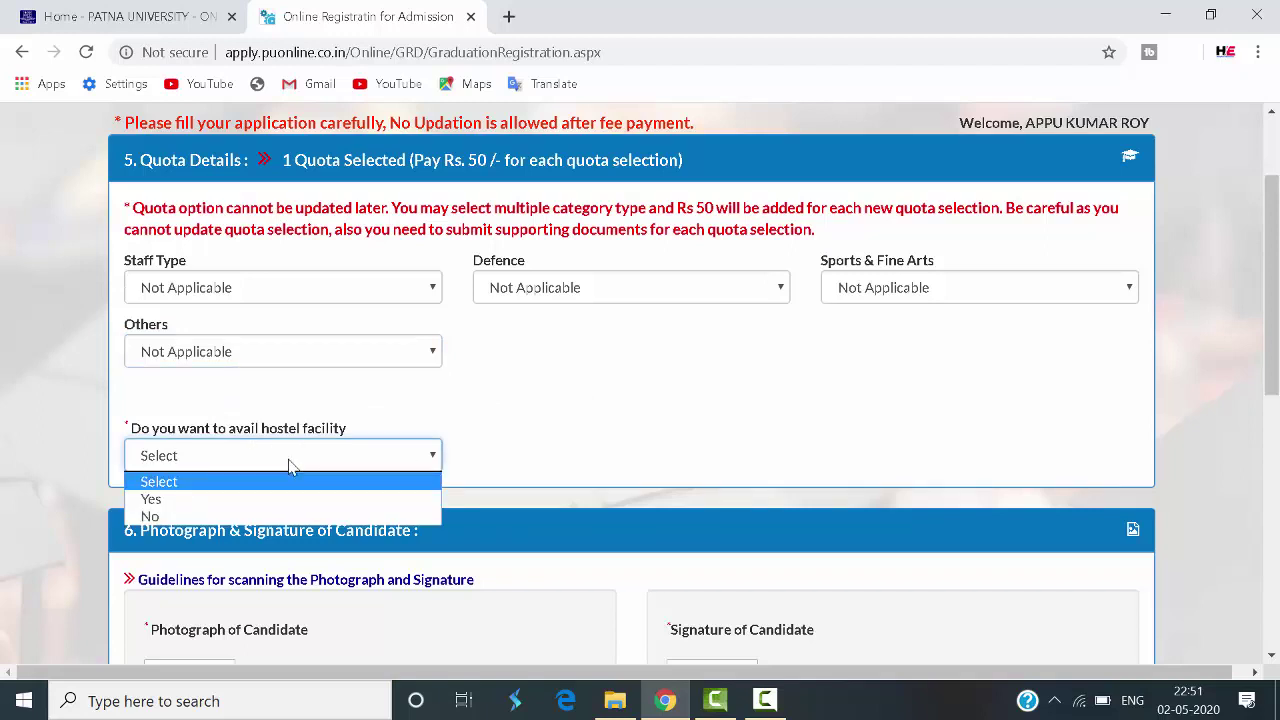
left_click(248, 518)
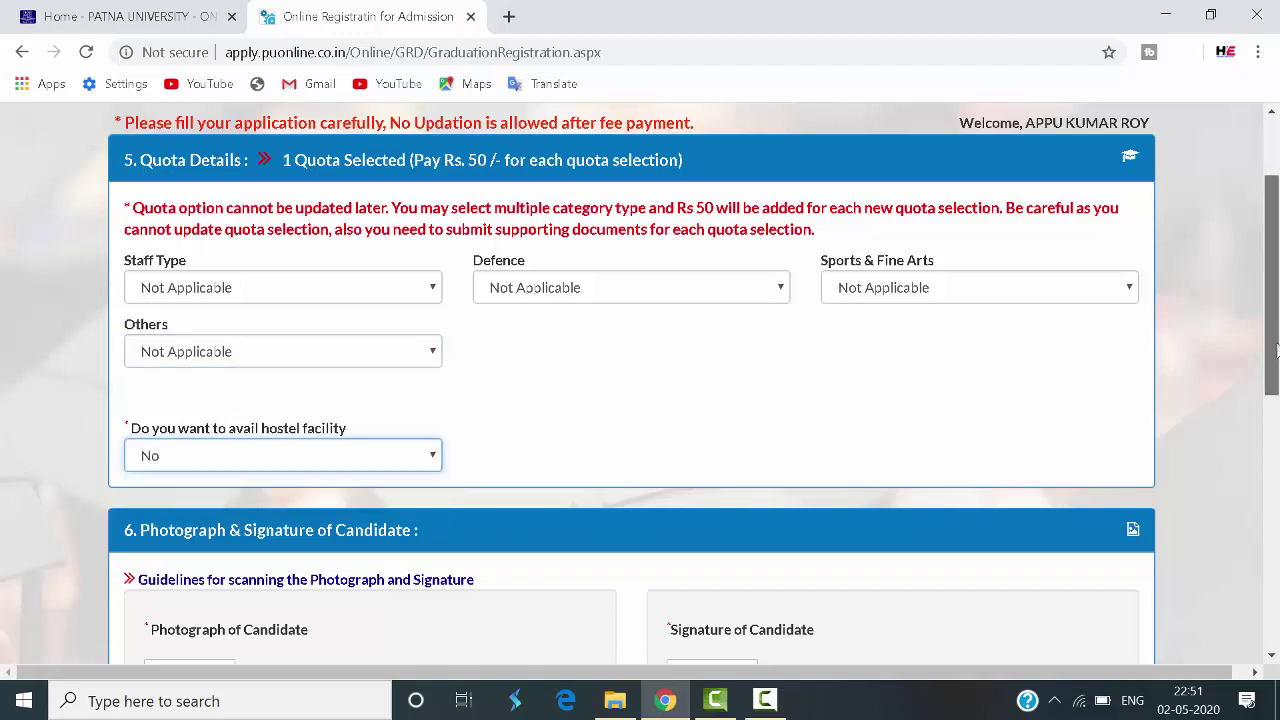
Step: Check the photograph and signature size requirements and attach the Photo image from the Appu File folder as the candidate's photograph
left_click_drag(1265, 315, 1265, 472)
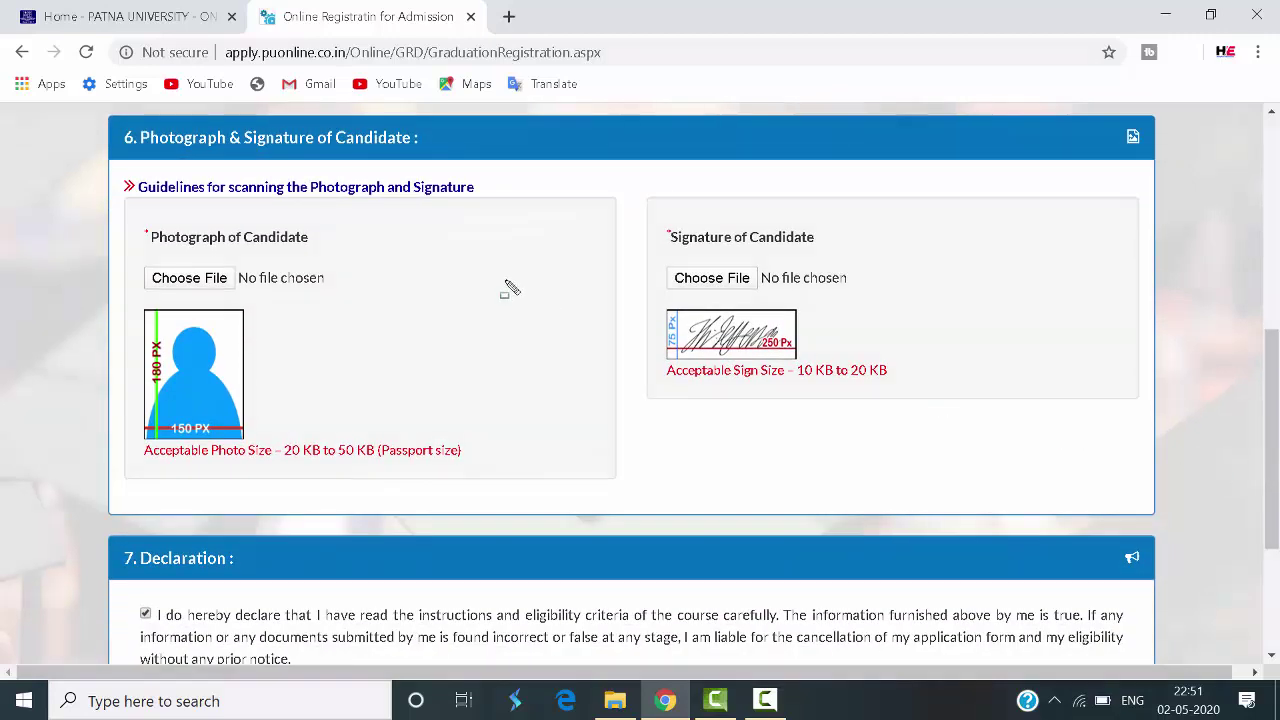
mouse_move(145, 325)
left_mouse_down()
mouse_move(170, 397)
mouse_move(243, 438)
mouse_move(488, 463)
left_mouse_up()
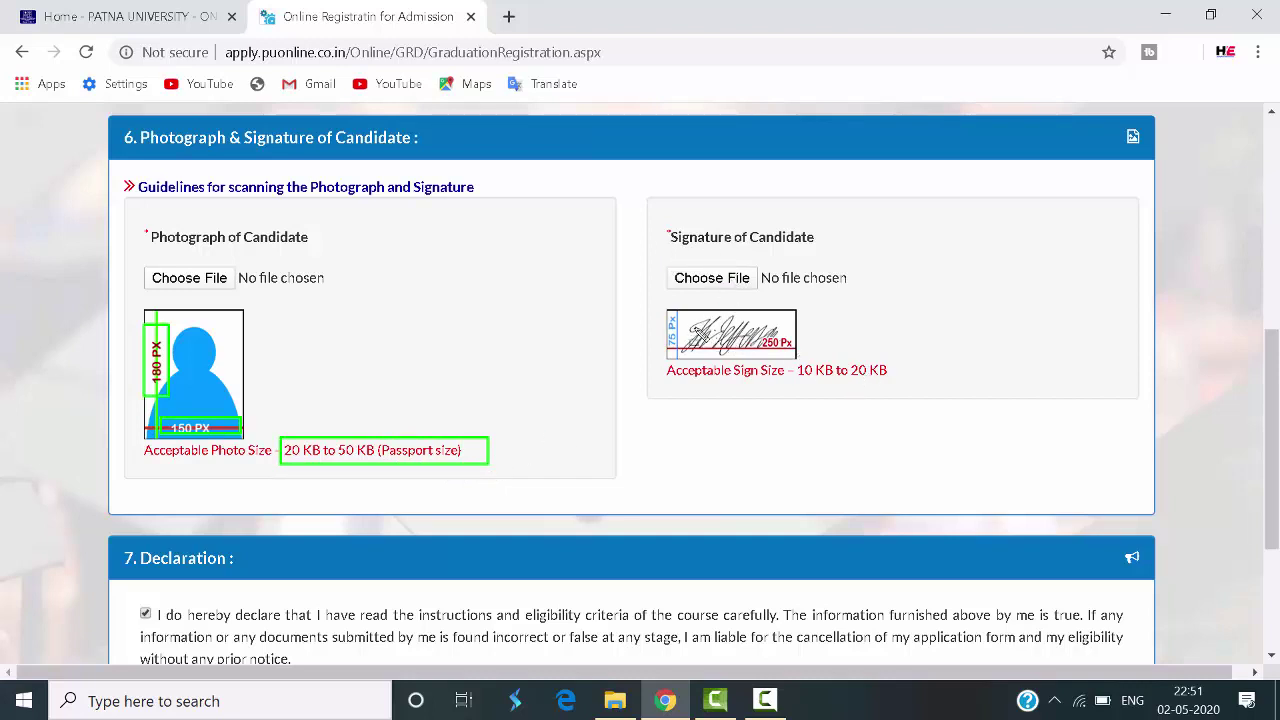
left_click_drag(658, 304, 685, 347)
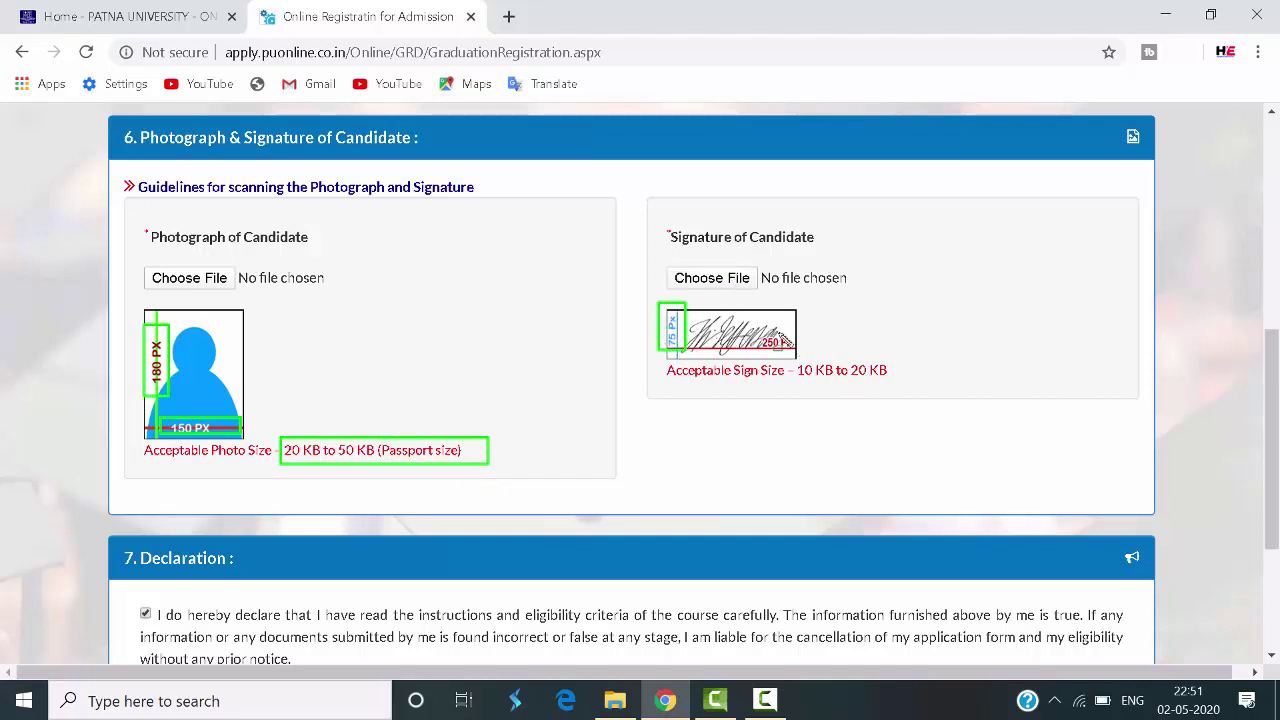
left_click_drag(758, 330, 910, 398)
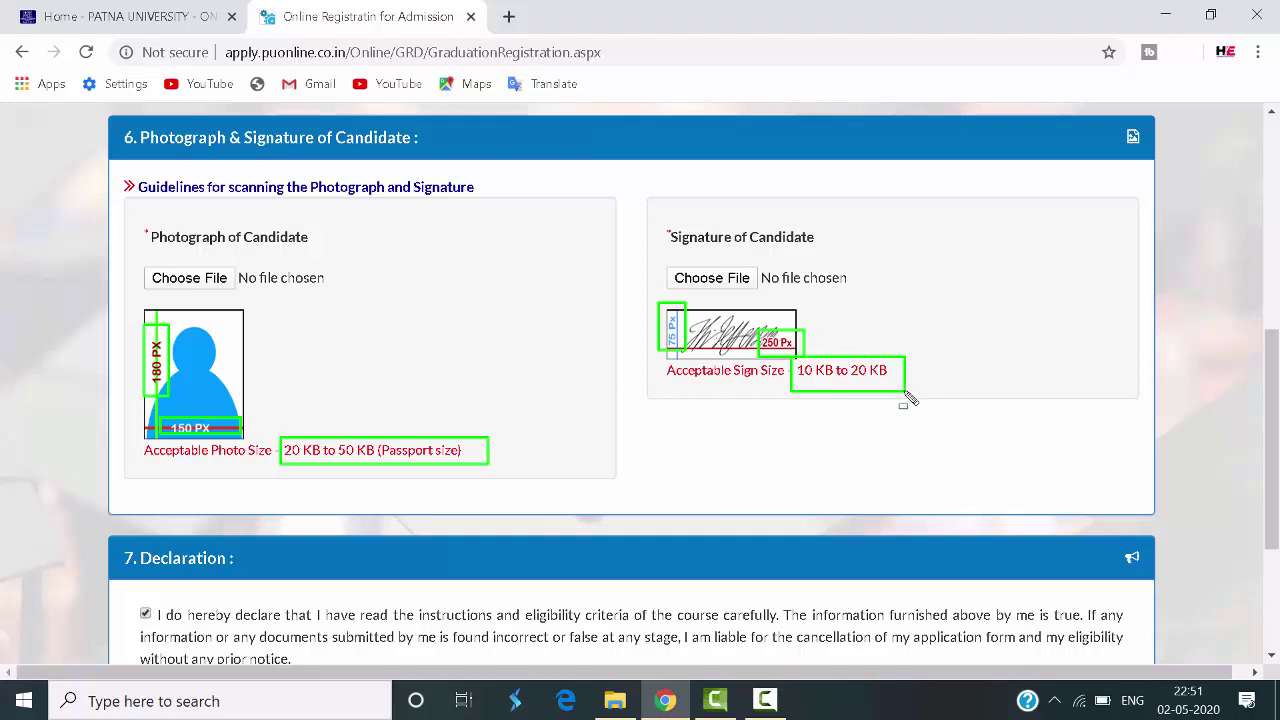
left_click(216, 289)
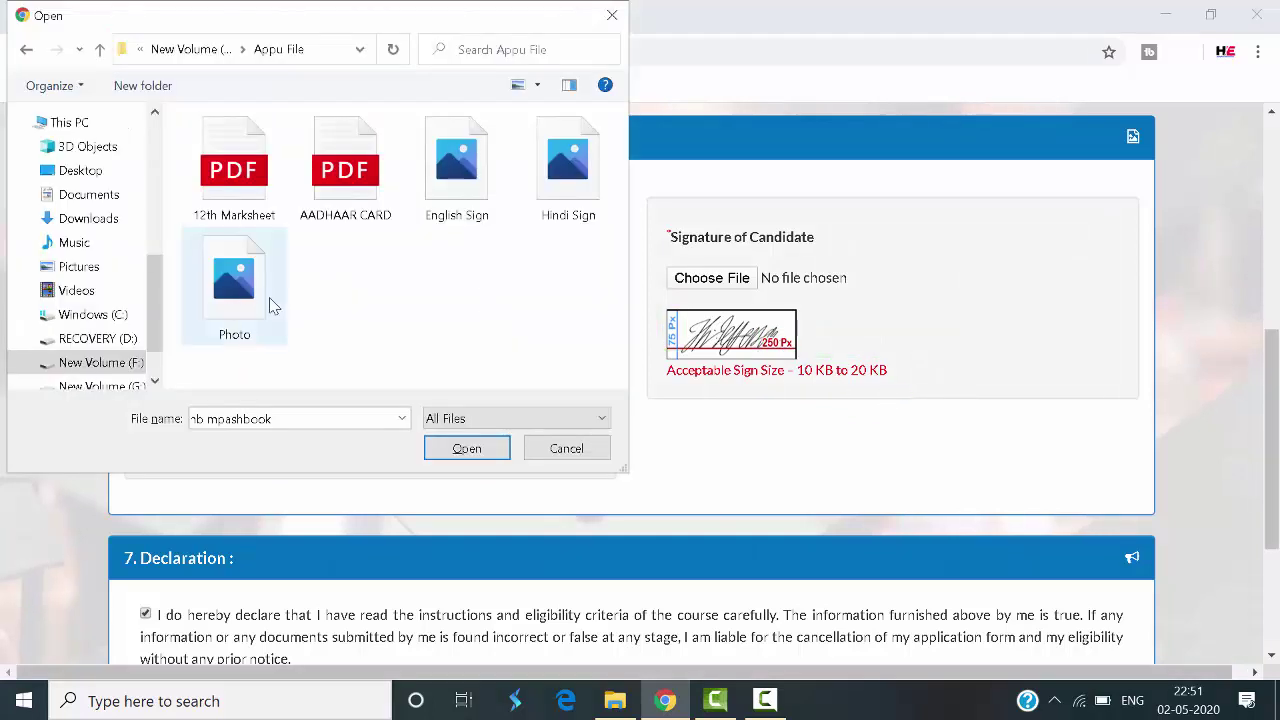
left_click(272, 305)
left_click(464, 448)
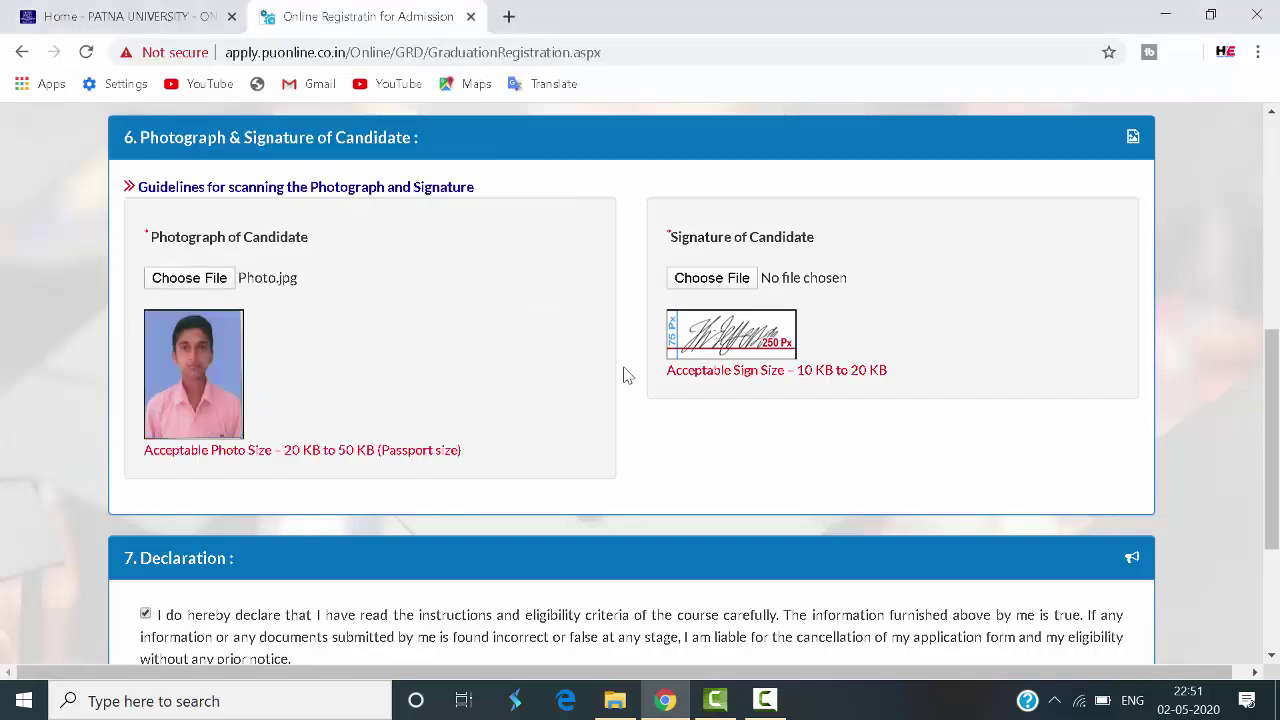
Step: Attach the English Sign image as the candidate's signature
left_click(733, 285)
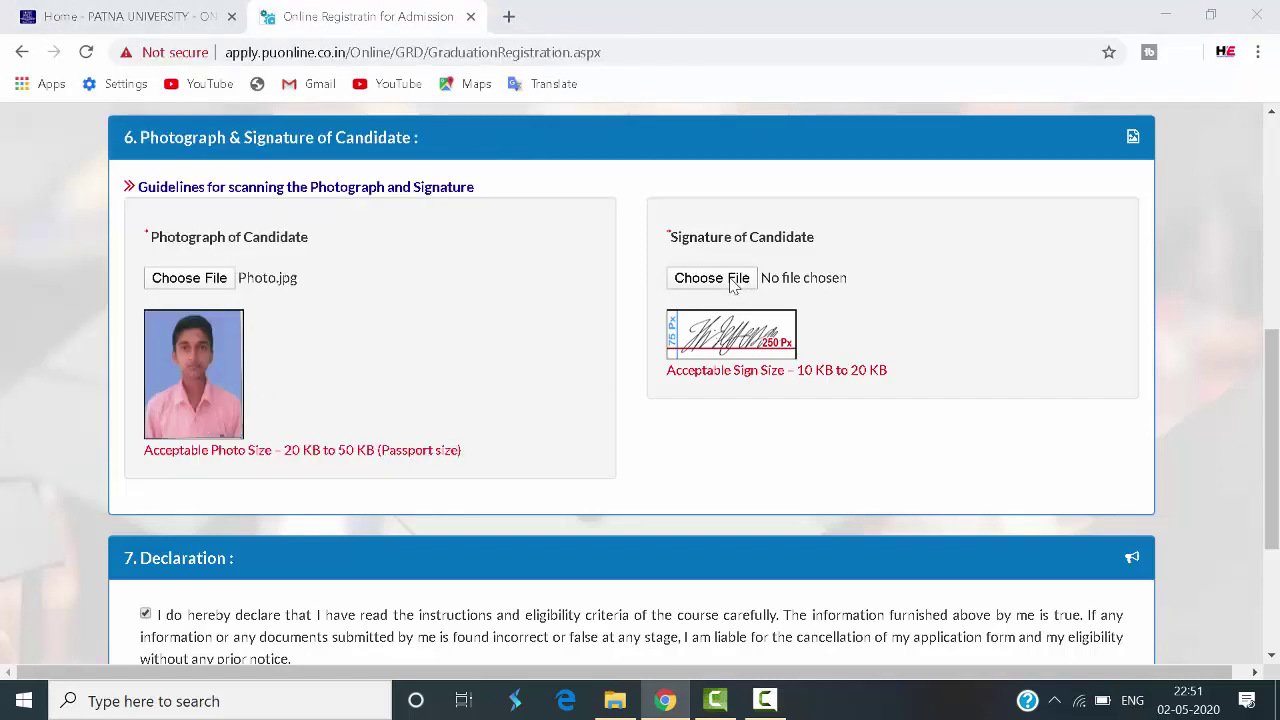
left_click(497, 218)
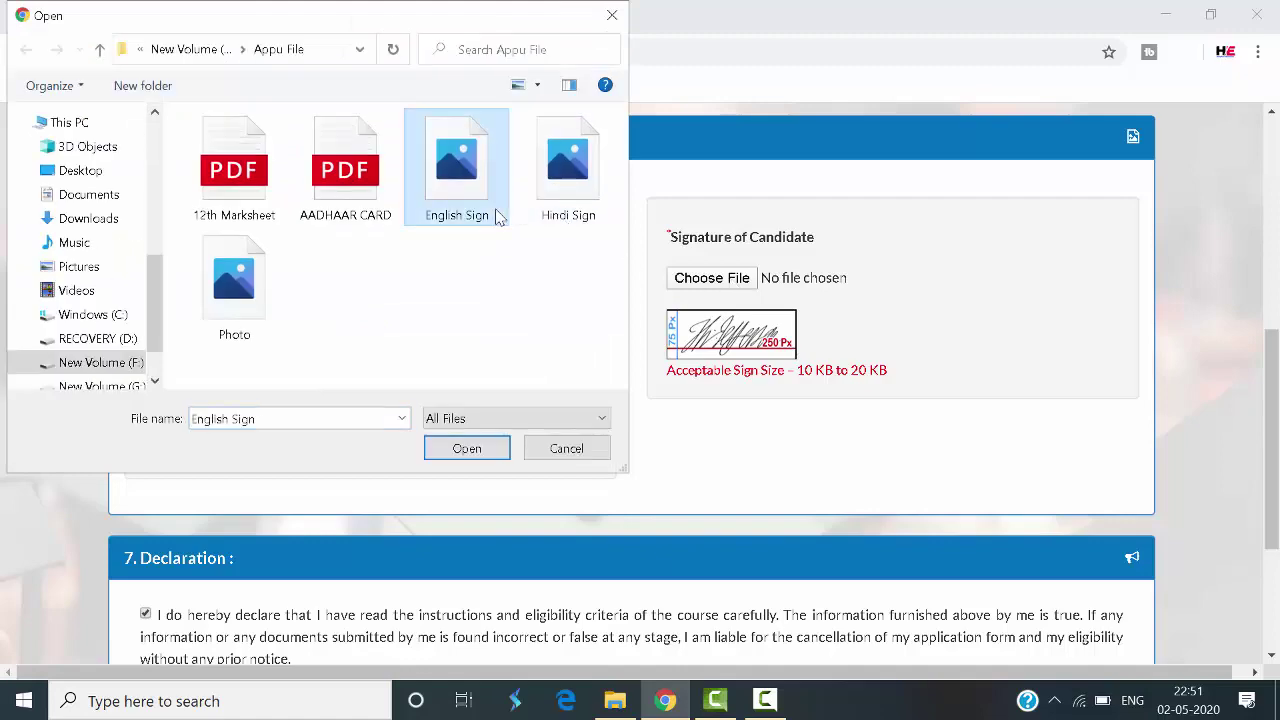
left_click(466, 447)
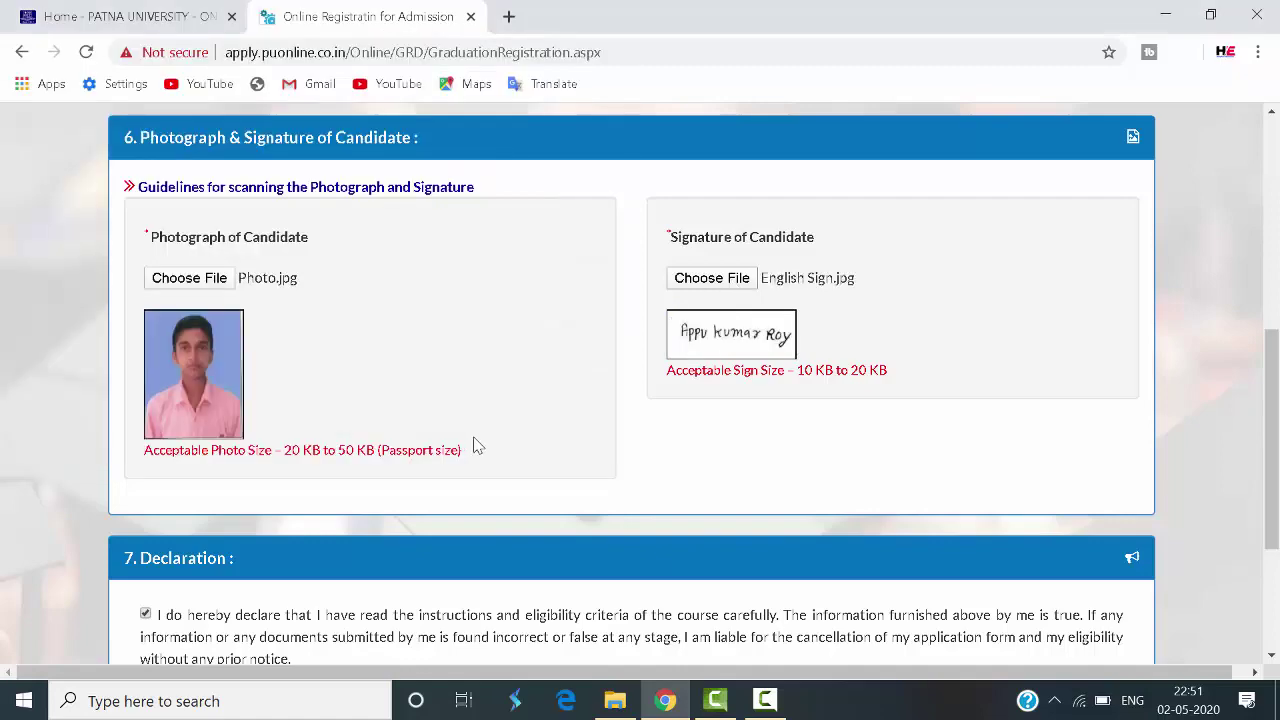
Step: Save and confirm the quota, photograph and signature details, accepting that all the information provided is correct
scroll(1277, 340, "up", 5)
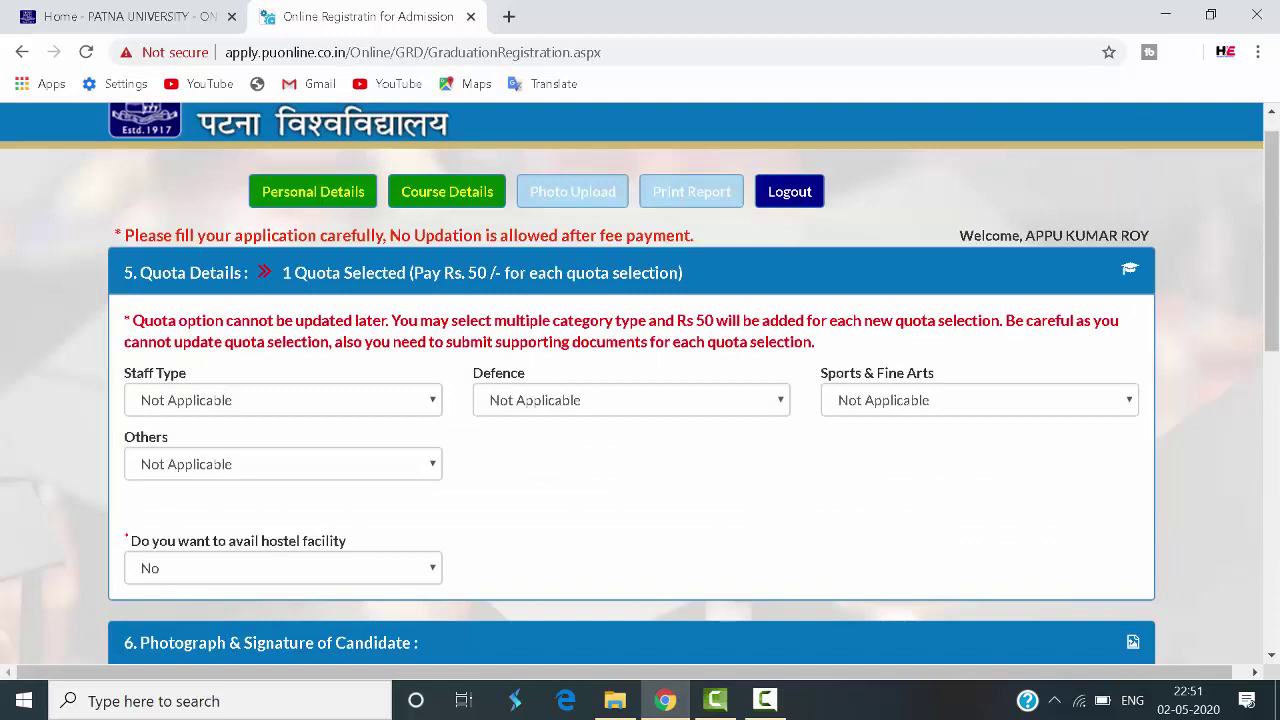
left_click_drag(1271, 340, 1271, 636)
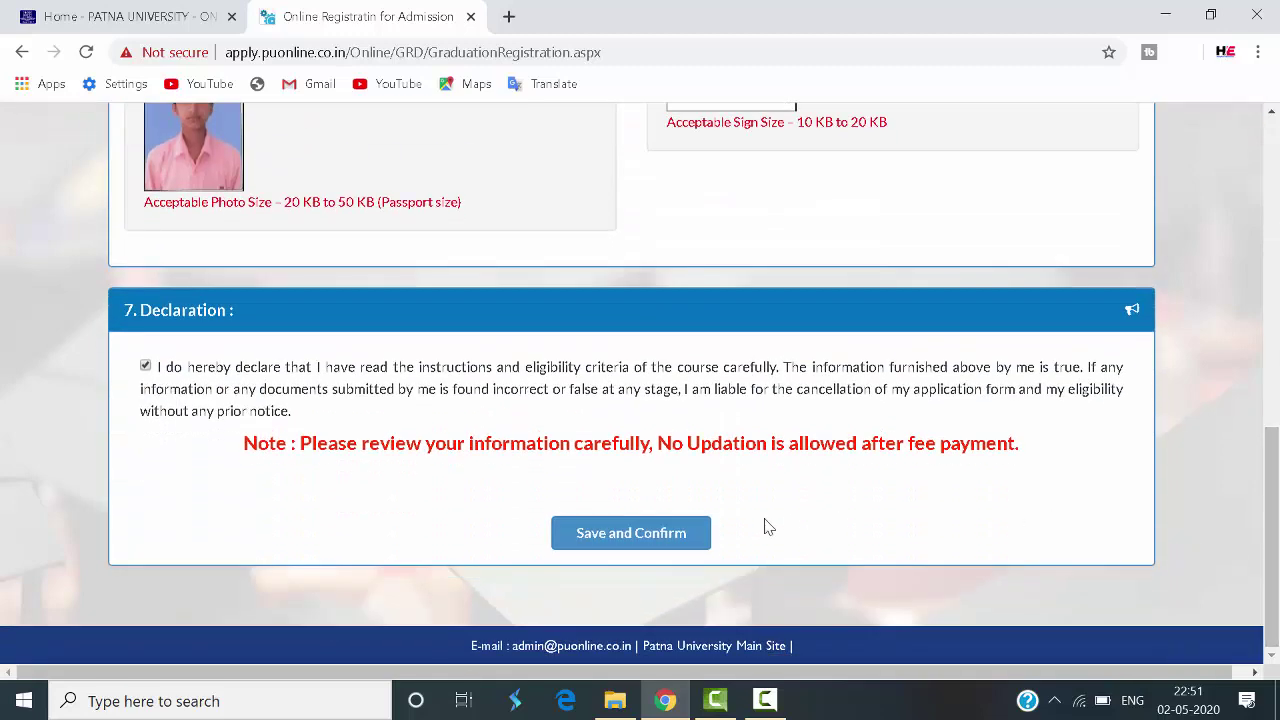
left_click(652, 546)
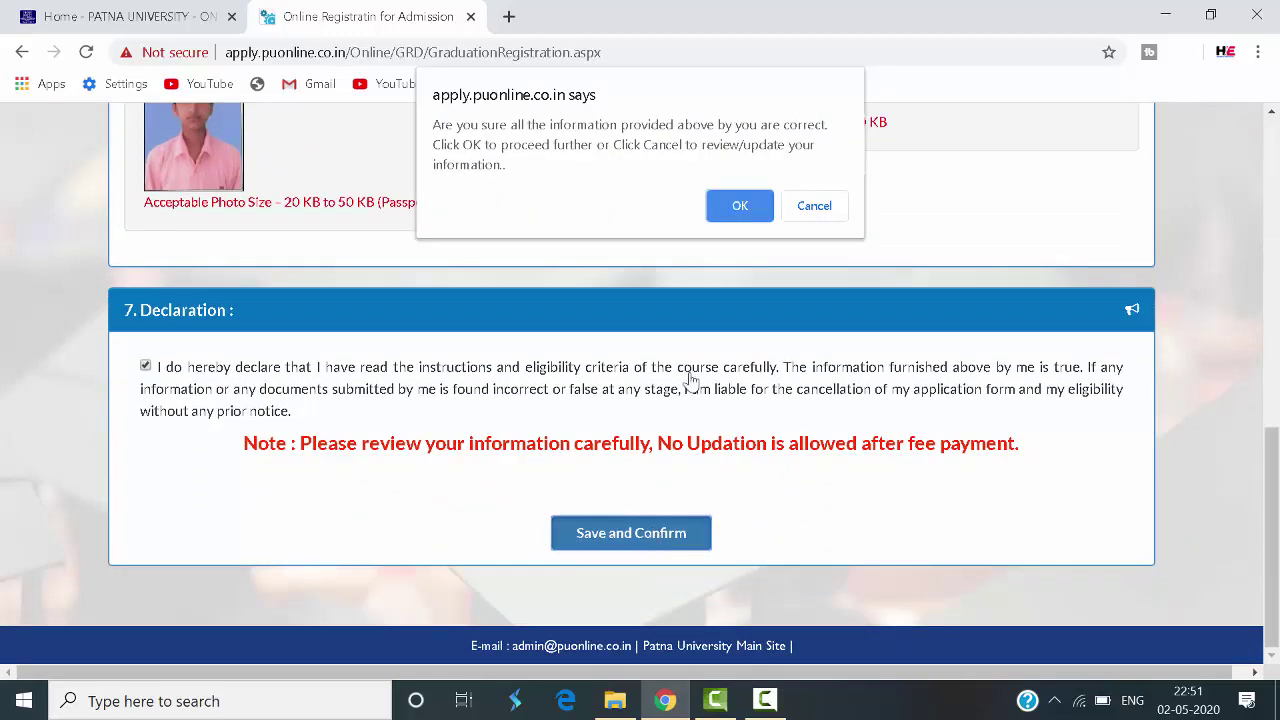
left_click(740, 206)
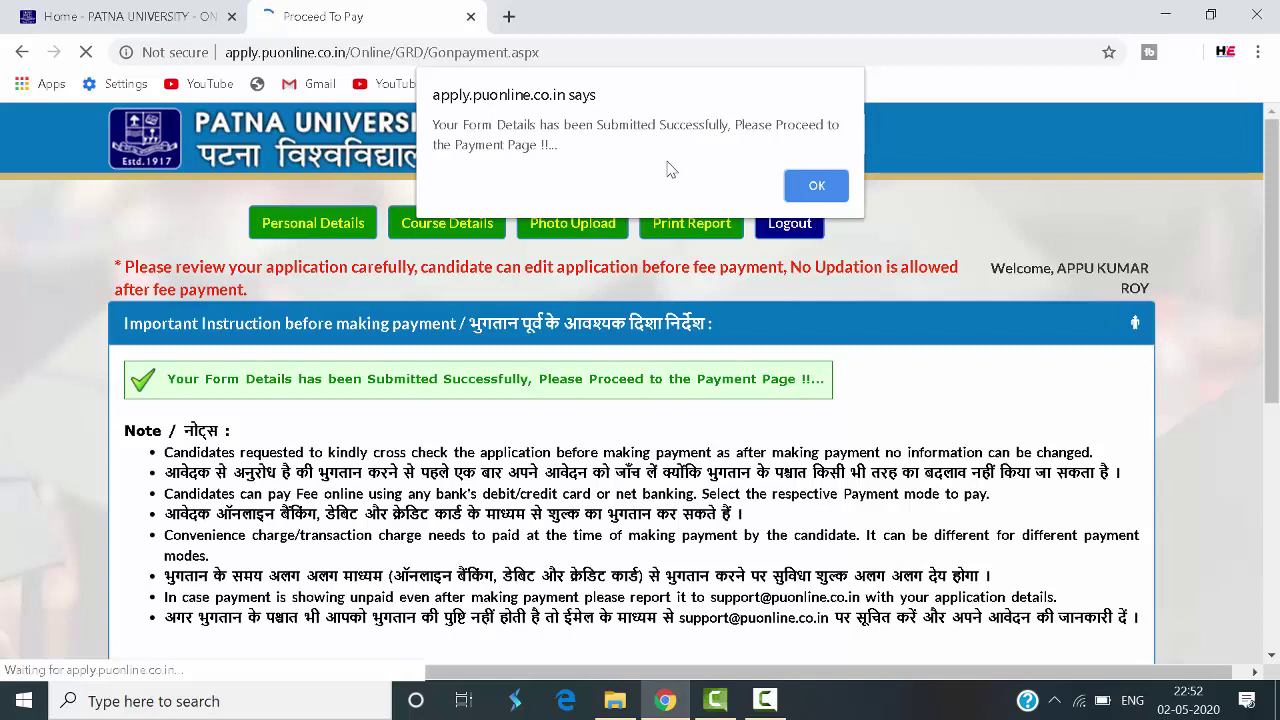
left_click(817, 190)
Step: Review the fee breakdown, total amount and payment option in the fee details
left_click_drag(1277, 247, 1275, 447)
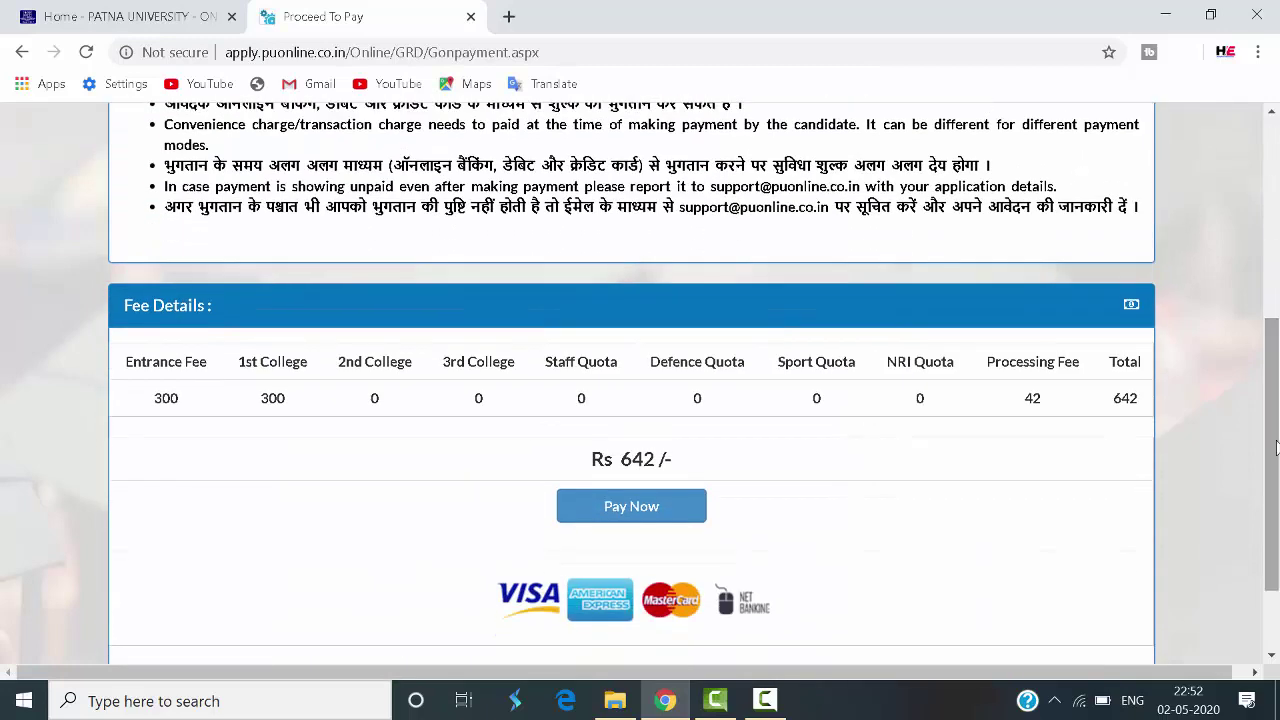
left_click_drag(1106, 384, 1176, 419)
left_click_drag(589, 494, 698, 527)
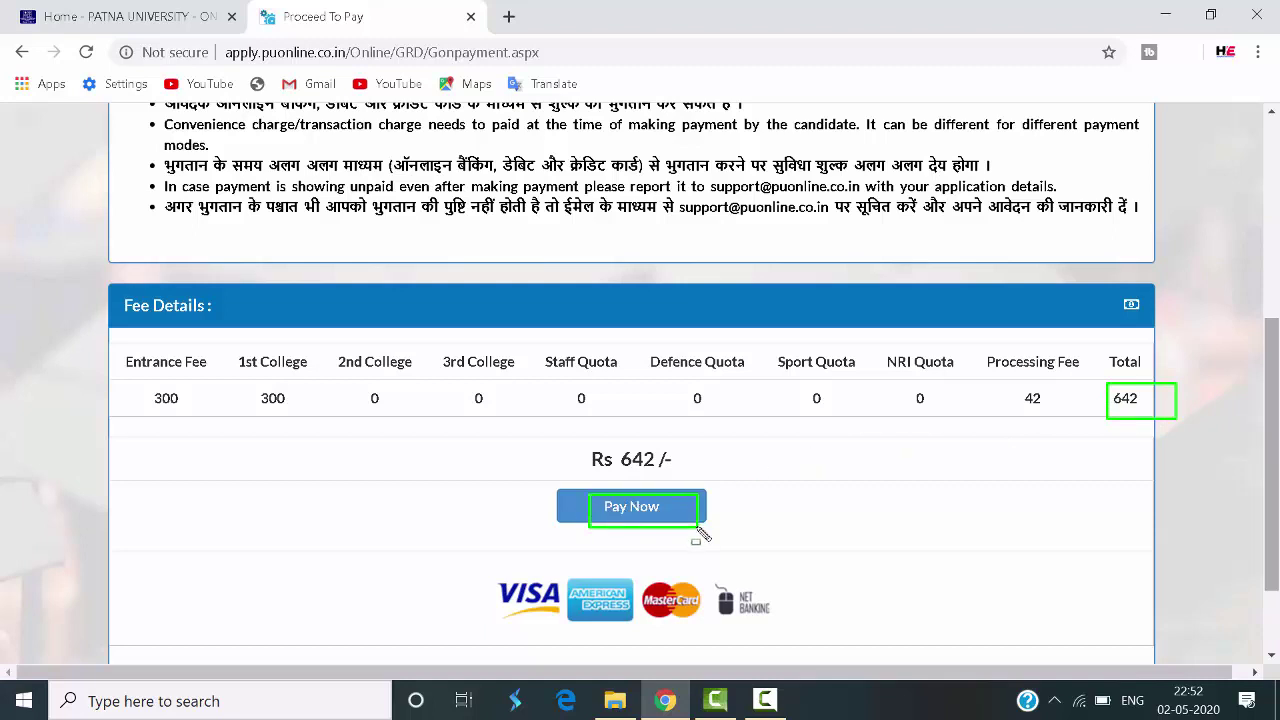
key("Escape")
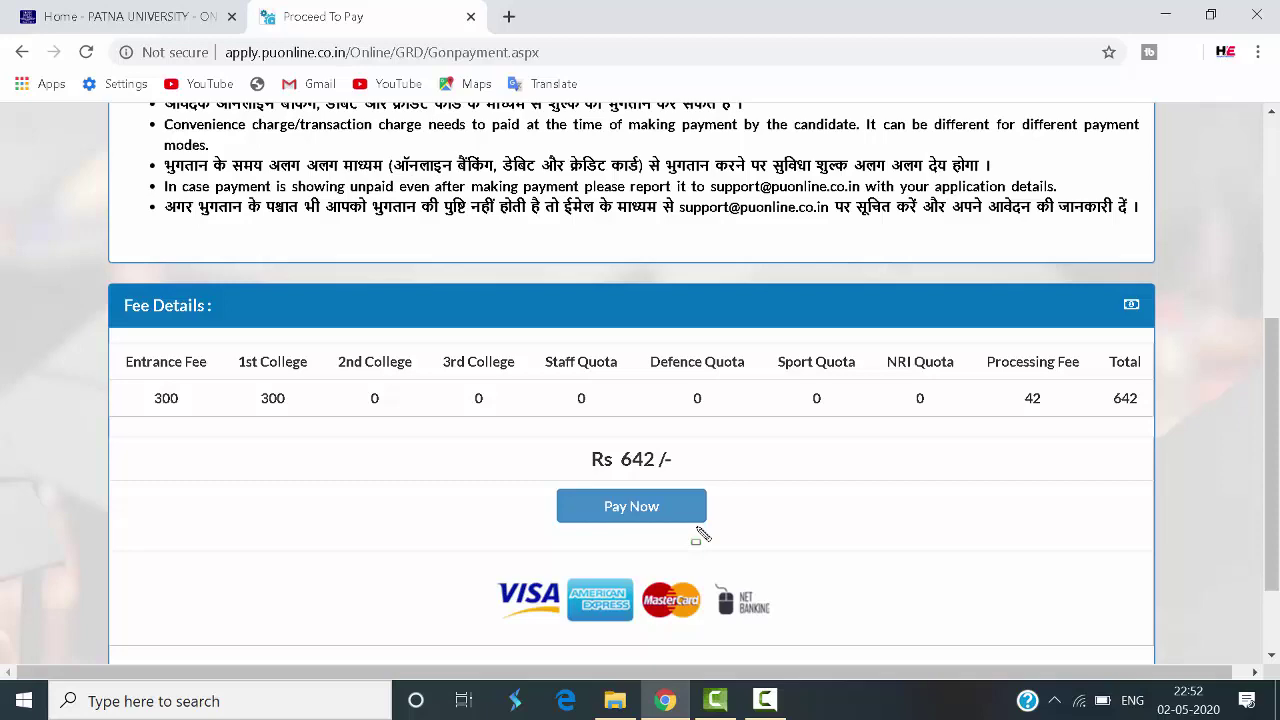
Step: Read the notice about editing before fee payment, view the printable registration form report and close it
left_click_drag(1273, 407, 1273, 249)
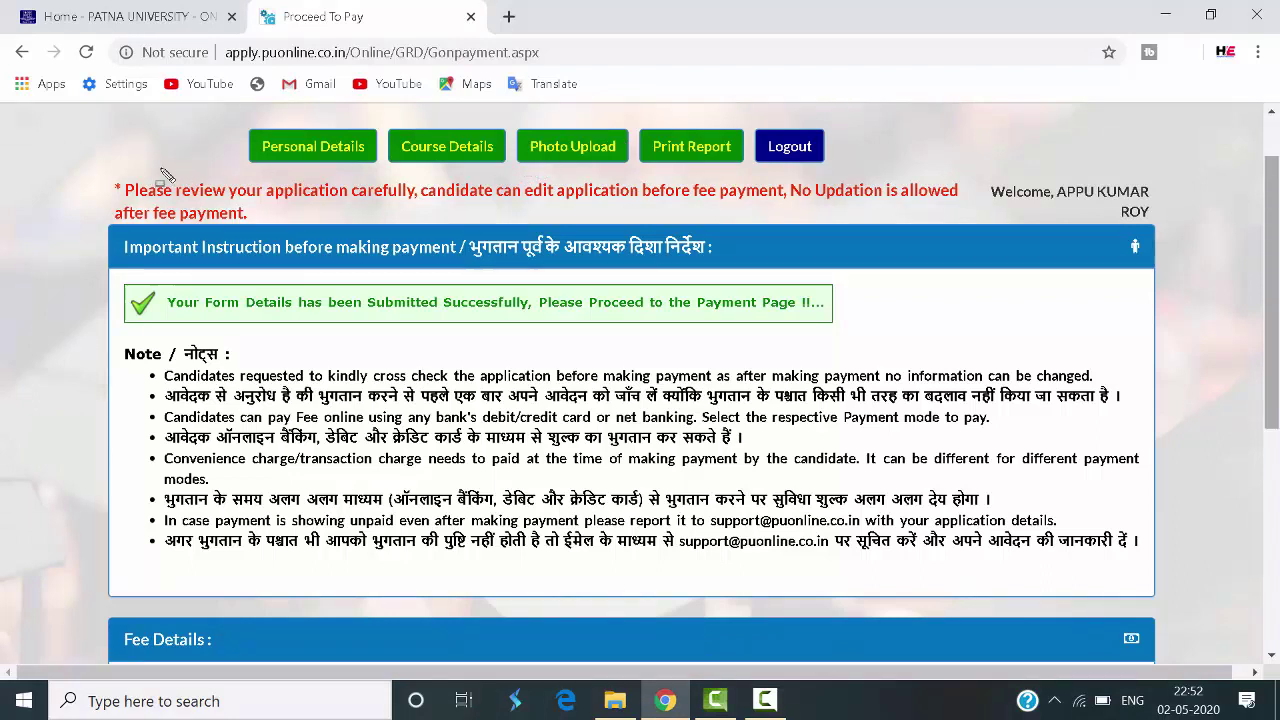
mouse_move(99, 178)
left_mouse_down()
mouse_move(545, 248)
mouse_move(1040, 232)
left_mouse_up()
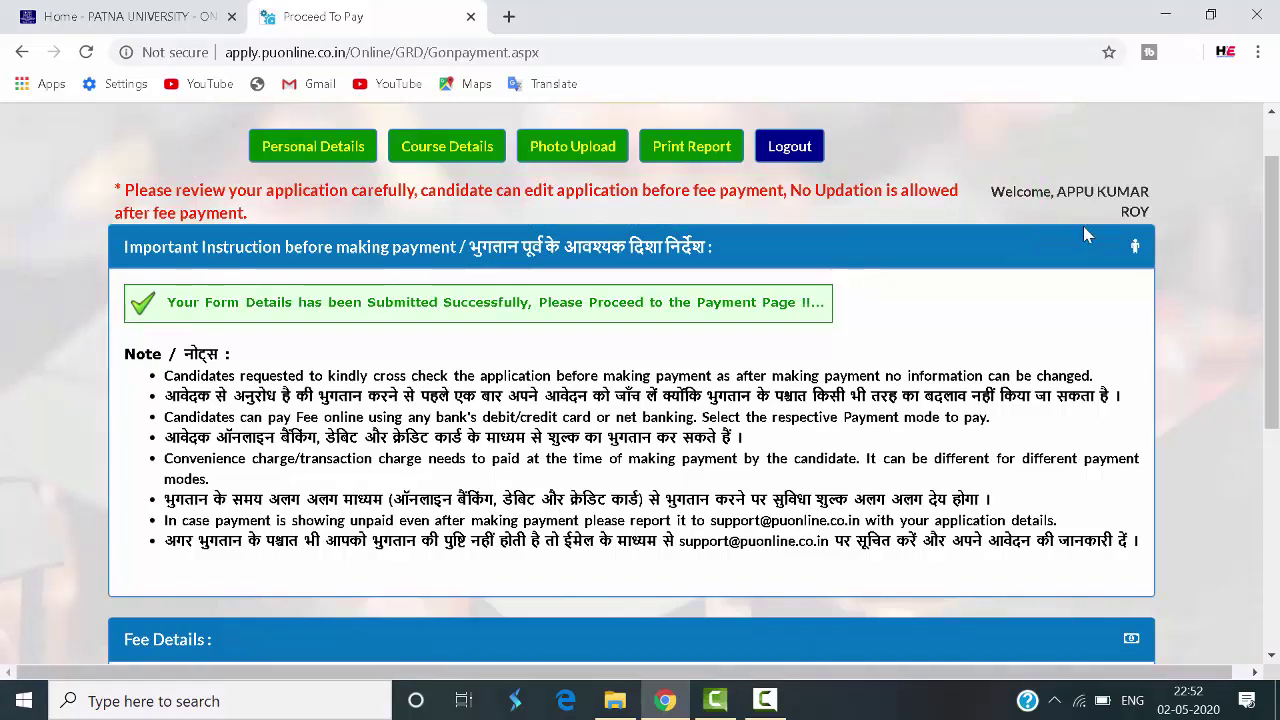
left_click_drag(1274, 240, 1237, 133)
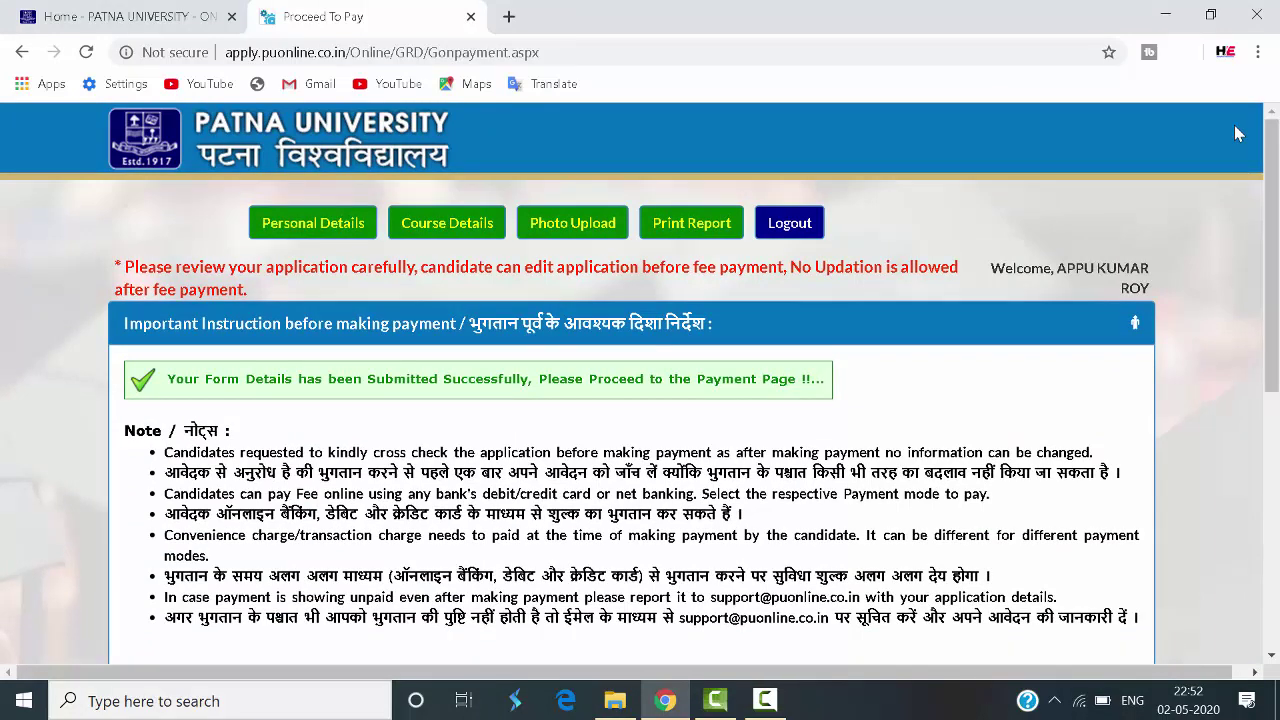
left_click(716, 230)
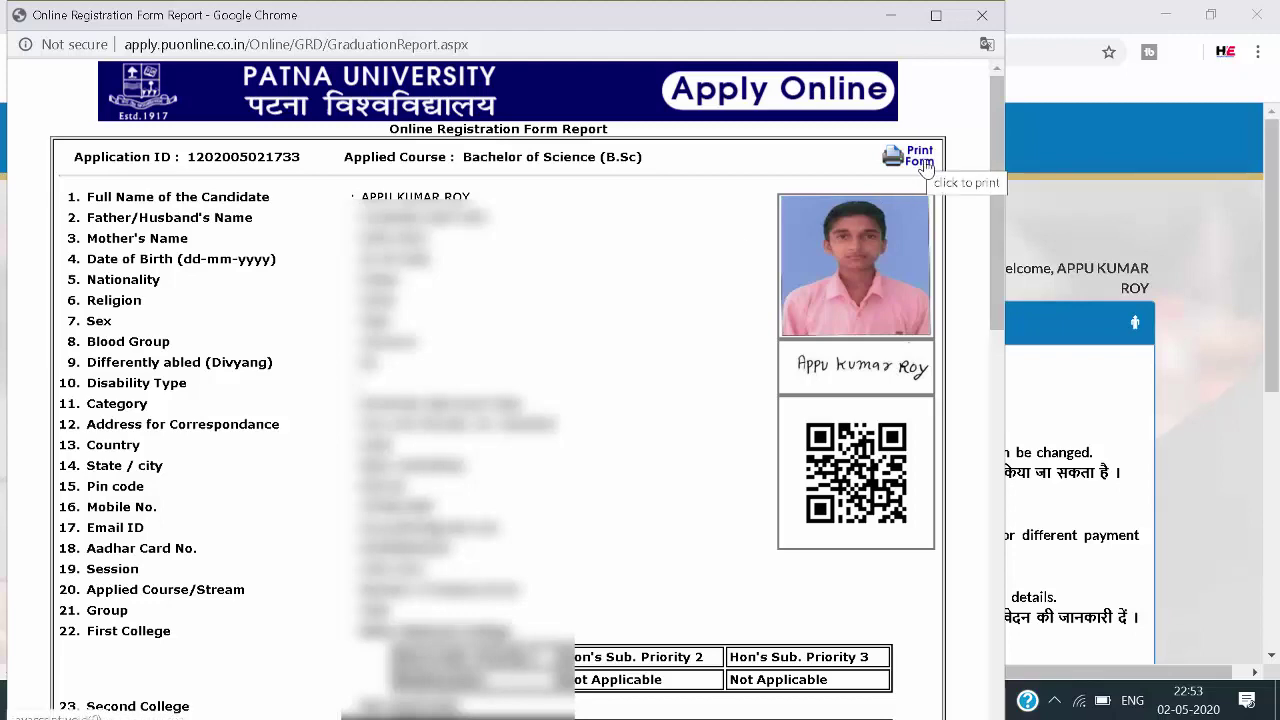
left_click(982, 15)
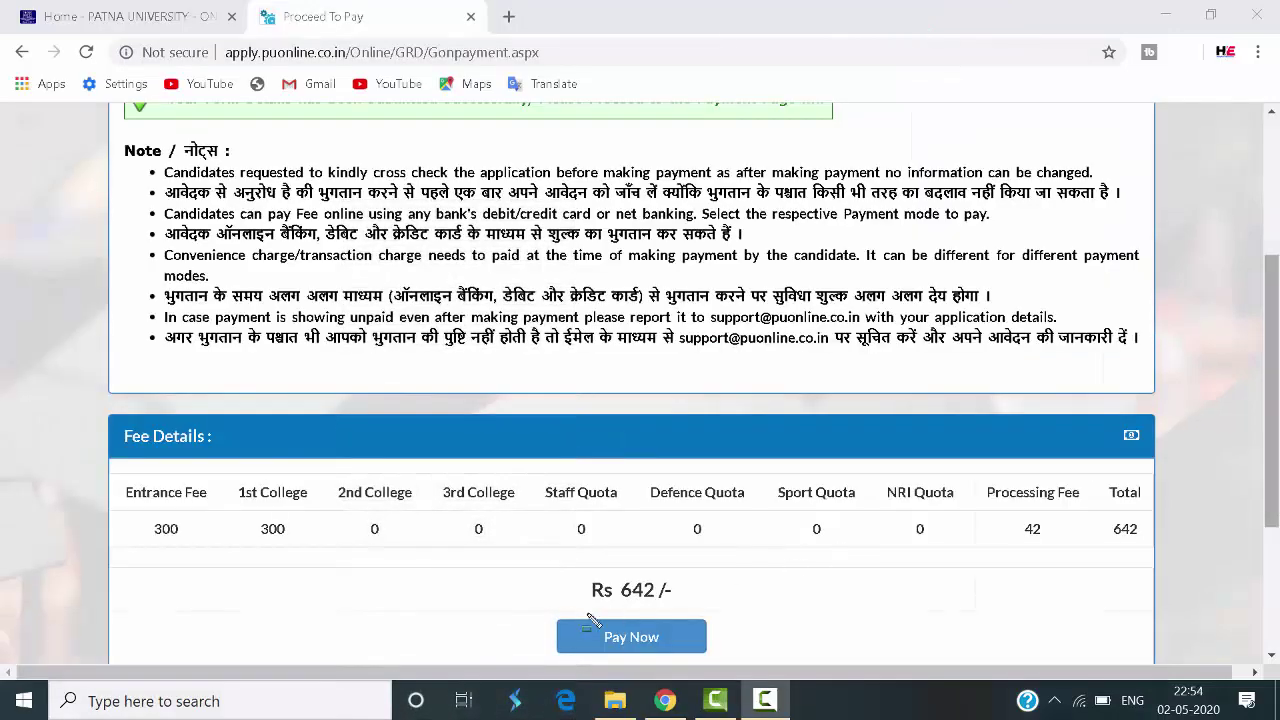
Step: Proceed from the fee details to the online payment gateway for the application fee
left_click_drag(742, 668, 747, 671)
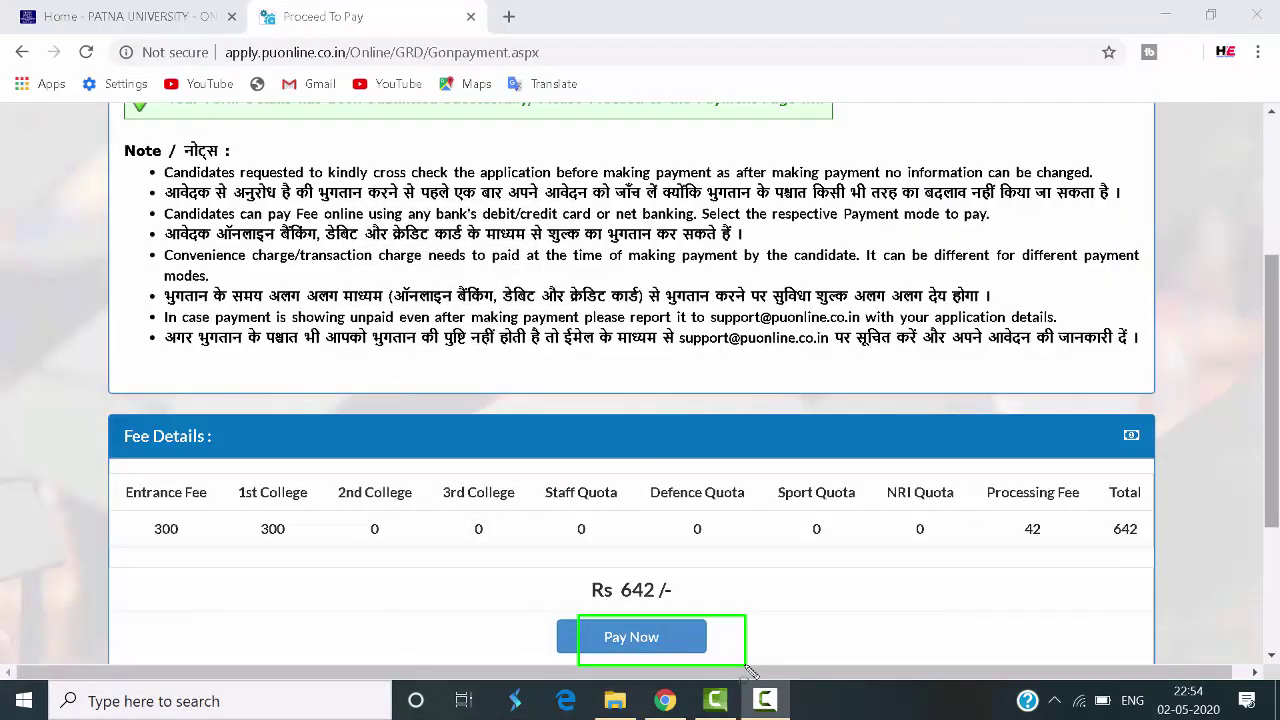
left_click(655, 641)
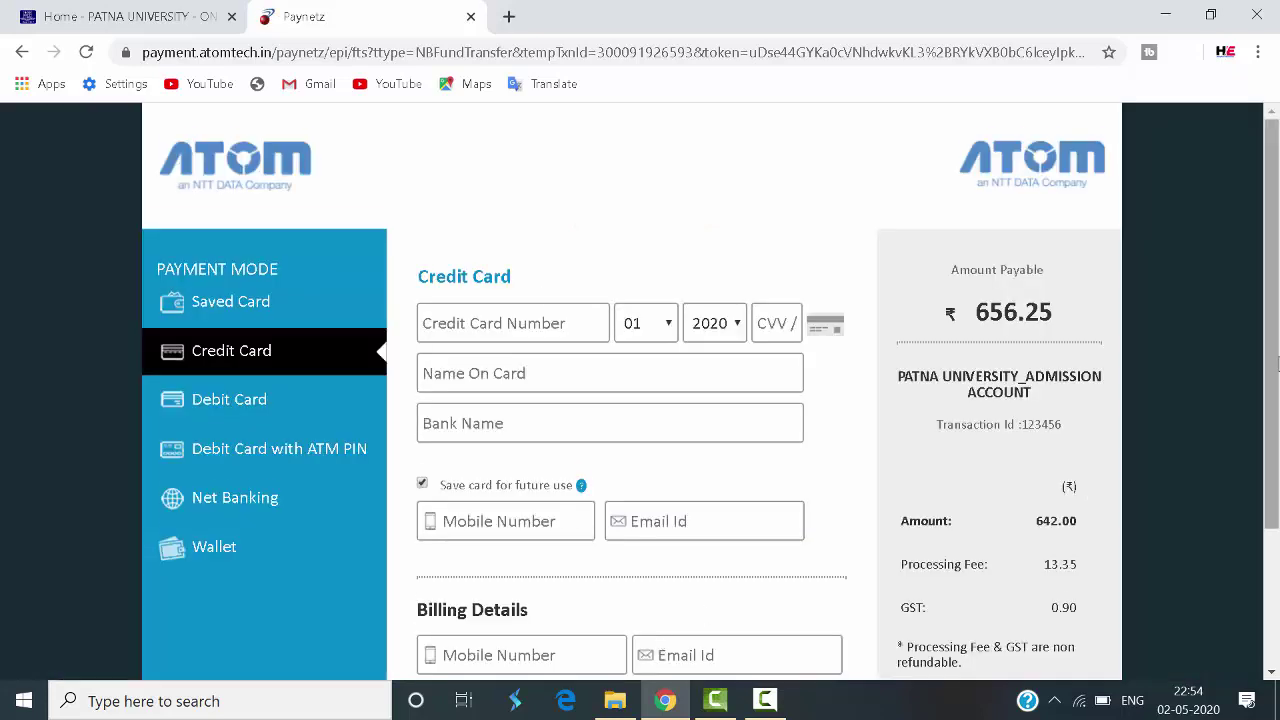
left_click_drag(1275, 352, 1275, 389)
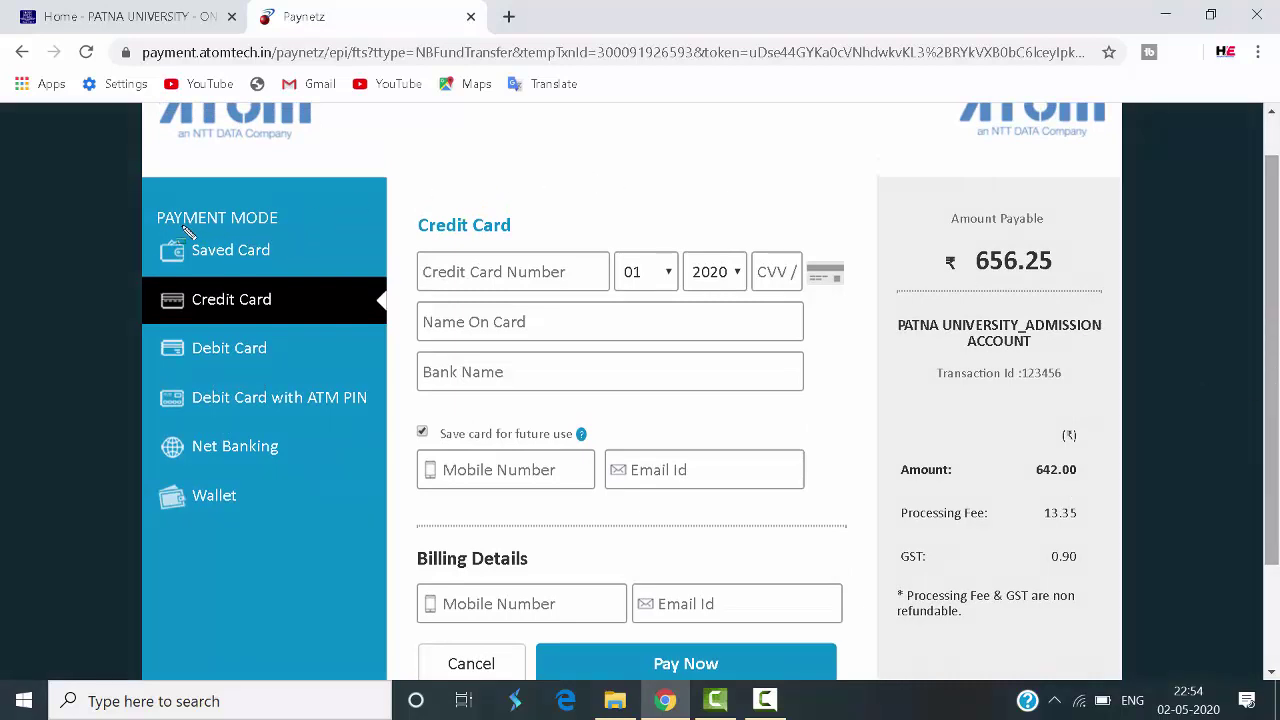
Step: Review the available payment modes and choose Wallet for the application fee
left_click_drag(308, 268, 182, 228)
mouse_move(184, 272)
left_mouse_down()
mouse_move(266, 320)
mouse_move(311, 325)
left_mouse_up()
left_click_drag(180, 330, 328, 372)
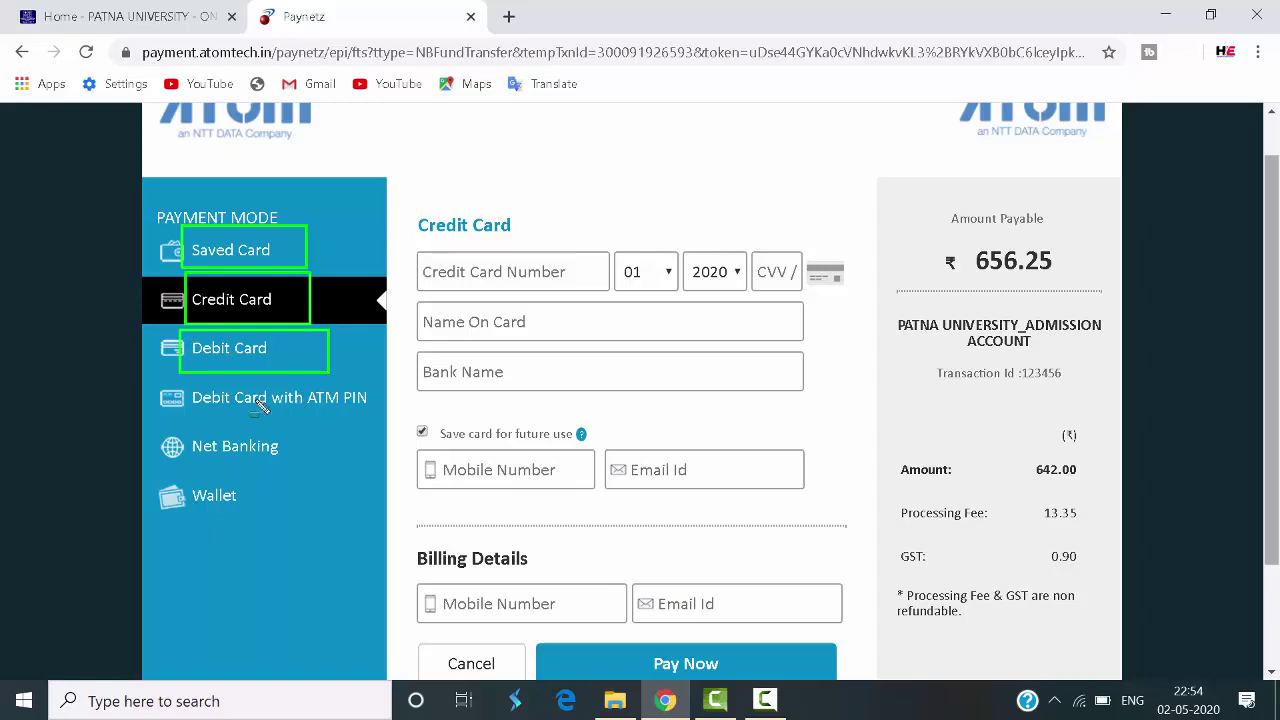
left_click_drag(192, 378, 388, 416)
left_click_drag(186, 434, 332, 458)
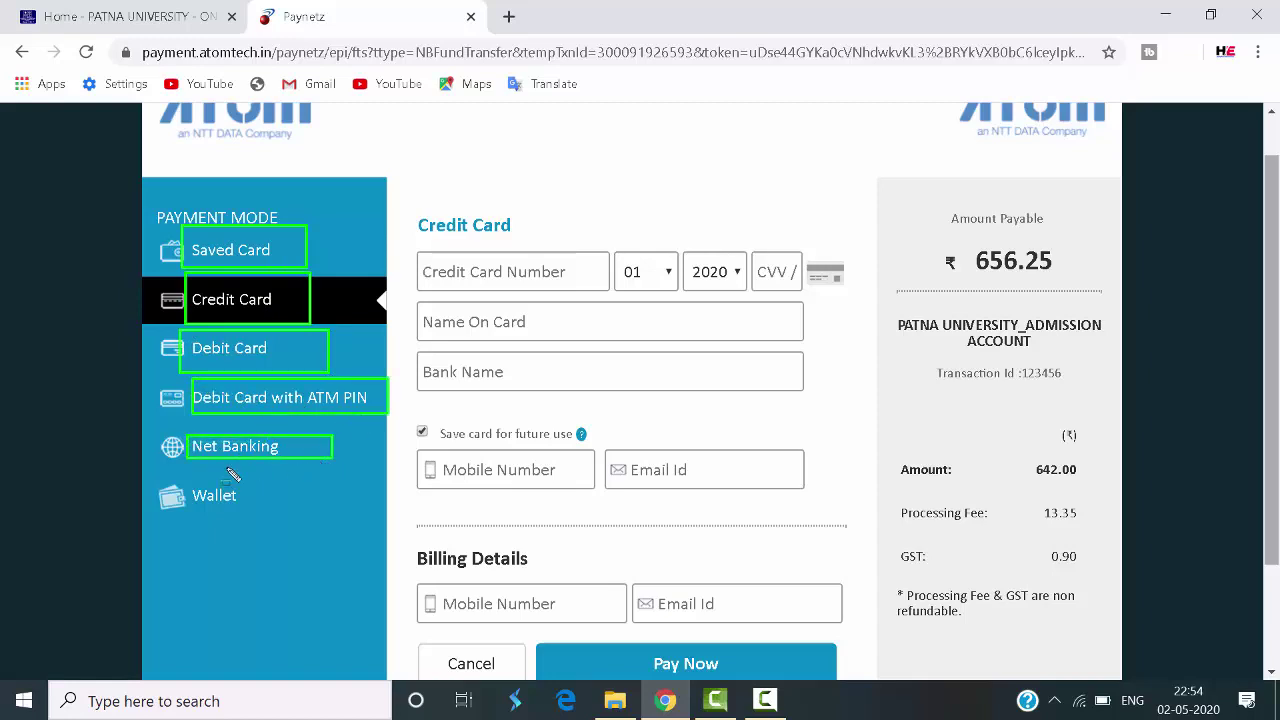
left_click_drag(183, 475, 277, 508)
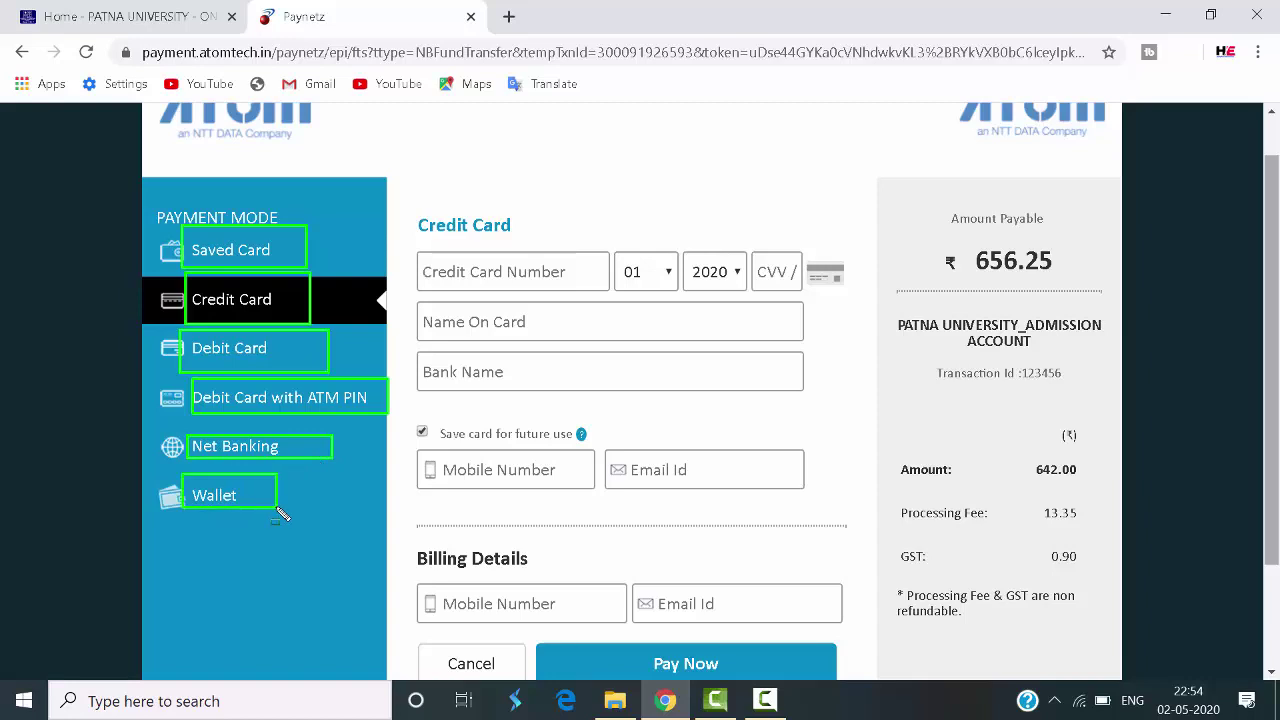
left_click(236, 506)
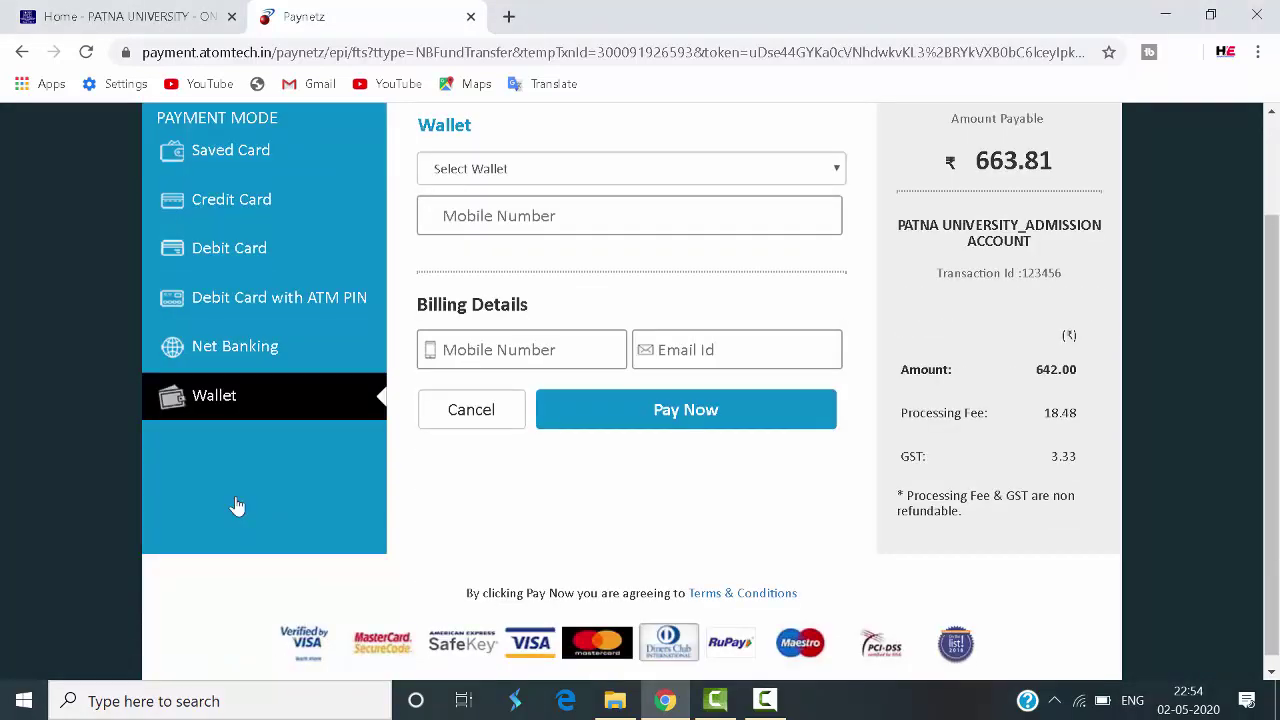
Step: Review the available wallet providers, and examine the application amount, processing fee, GST and total payable in the payment summary
left_click(532, 175)
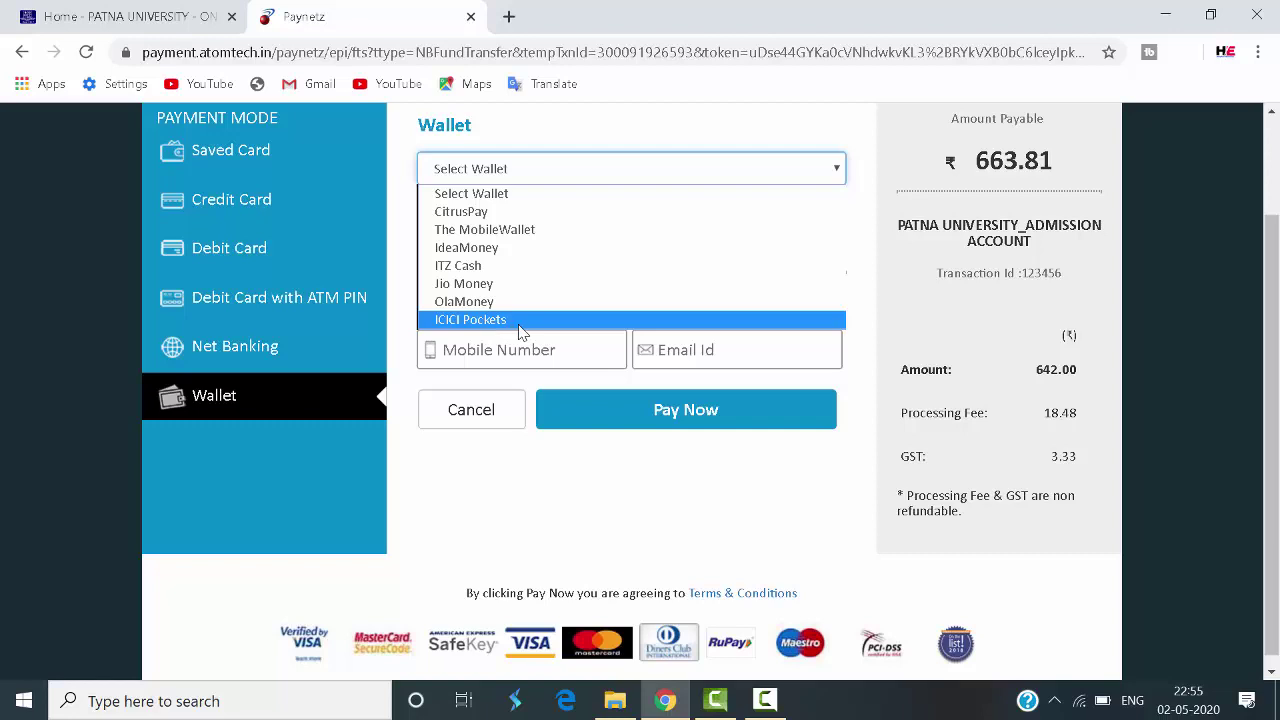
left_click(647, 479)
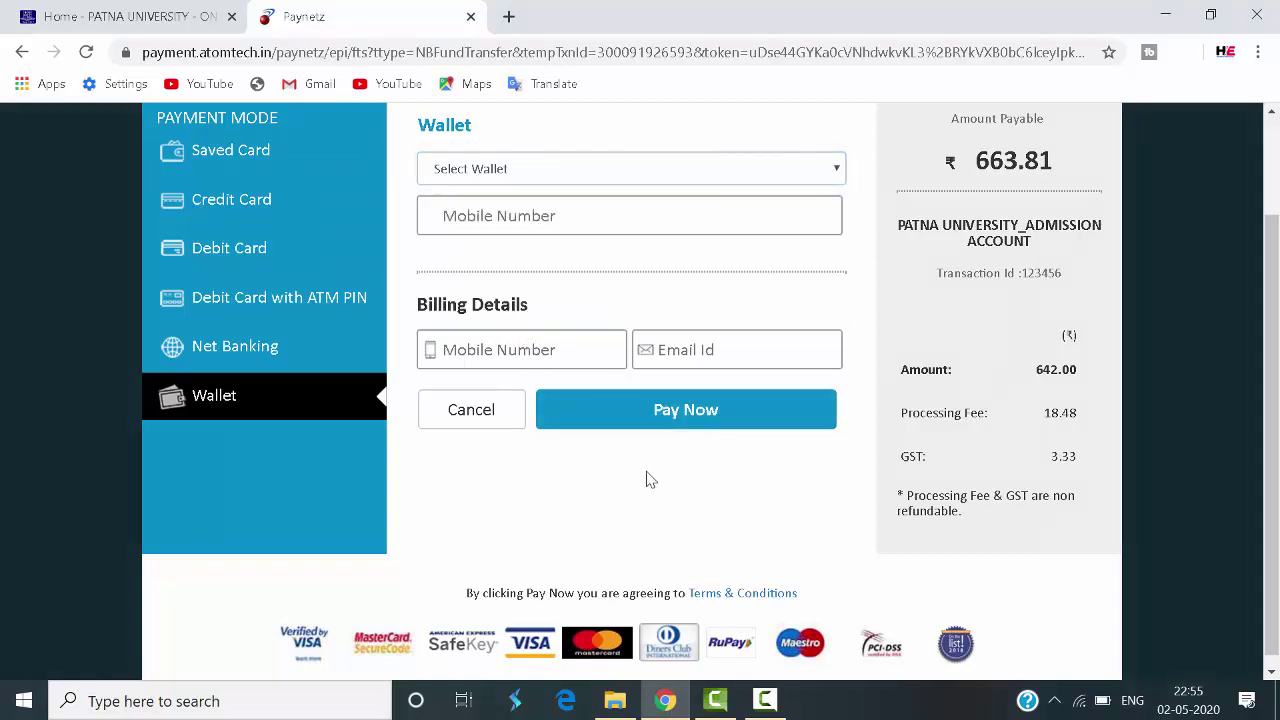
left_click_drag(1034, 354, 1100, 383)
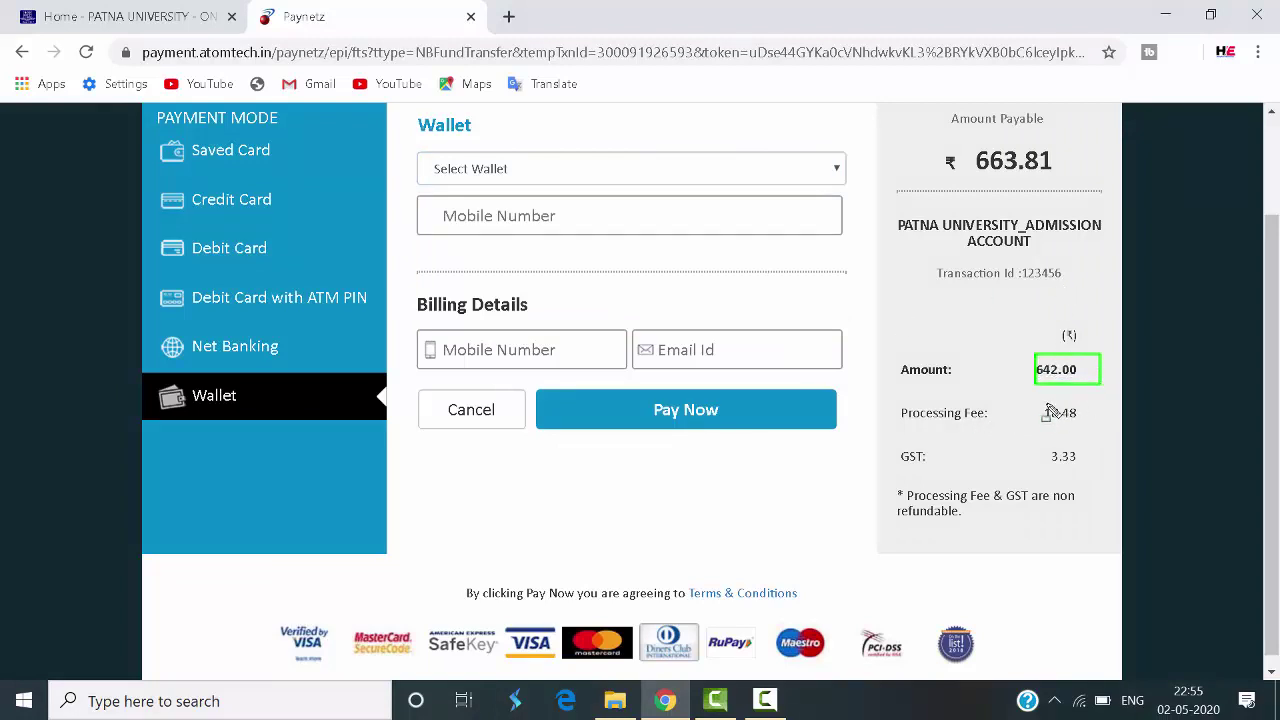
left_click_drag(1046, 399, 1096, 434)
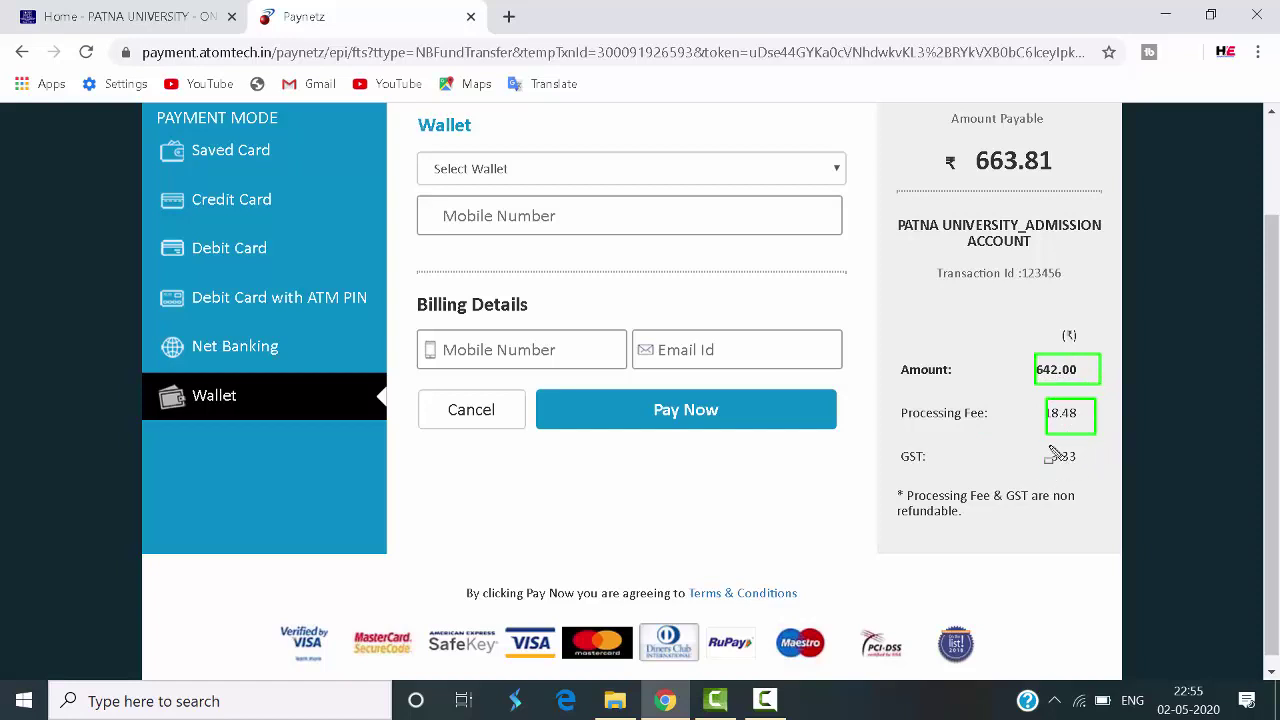
left_click_drag(1045, 445, 1096, 470)
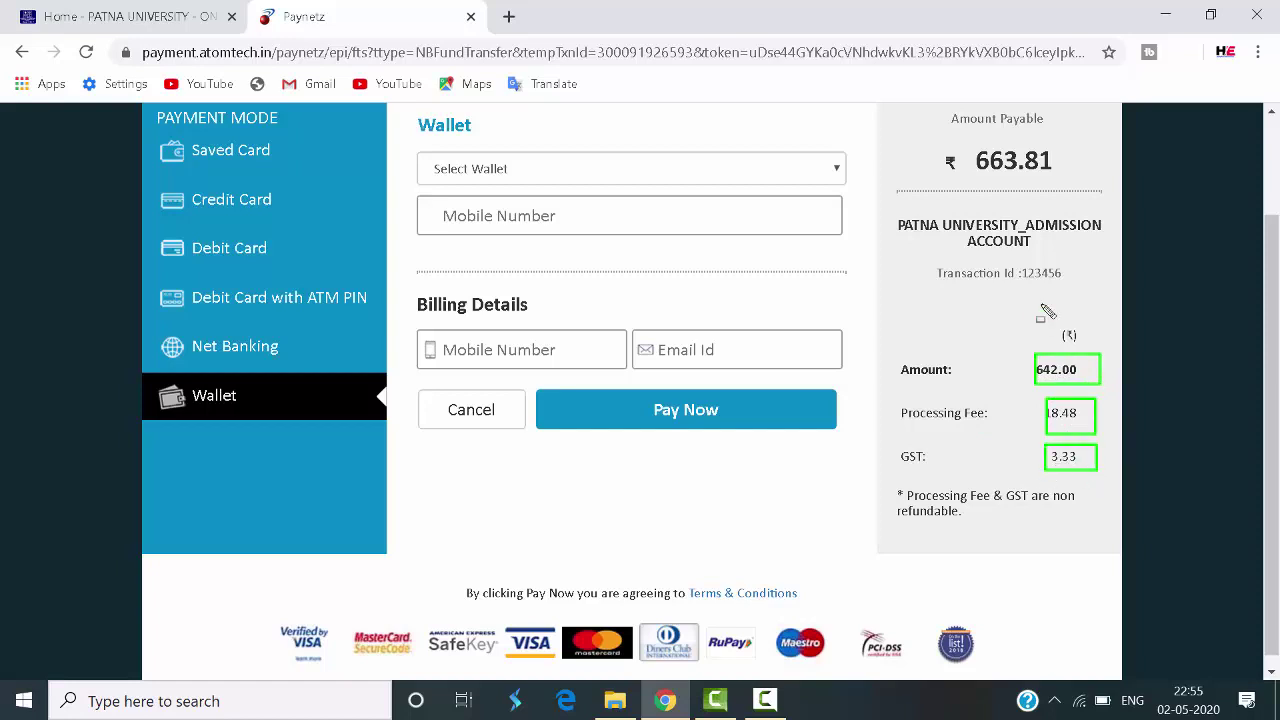
left_click_drag(962, 142, 1080, 186)
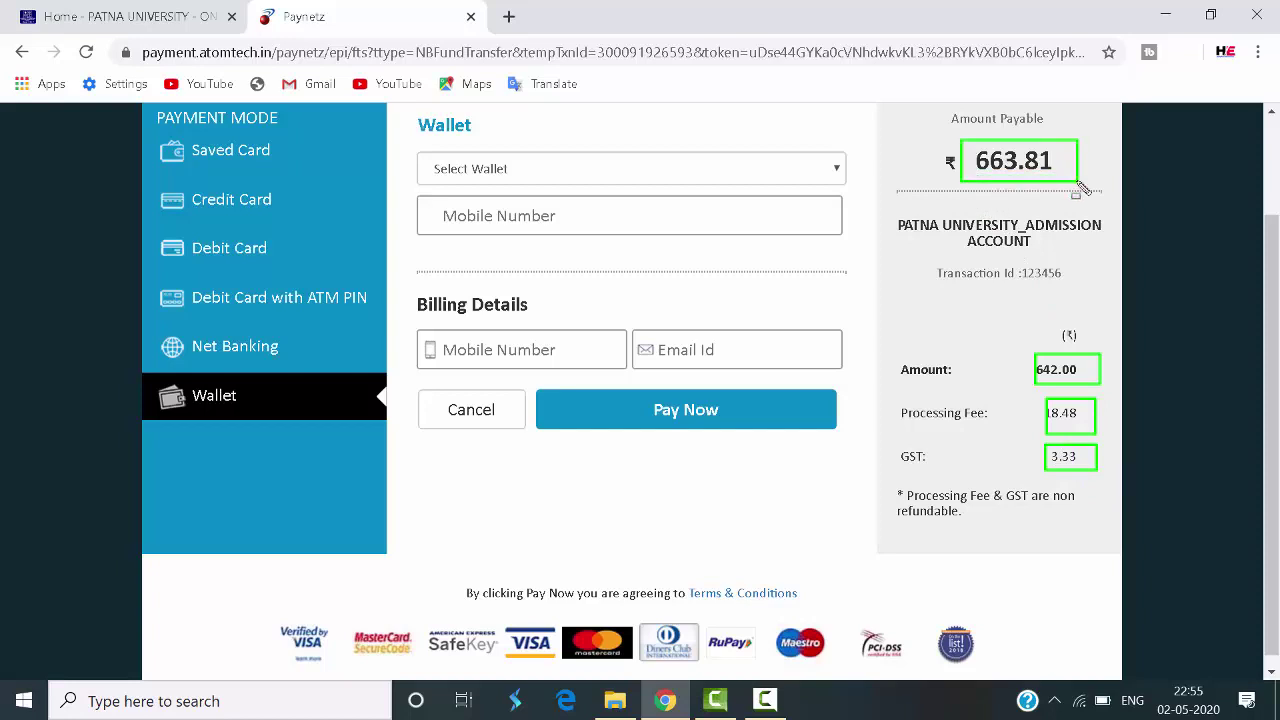
key("Escape")
Step: View the Online Registration Form Report for the Bachelor of Science application and close it to return to the payment instructions
left_click(260, 255)
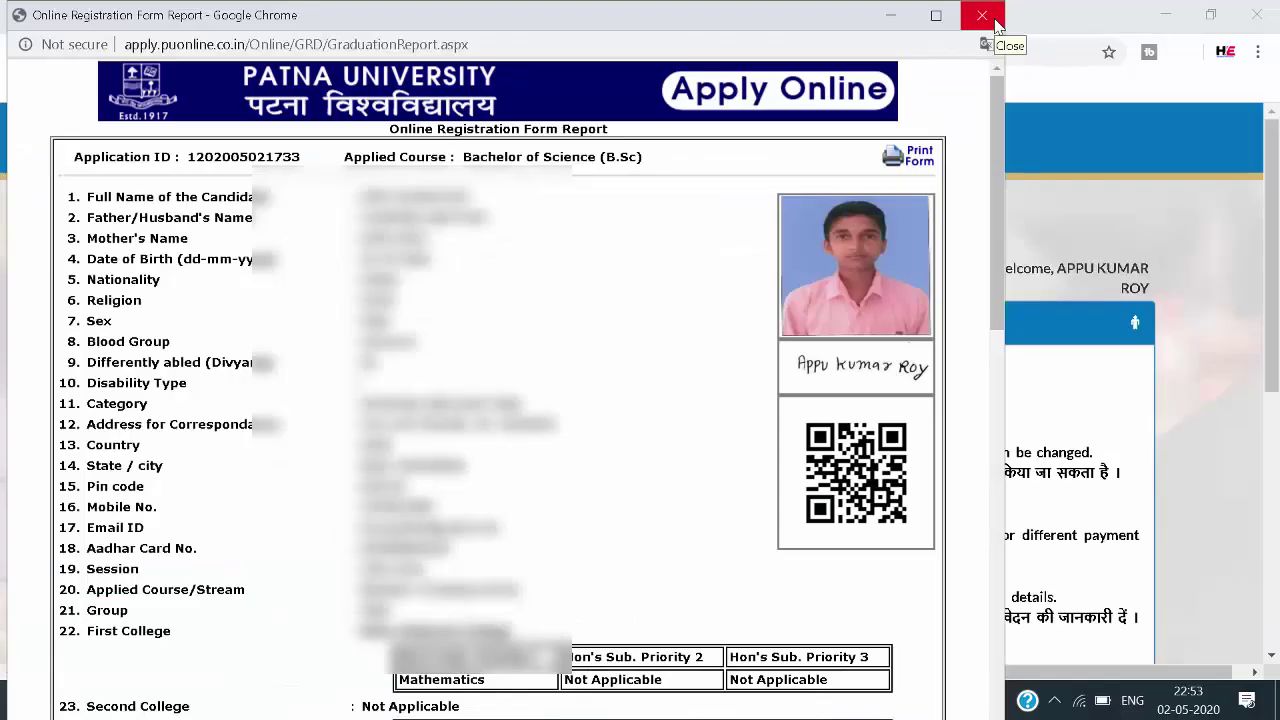
left_click(995, 20)
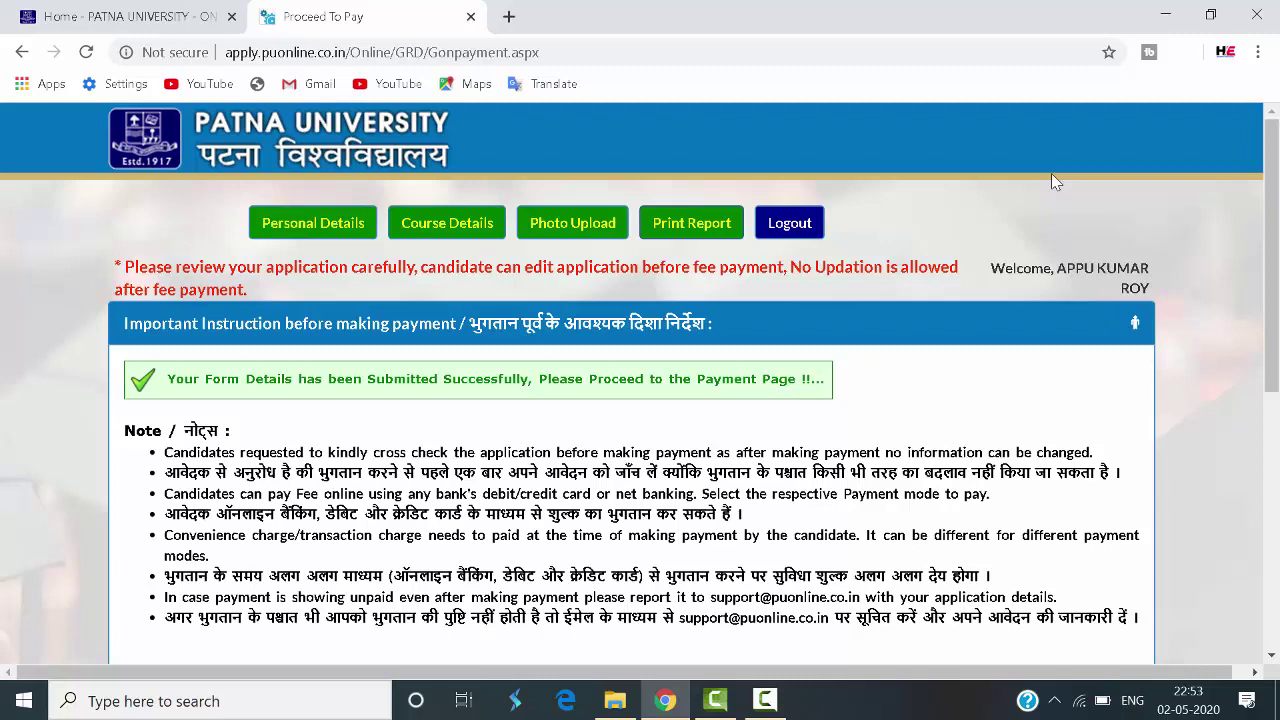
left_click_drag(1277, 289, 1277, 255)
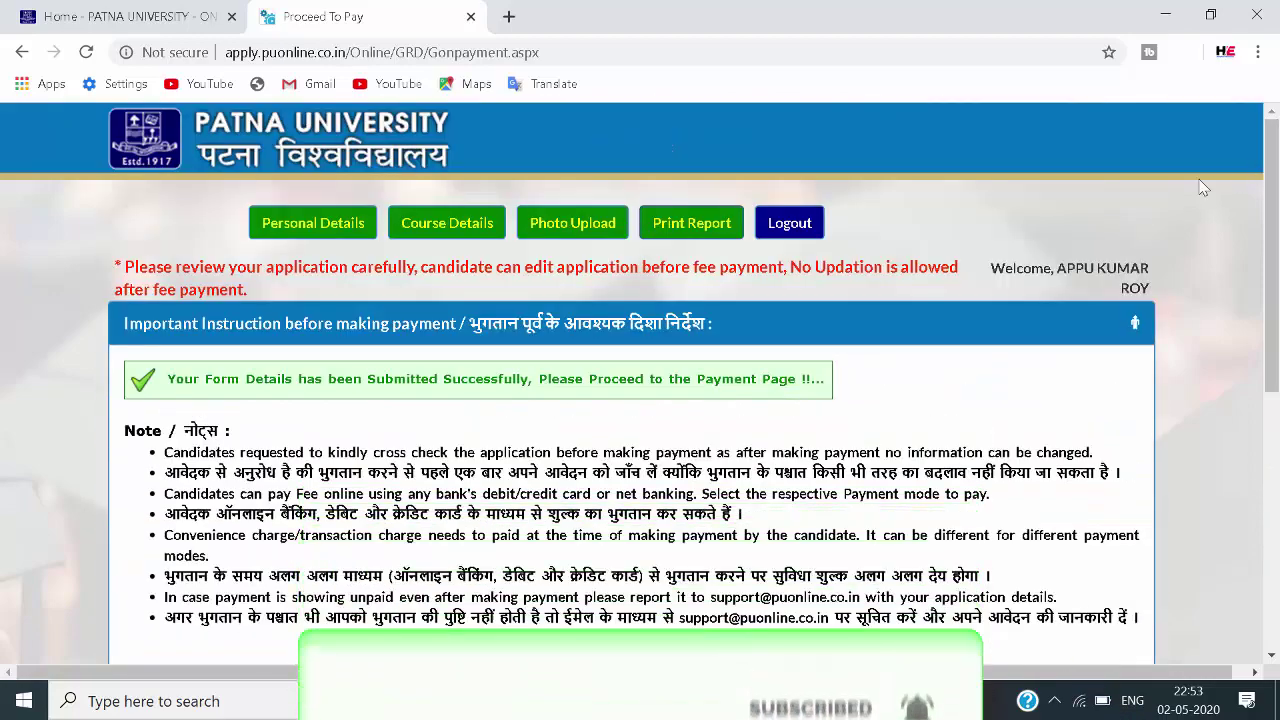